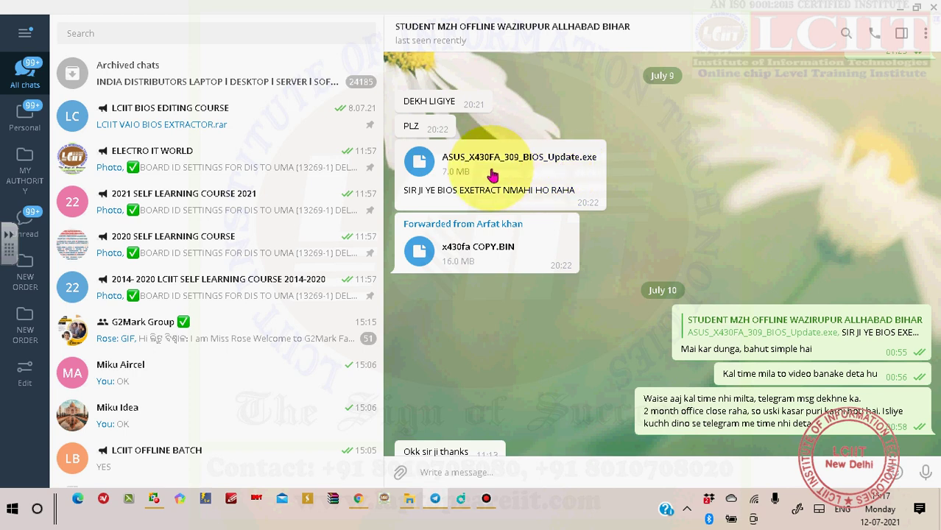
Download ASUS_X430FA_309_BIOS_Update.exe and x430fa COPY.BIN from the open Telegram chat
{"action": "right_click", "coordinate": [431, 168]}
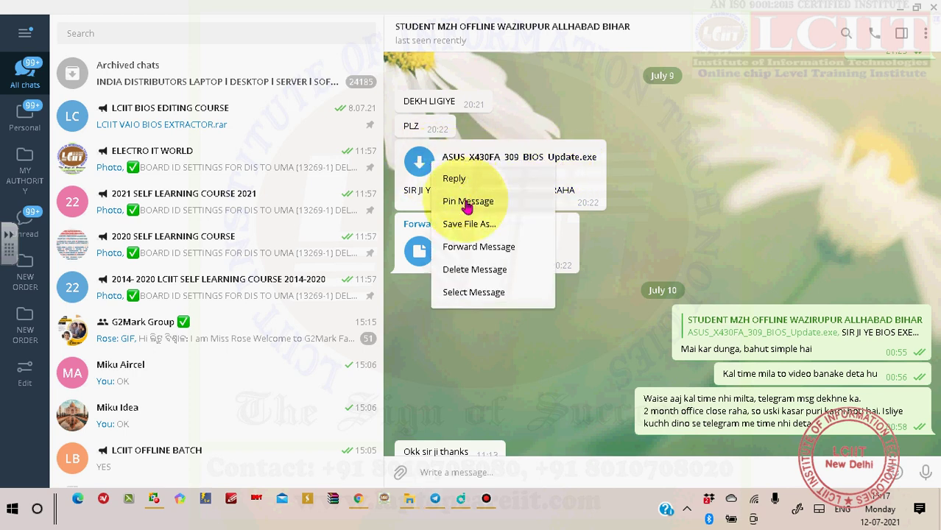
{"action": "key", "text": "Escape"}
{"action": "left_click", "coordinate": [421, 171]}
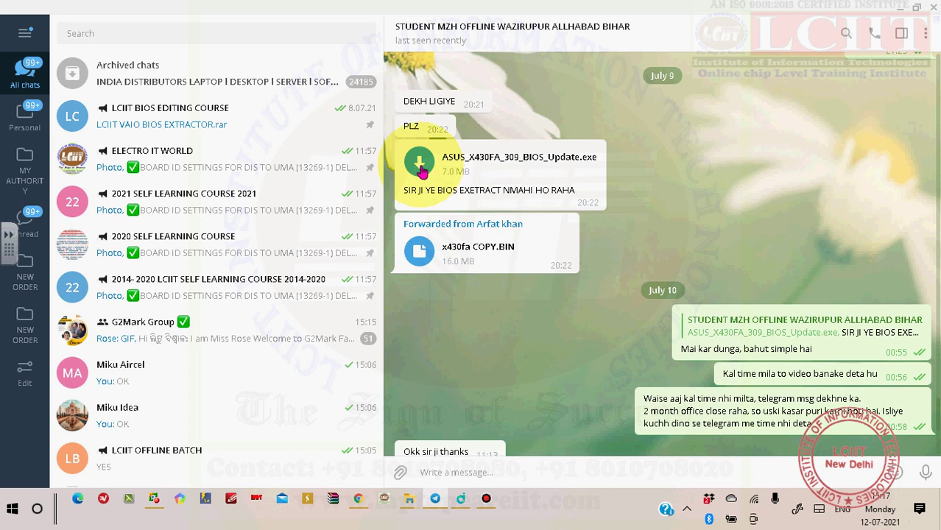
{"action": "left_click", "coordinate": [420, 251]}
{"action": "left_click", "coordinate": [619, 242]}
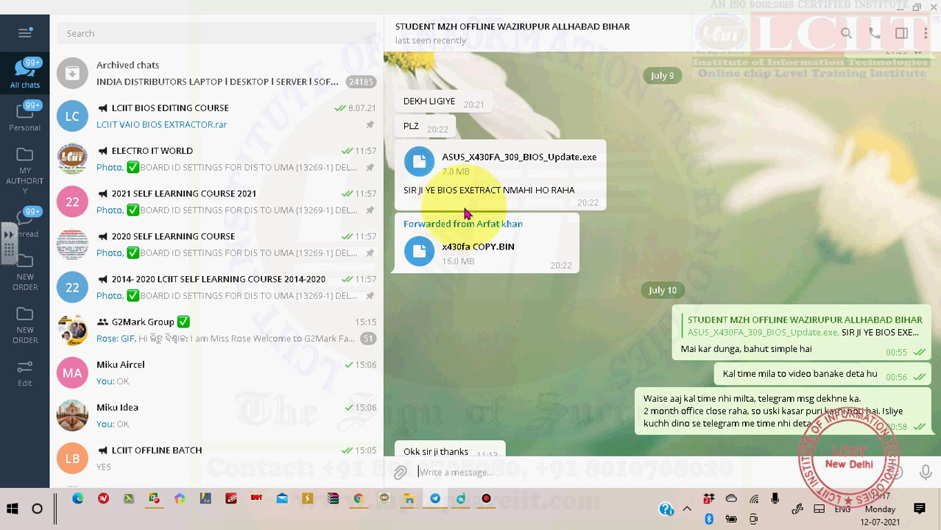
Show ASUS_X430FA_309_BIOS_Update.exe in its download folder, cut it, and minimize the open windows to reach the desktop
{"action": "right_click", "coordinate": [428, 172]}
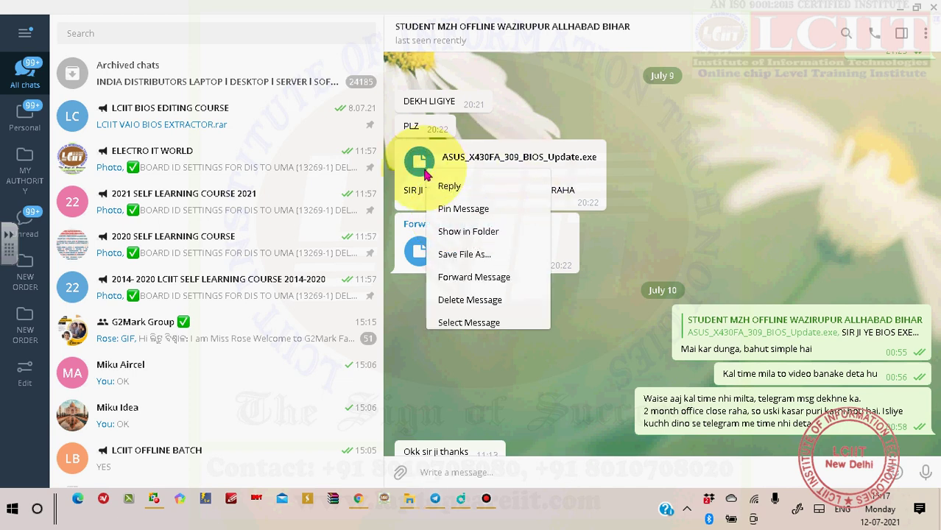
{"action": "left_click", "coordinate": [459, 232]}
{"action": "right_click", "coordinate": [702, 193]}
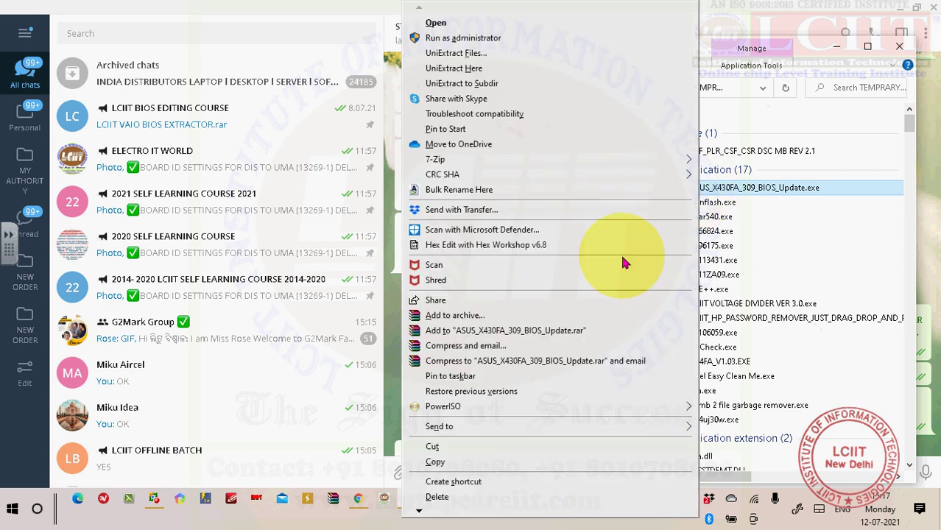
{"action": "left_click", "coordinate": [458, 448]}
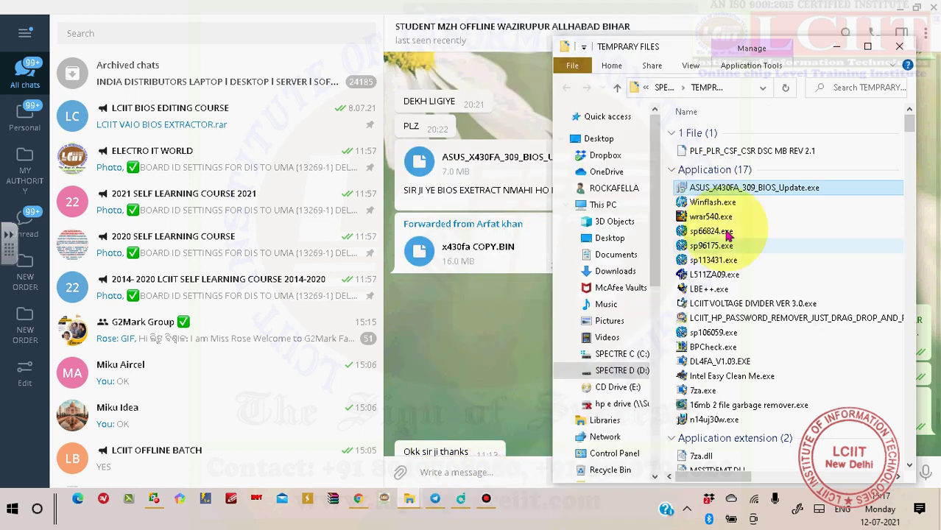
{"action": "left_click", "coordinate": [837, 47]}
{"action": "left_click", "coordinate": [897, 8]}
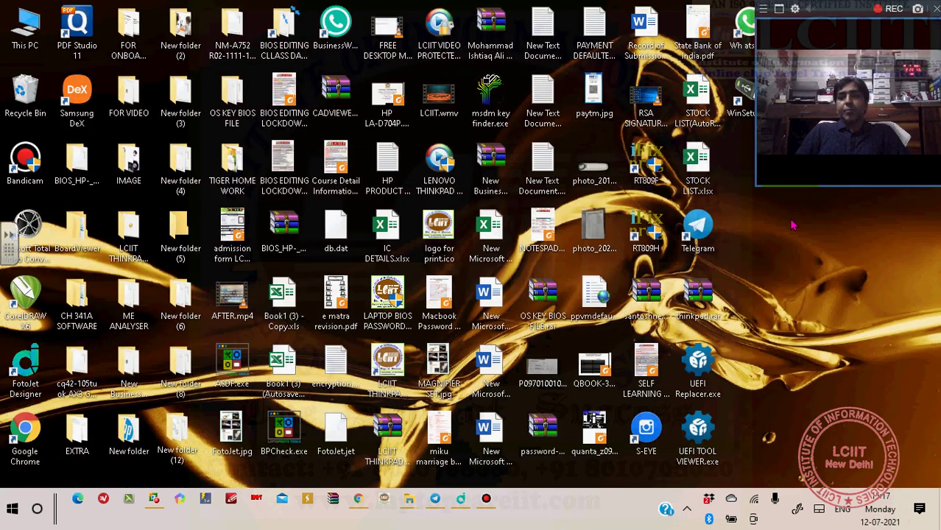
Create a new folder on the desktop and paste the cut BIOS update executable into it
{"action": "right_click", "coordinate": [800, 317]}
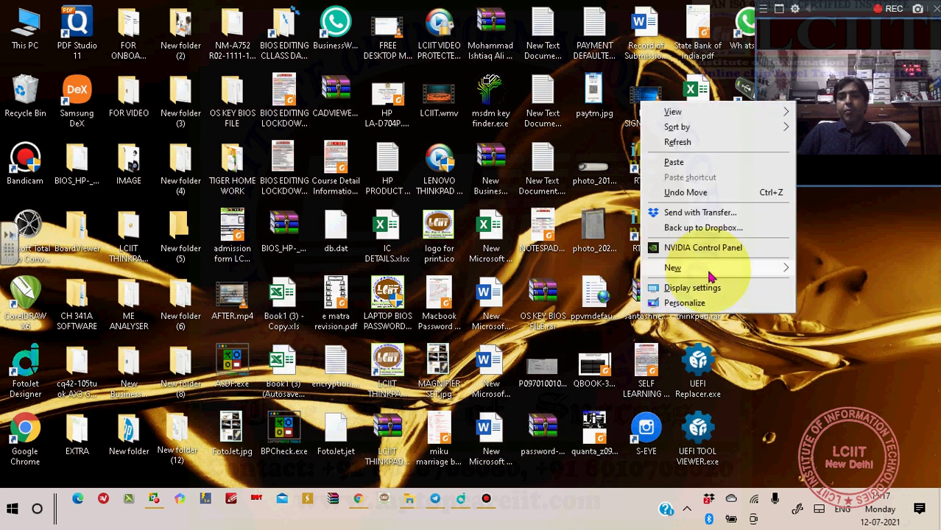
{"action": "mouse_move", "coordinate": [792, 277]}
{"action": "left_click", "coordinate": [549, 270]}
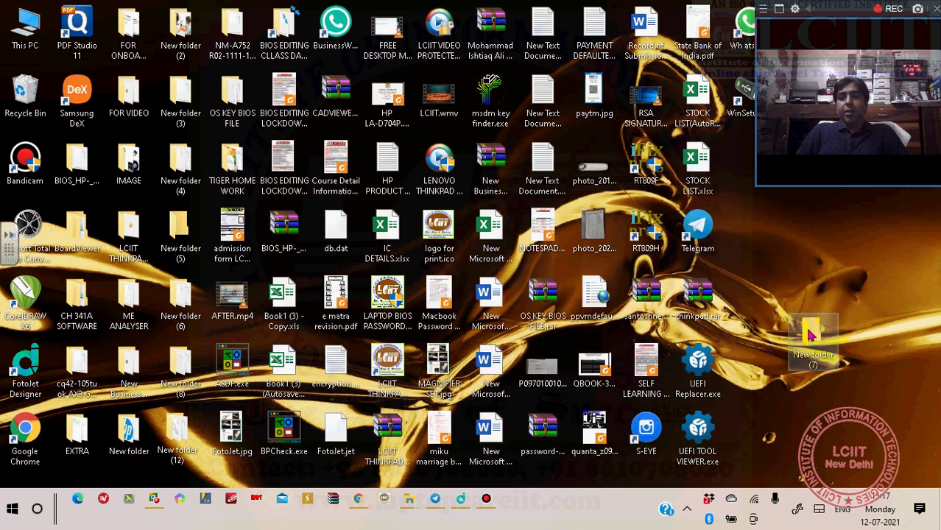
{"action": "double_click", "coordinate": [810, 333]}
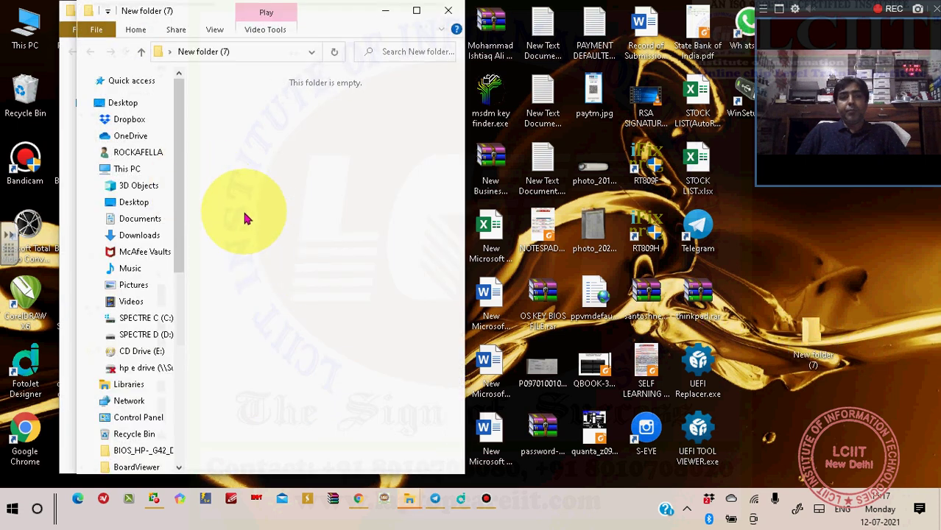
{"action": "right_click", "coordinate": [246, 217]}
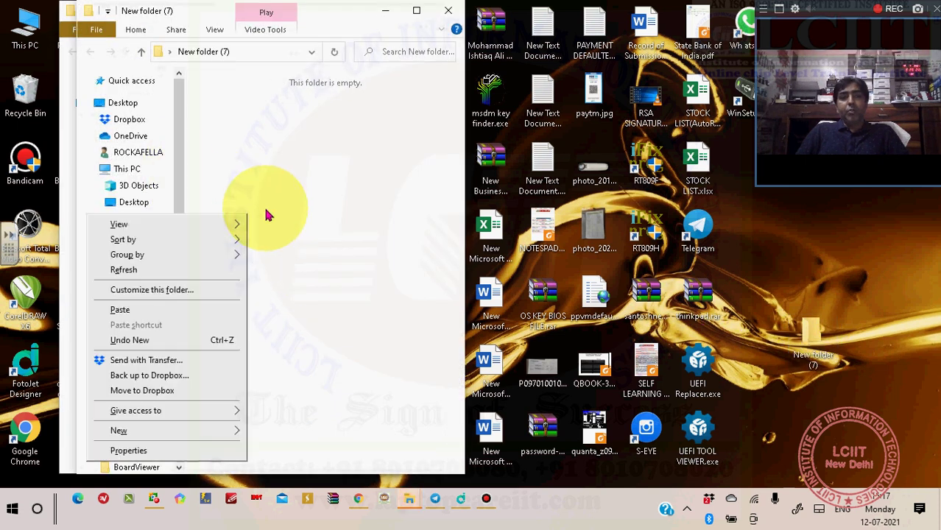
{"action": "left_click", "coordinate": [193, 310]}
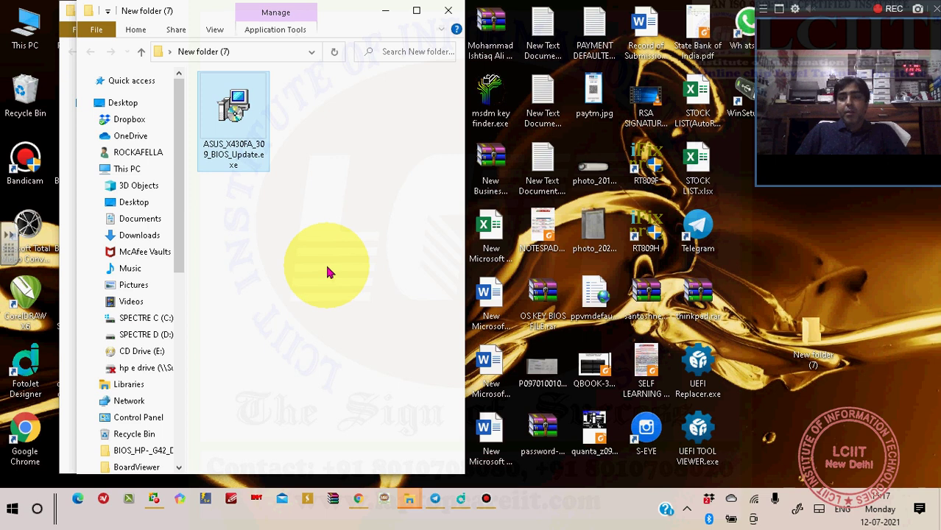
Transfer x430fa COPY.BIN from the Telegram chat's download folder into New folder (7) on the desktop
{"action": "left_click", "coordinate": [433, 501]}
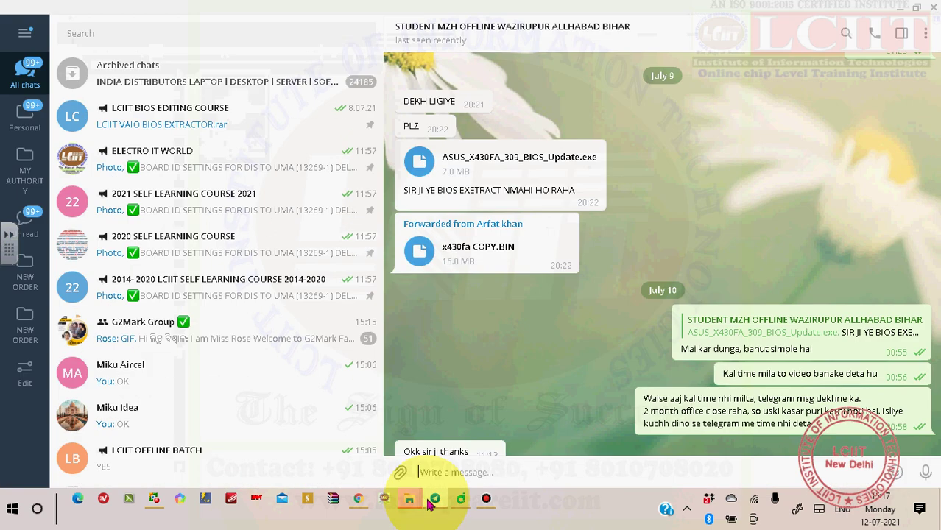
{"action": "right_click", "coordinate": [460, 250]}
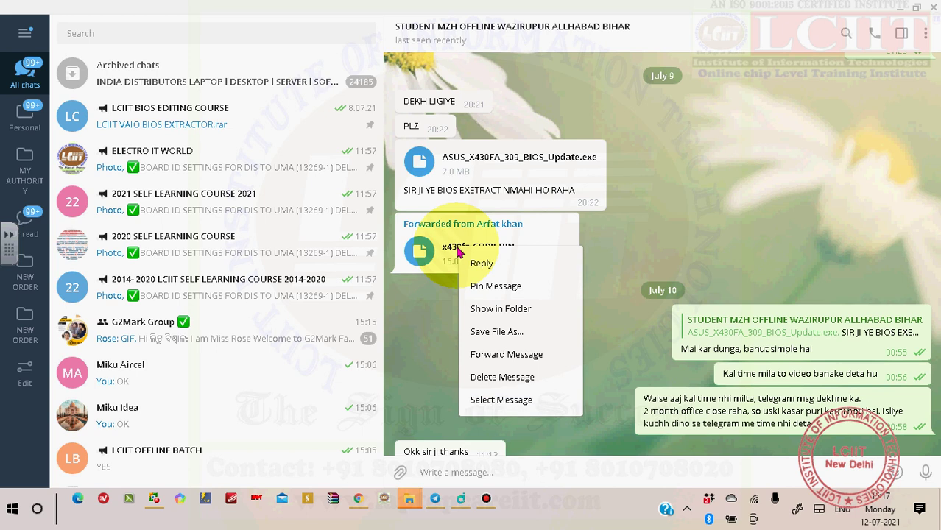
{"action": "left_click", "coordinate": [501, 309]}
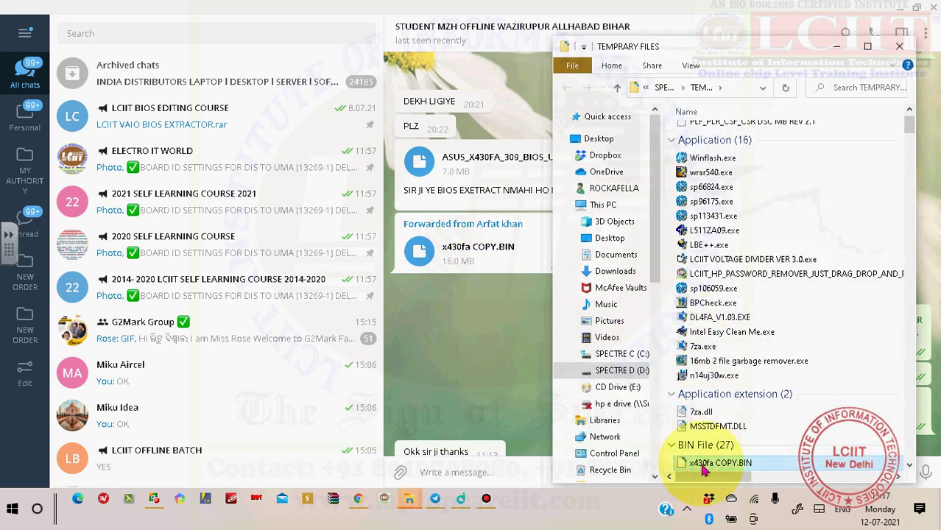
{"action": "right_click", "coordinate": [704, 472]}
{"action": "left_click", "coordinate": [509, 380]}
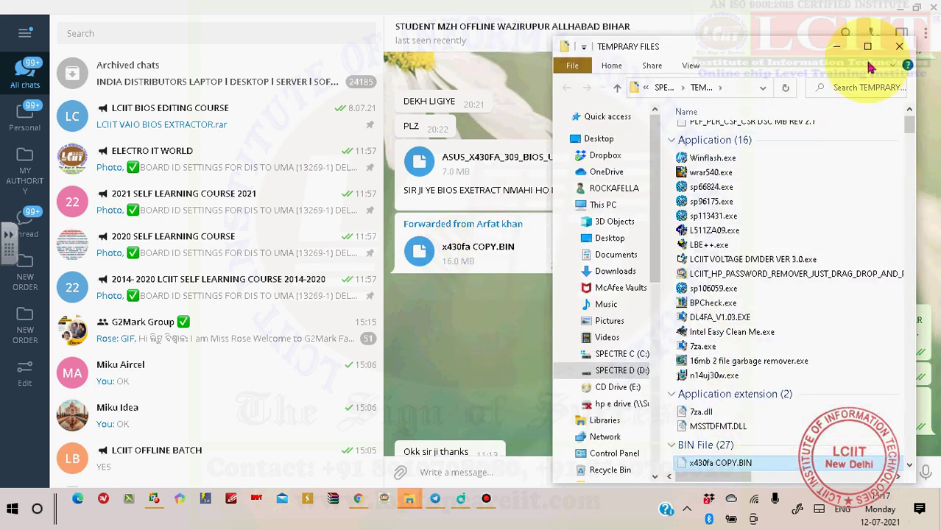
{"action": "left_click", "coordinate": [840, 45]}
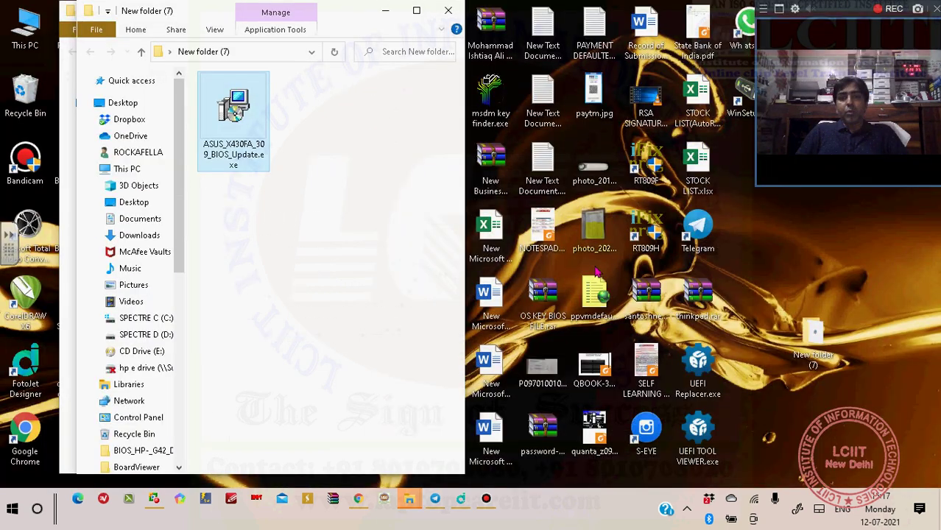
{"action": "right_click", "coordinate": [336, 279]}
{"action": "left_click", "coordinate": [221, 128]}
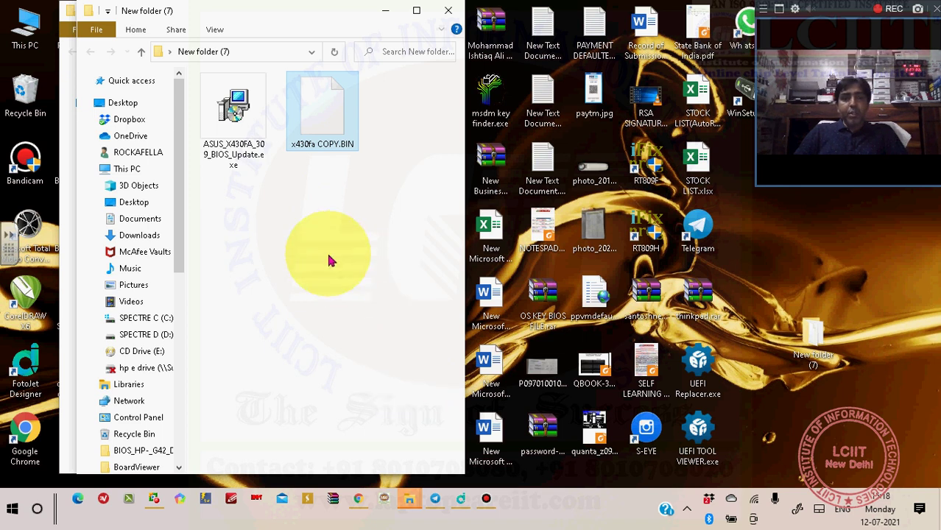
{"action": "left_click", "coordinate": [240, 129]}
{"action": "right_click", "coordinate": [237, 153]}
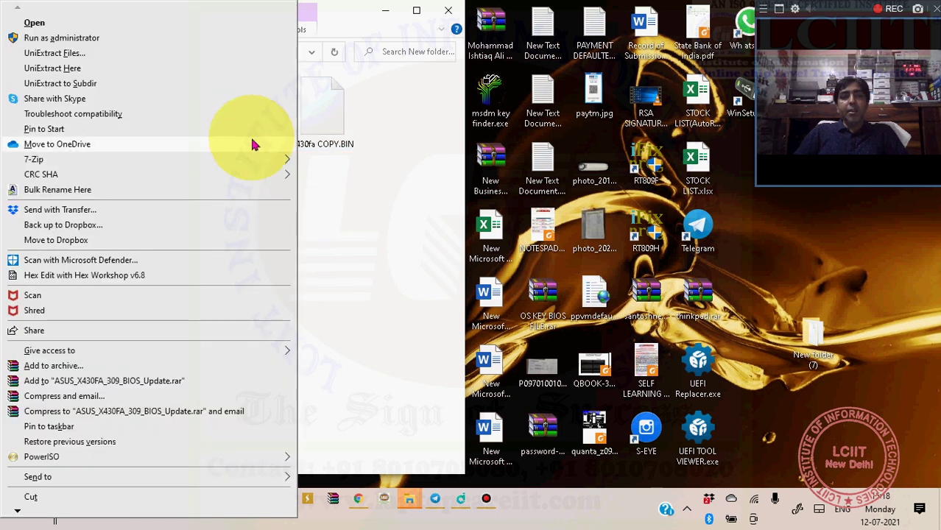
{"action": "left_click", "coordinate": [354, 236]}
{"action": "left_click", "coordinate": [234, 103]}
{"action": "right_click", "coordinate": [231, 137]}
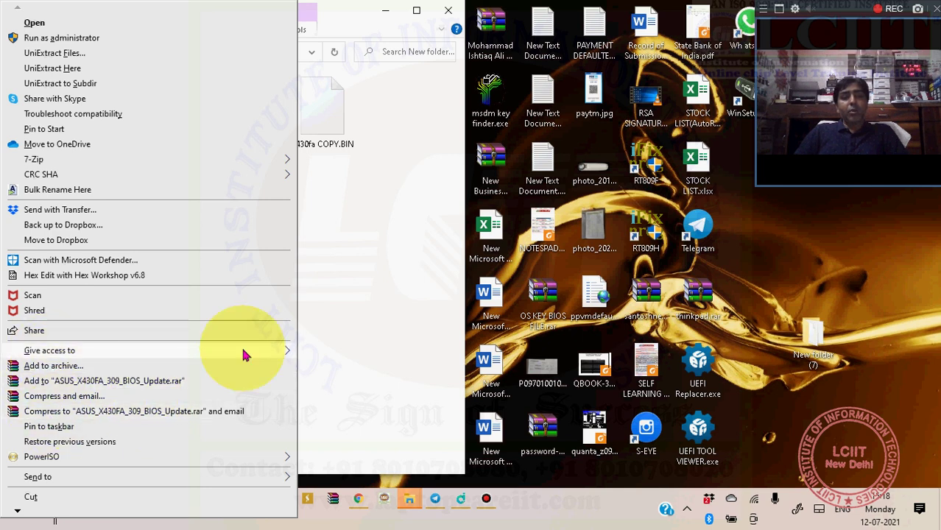
{"action": "left_click", "coordinate": [326, 280]}
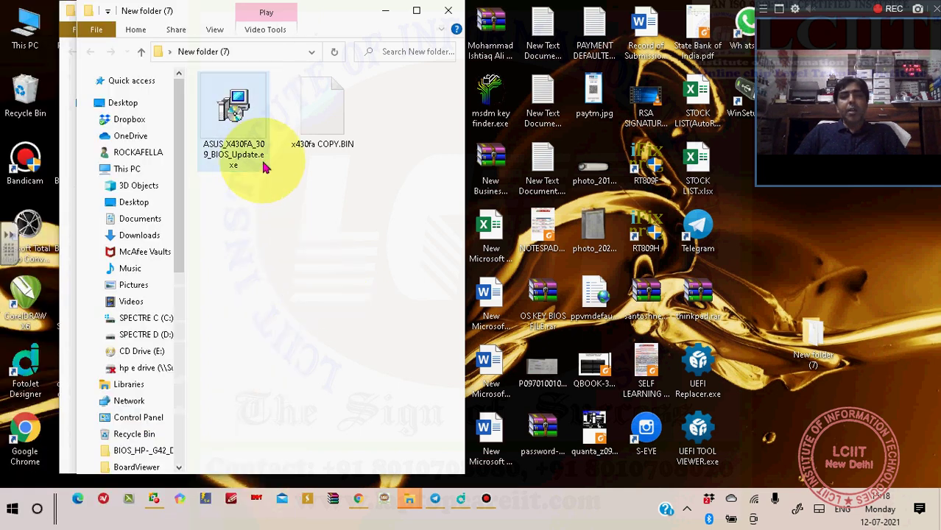
{"action": "mouse_move", "coordinate": [265, 168]}
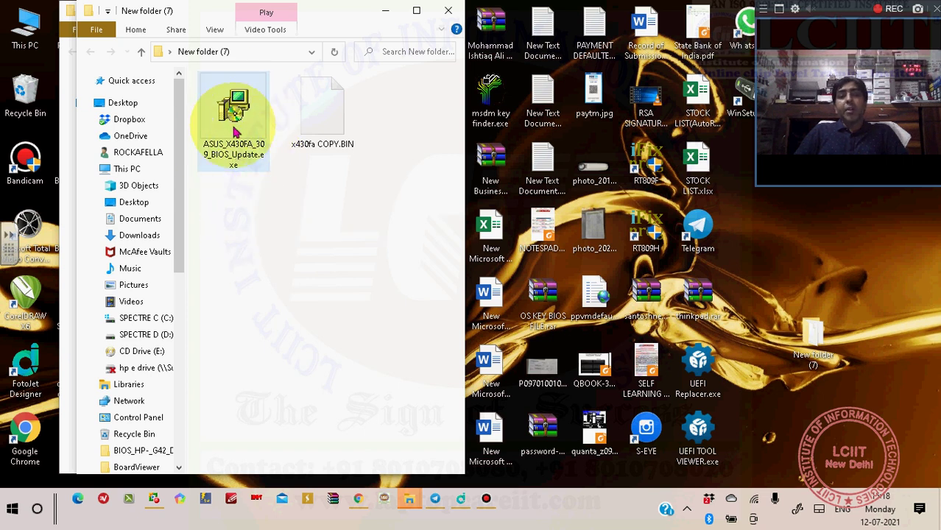
{"action": "mouse_move", "coordinate": [236, 130]}
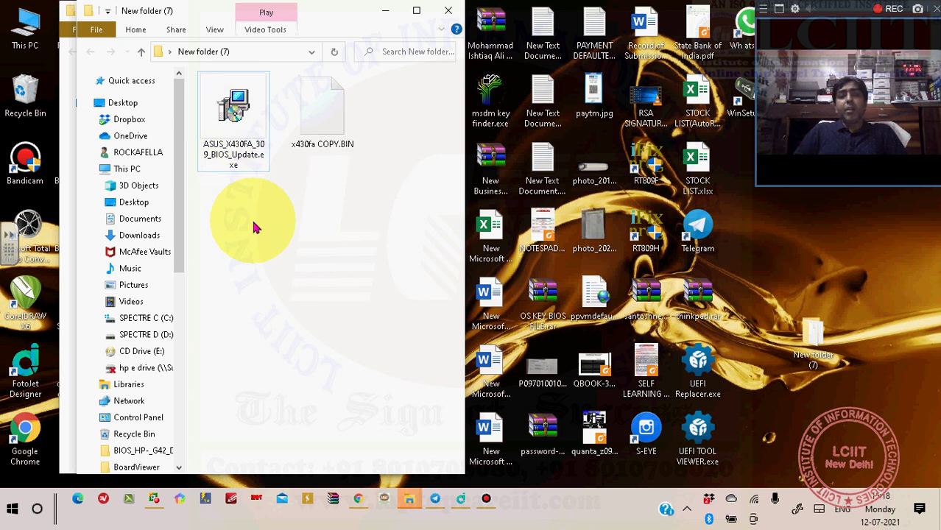
{"action": "left_click", "coordinate": [237, 132]}
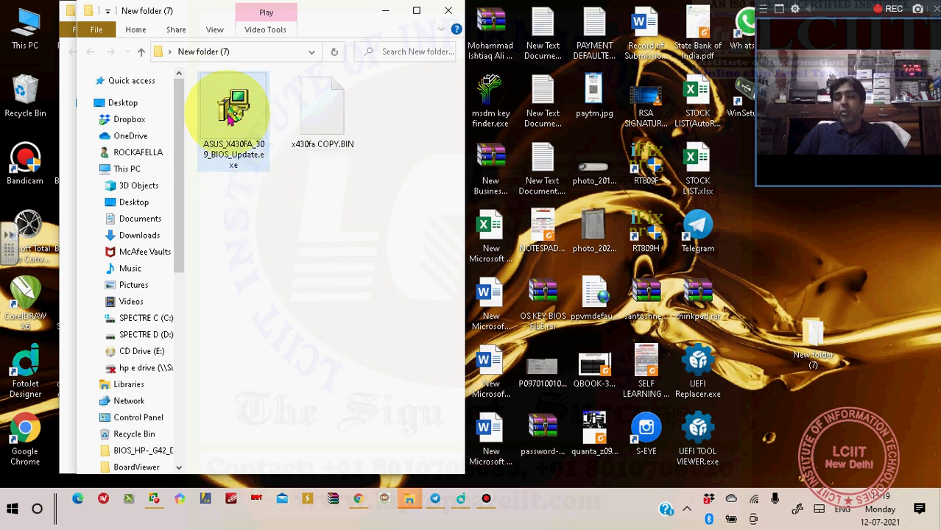
{"action": "mouse_move", "coordinate": [234, 120]}
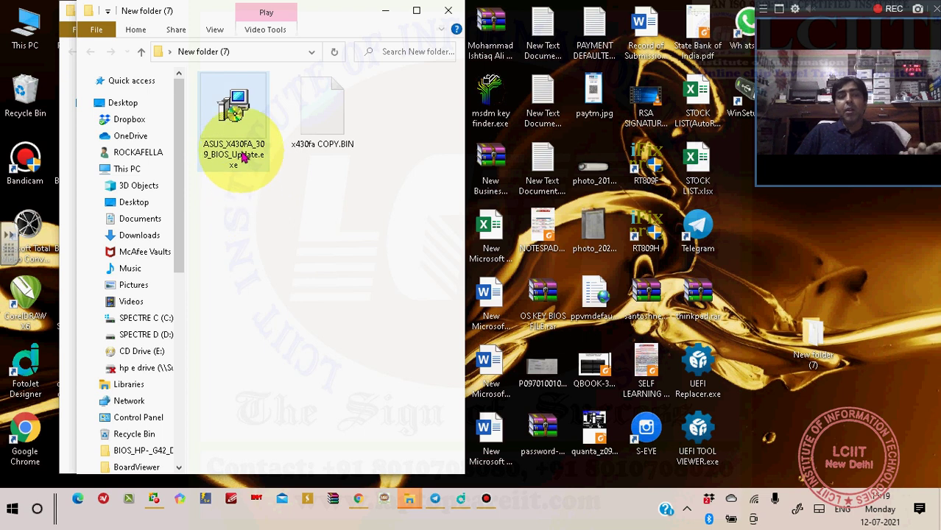
{"action": "mouse_move", "coordinate": [242, 155]}
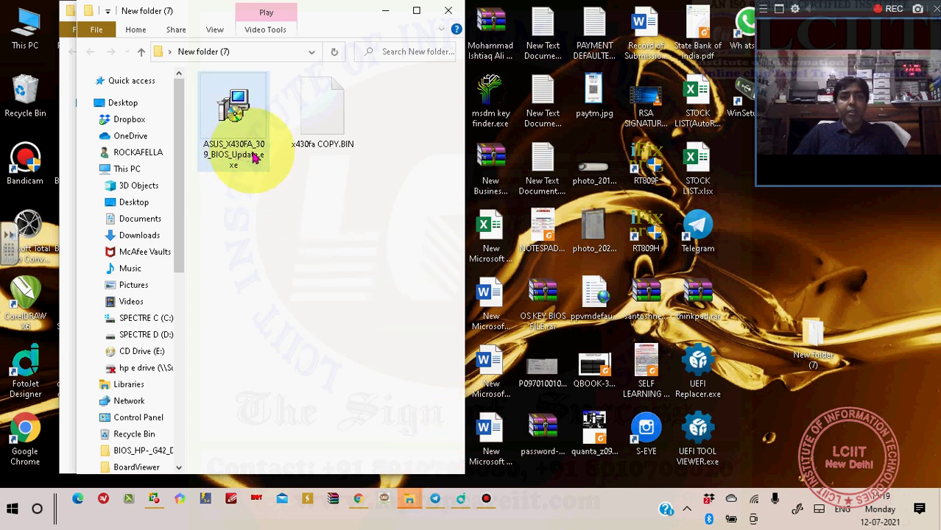
{"action": "left_click", "coordinate": [358, 499]}
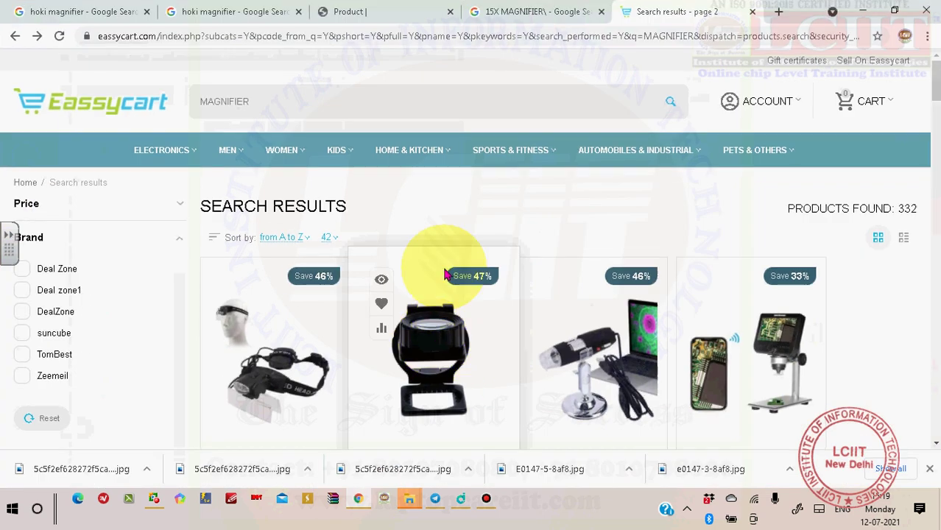
{"action": "left_click", "coordinate": [752, 12]}
{"action": "left_click", "coordinate": [678, 12]}
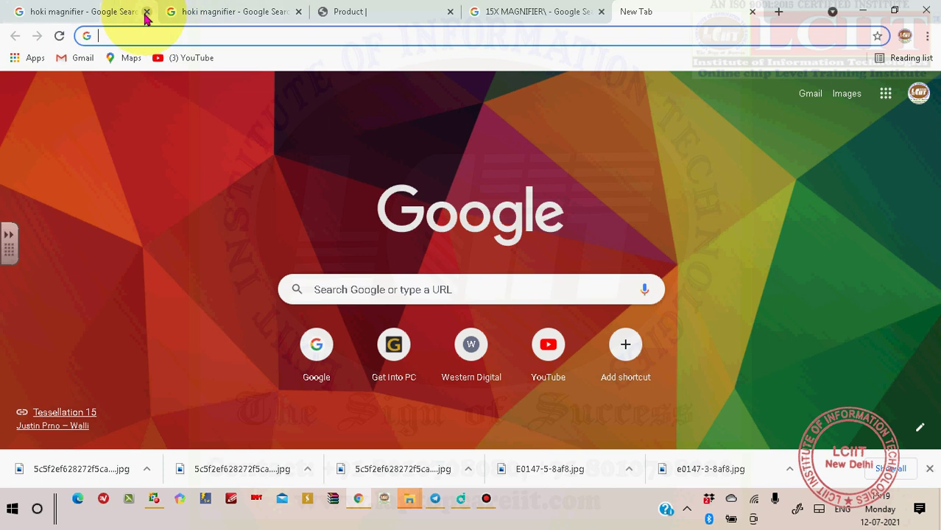
{"action": "type", "text": "W"}
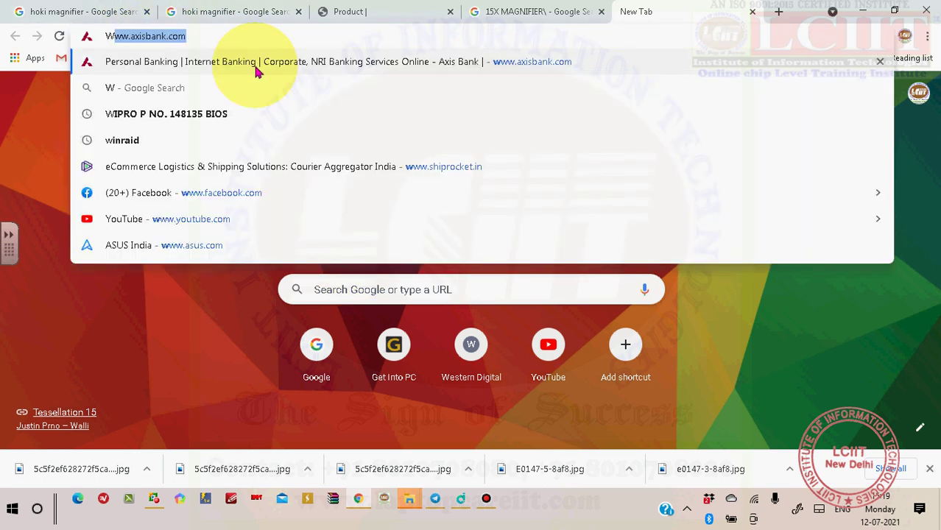
{"action": "type", "text": "WW.ASUS"}
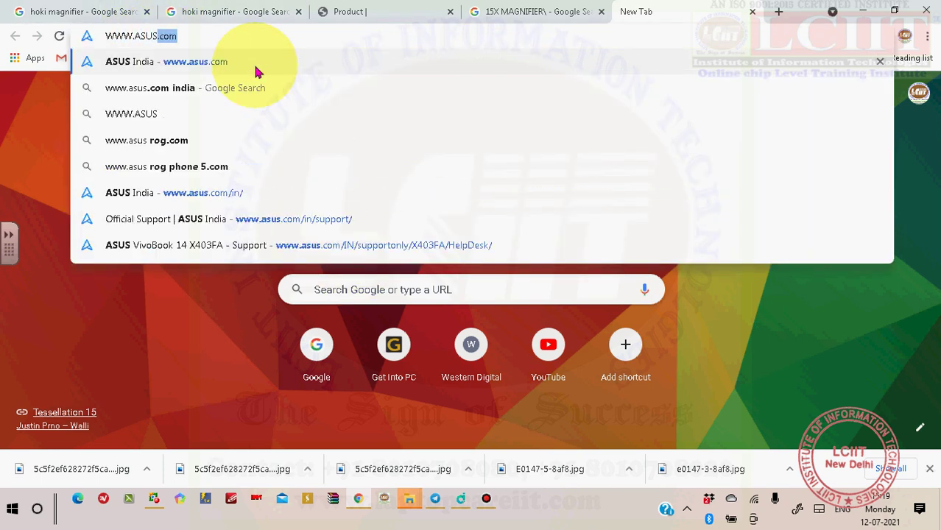
{"action": "key", "text": "Return"}
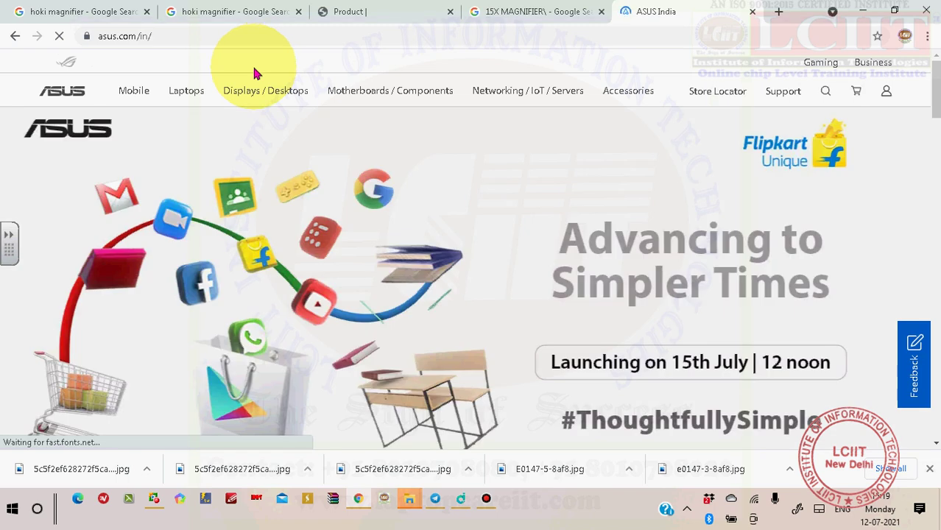
Open the Support page of the ASUS India website and bring its support search into view
{"action": "mouse_move", "coordinate": [847, 62]}
{"action": "mouse_move", "coordinate": [777, 92]}
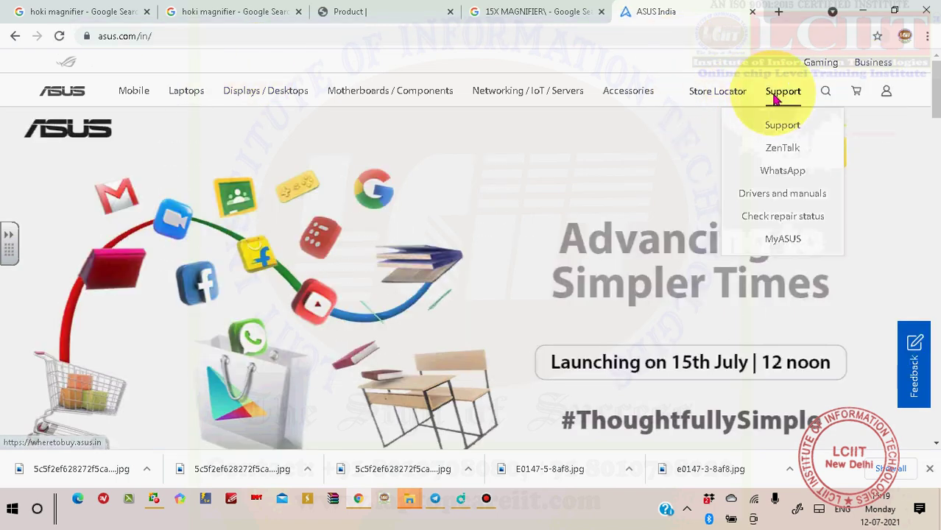
{"action": "left_click", "coordinate": [782, 126]}
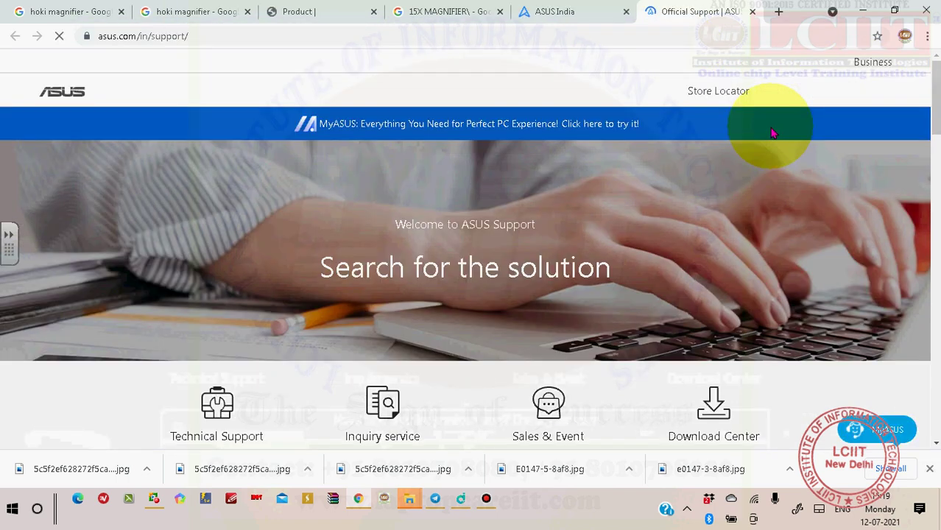
{"action": "scroll", "coordinate": [582, 215], "scroll_direction": "down", "scroll_amount": 3}
Search ASUS Support for X430FA and open the matching product's support page
{"action": "left_click", "coordinate": [417, 235]}
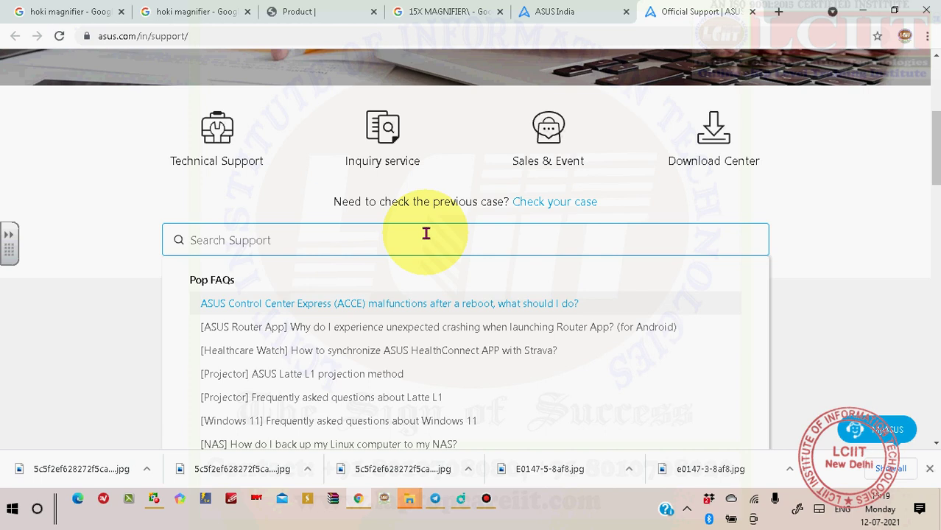
{"action": "key", "text": "alt+Tab"}
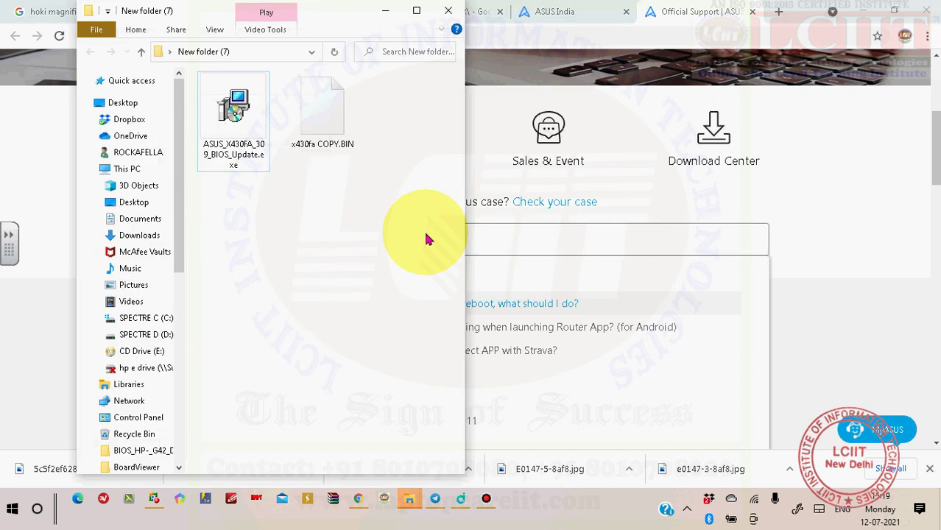
{"action": "key", "text": "alt+Tab"}
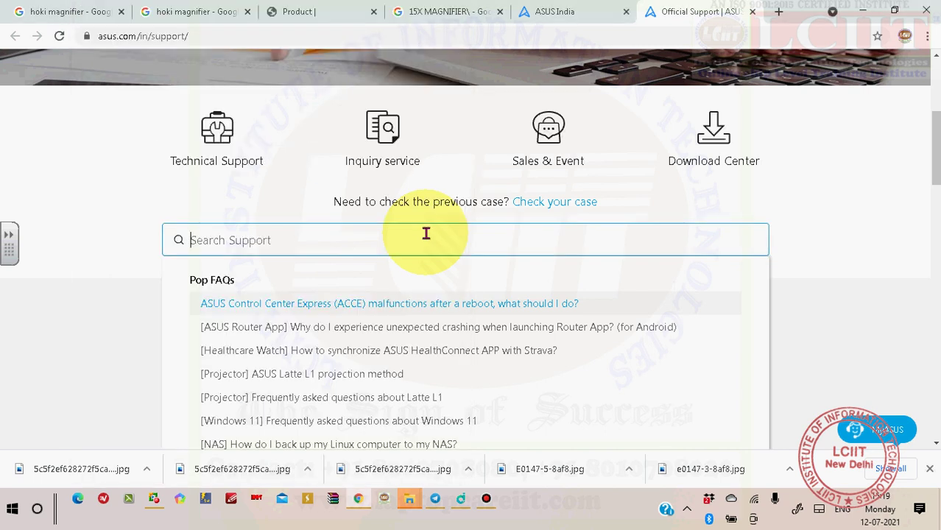
{"action": "type", "text": "X430FA"}
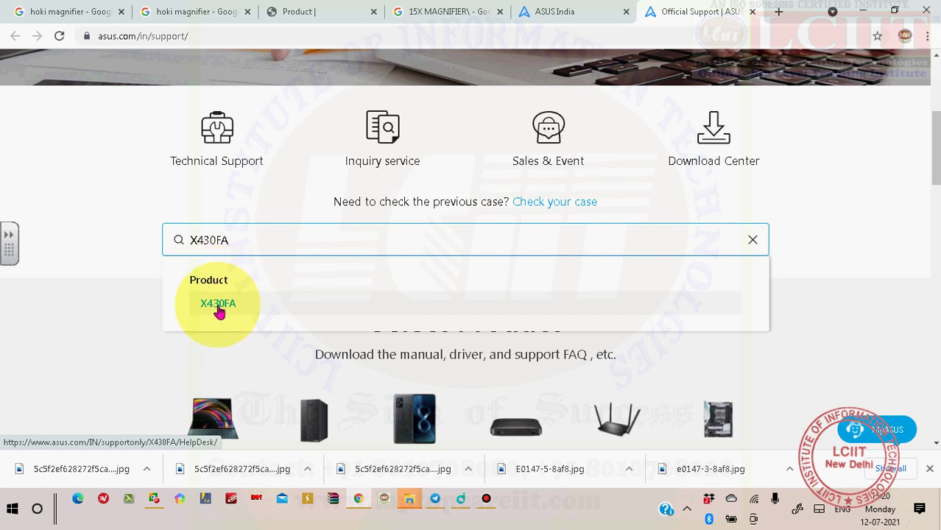
{"action": "left_click", "coordinate": [218, 310]}
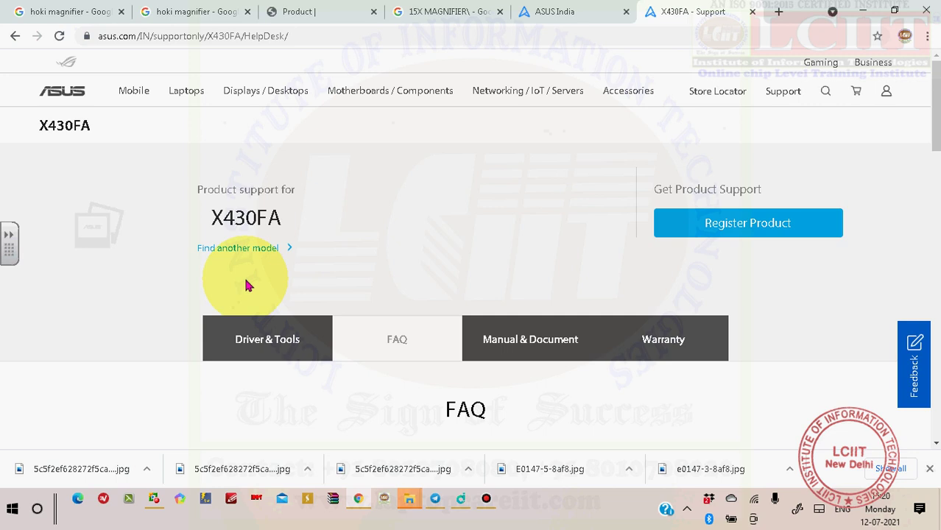
Open the BIOS & Firmware downloads within Driver & Tools for the X430FA
{"action": "scroll", "coordinate": [241, 284], "scroll_direction": "down", "scroll_amount": 1}
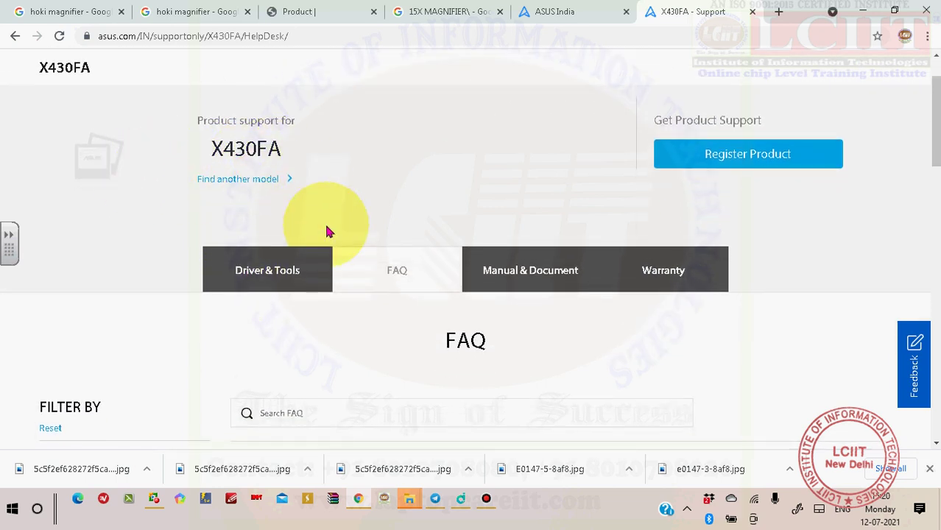
{"action": "scroll", "coordinate": [328, 213], "scroll_direction": "down", "scroll_amount": 1}
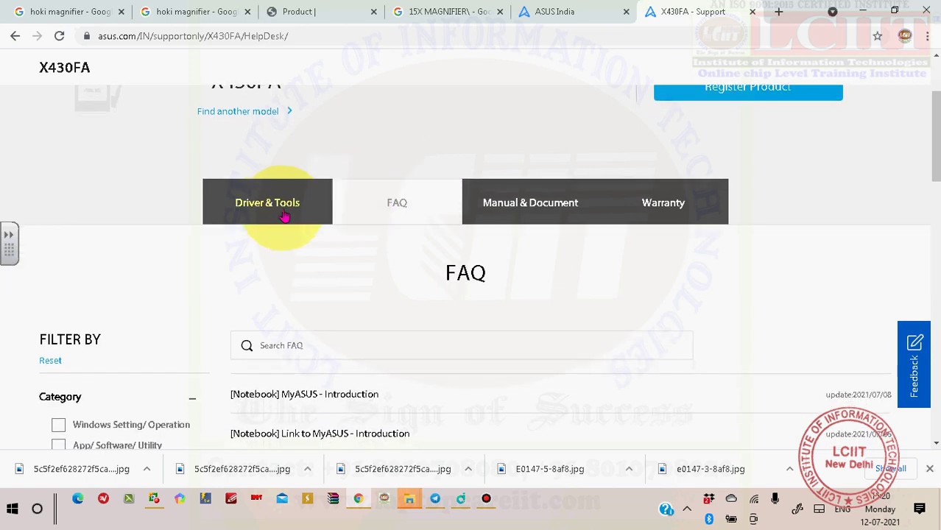
{"action": "left_click", "coordinate": [280, 210]}
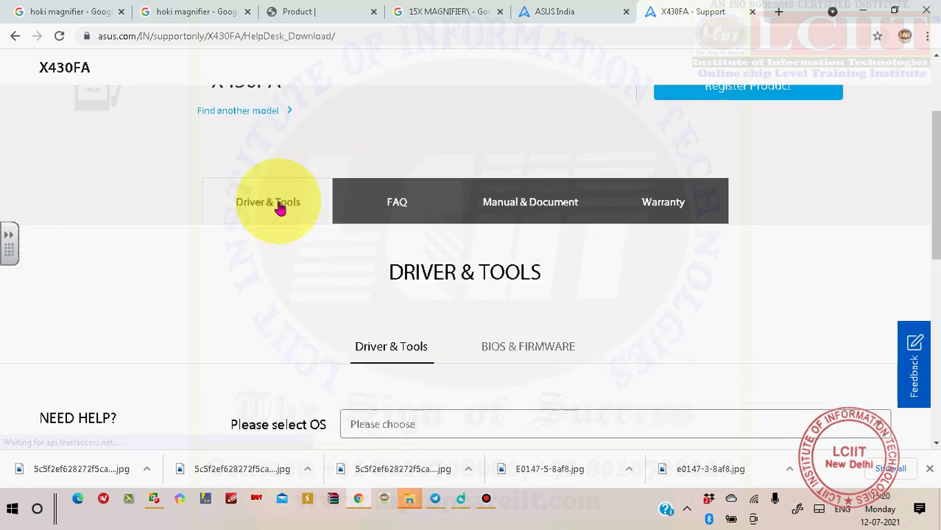
{"action": "left_click", "coordinate": [513, 348]}
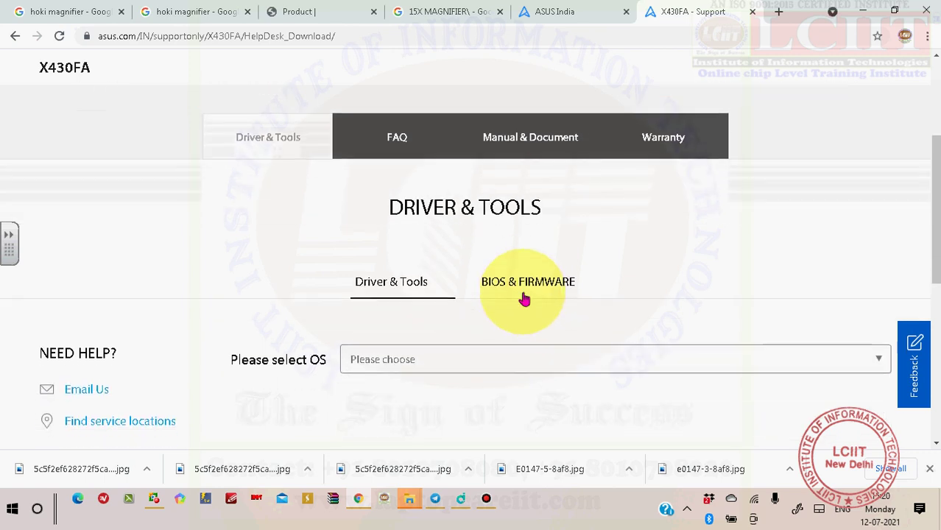
{"action": "left_click", "coordinate": [486, 499]}
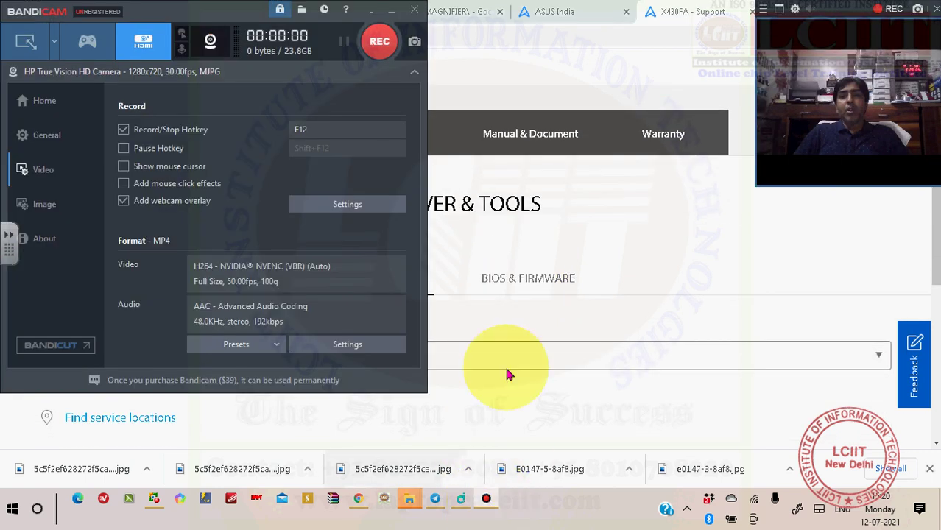
{"action": "left_click", "coordinate": [393, 12]}
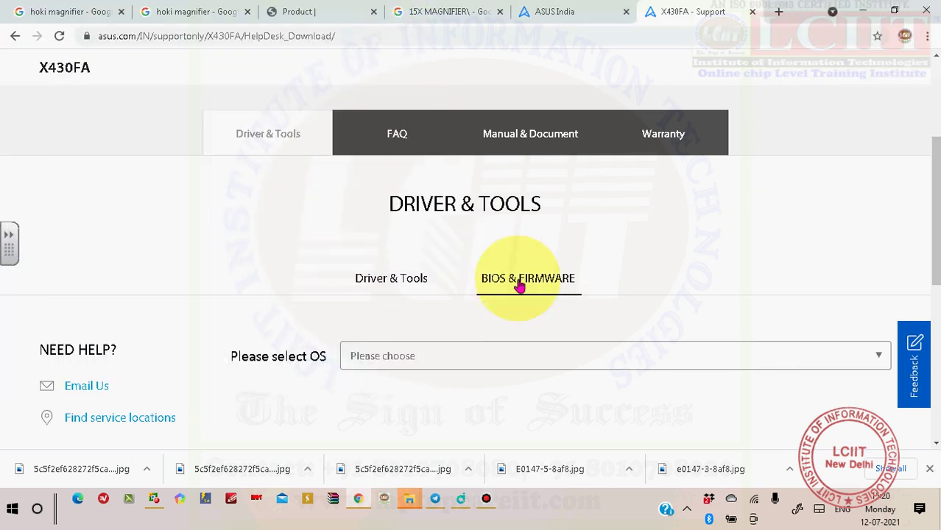
{"action": "left_click", "coordinate": [521, 286]}
{"action": "scroll", "coordinate": [520, 286], "scroll_direction": "down", "scroll_amount": 2}
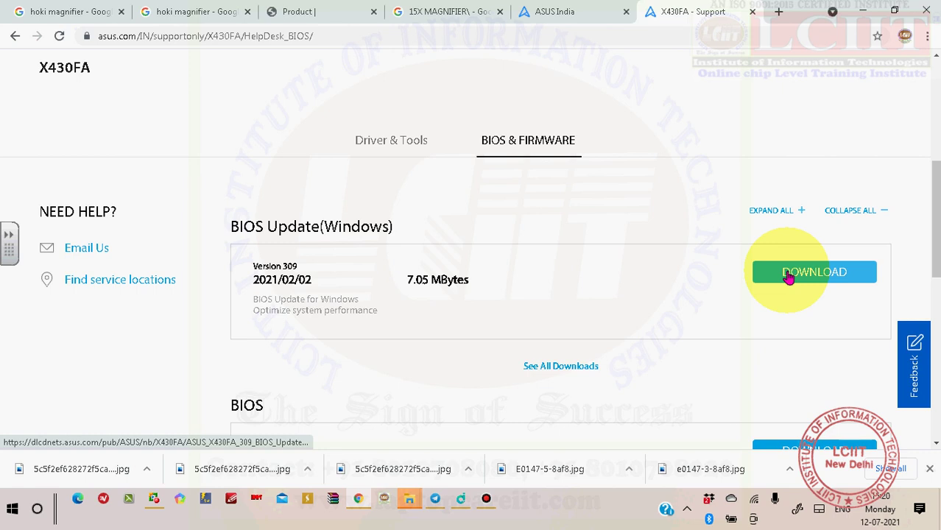
Expand the BIOS Update (Windows) list to all downloads and download Version 309 dated 2021/02/02
{"action": "left_click", "coordinate": [578, 366]}
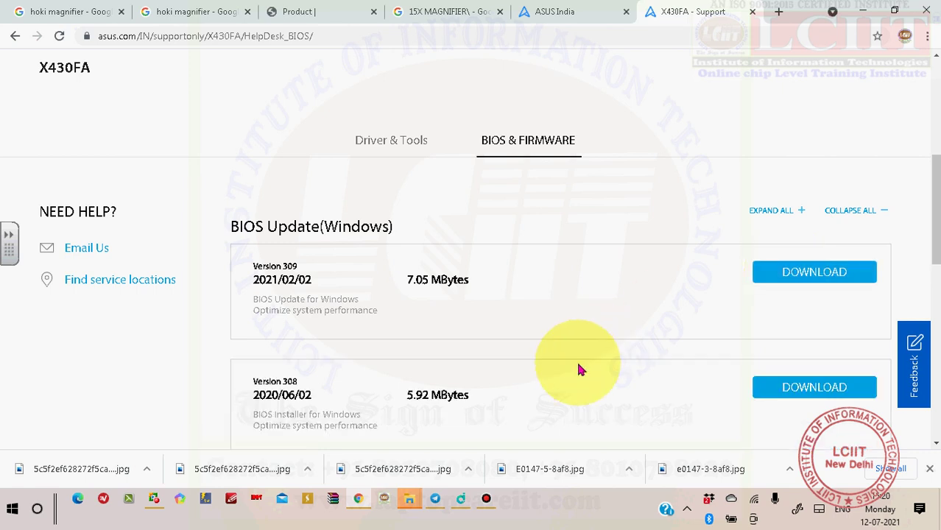
{"action": "scroll", "coordinate": [537, 319], "scroll_direction": "down", "scroll_amount": 2}
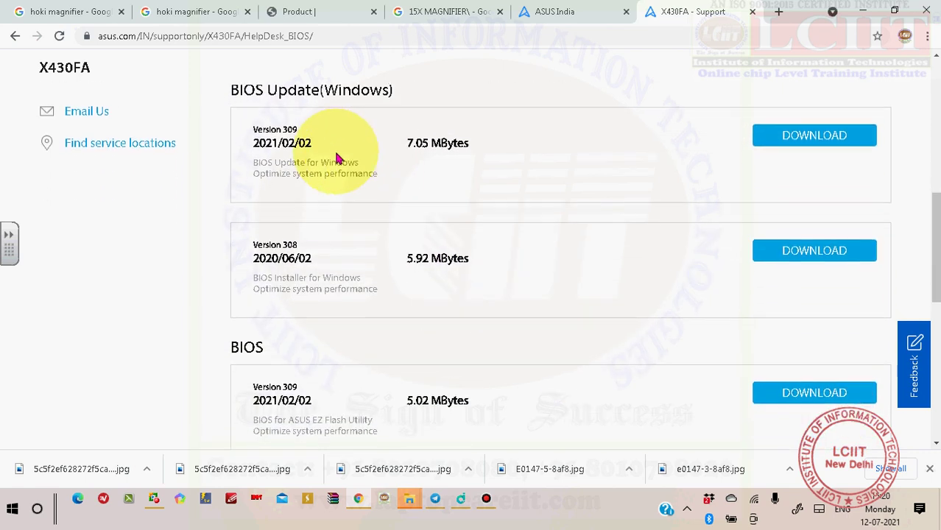
{"action": "scroll", "coordinate": [335, 207], "scroll_direction": "up", "scroll_amount": 1}
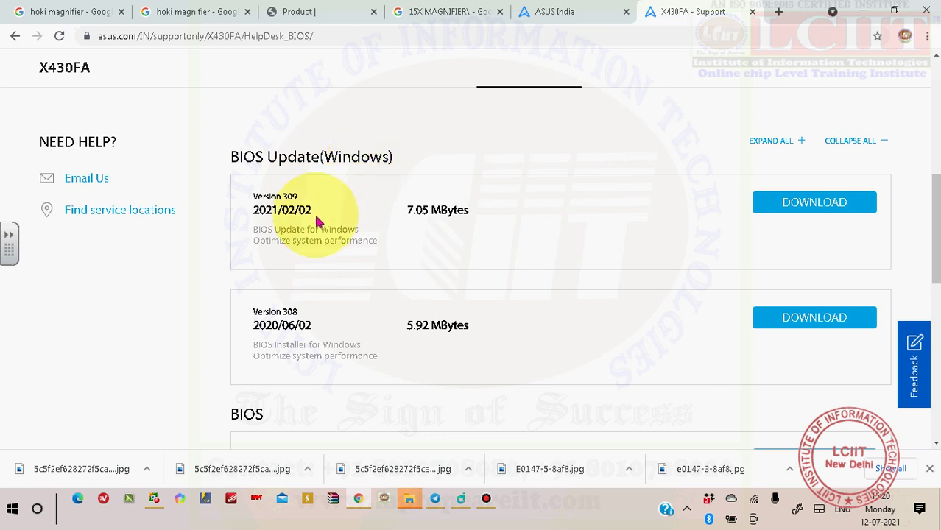
{"action": "left_click", "coordinate": [803, 208]}
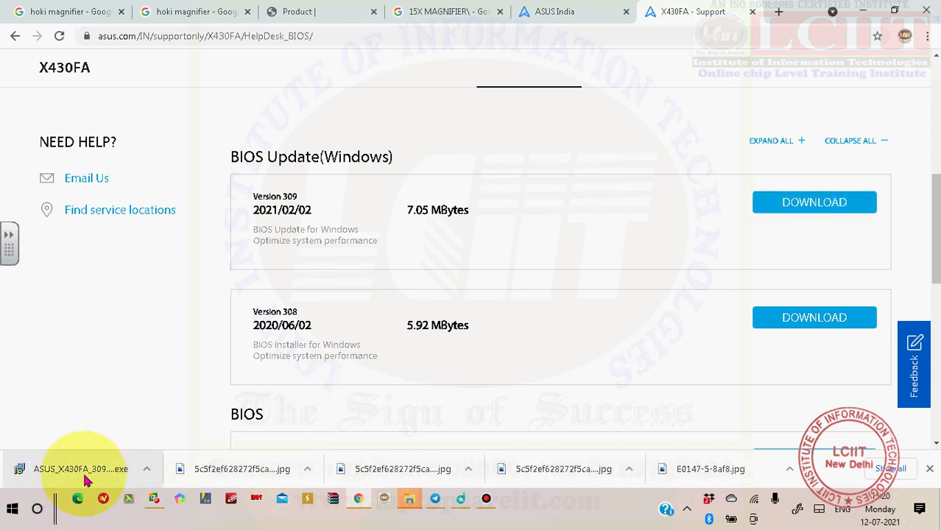
Transfer the newly downloaded ASUS_X430FA_309_BIOS_Update (1).exe from the Downloads folder into New folder (7) on the desktop
{"action": "left_click", "coordinate": [147, 469]}
{"action": "left_click", "coordinate": [175, 434]}
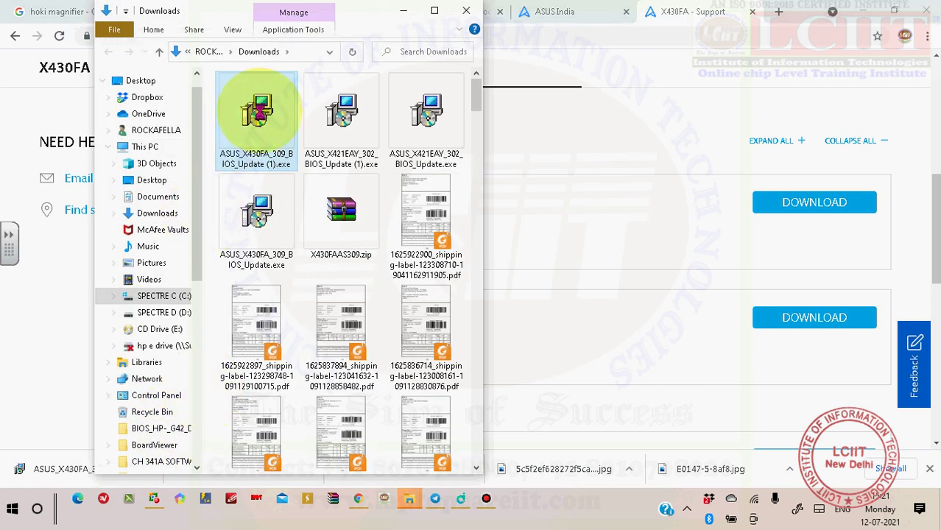
{"action": "right_click", "coordinate": [256, 110]}
{"action": "left_click", "coordinate": [62, 493]}
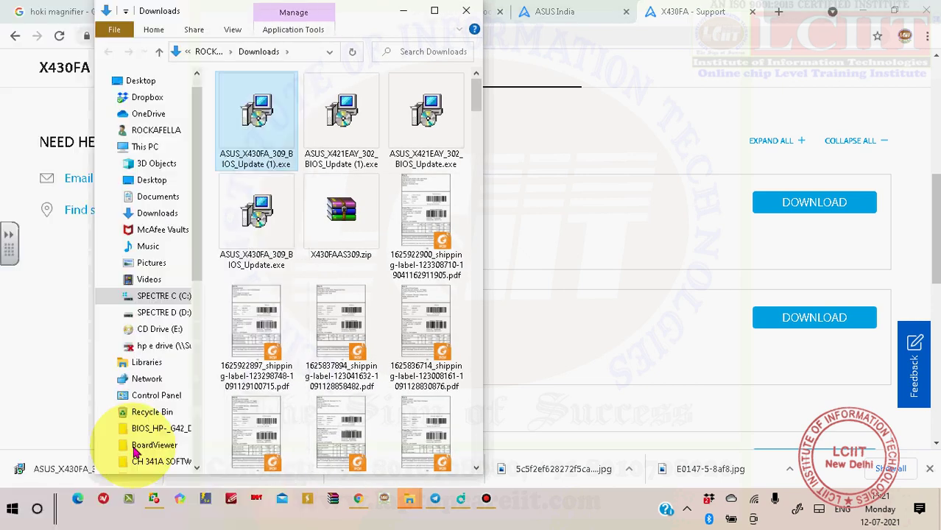
{"action": "left_click", "coordinate": [403, 10]}
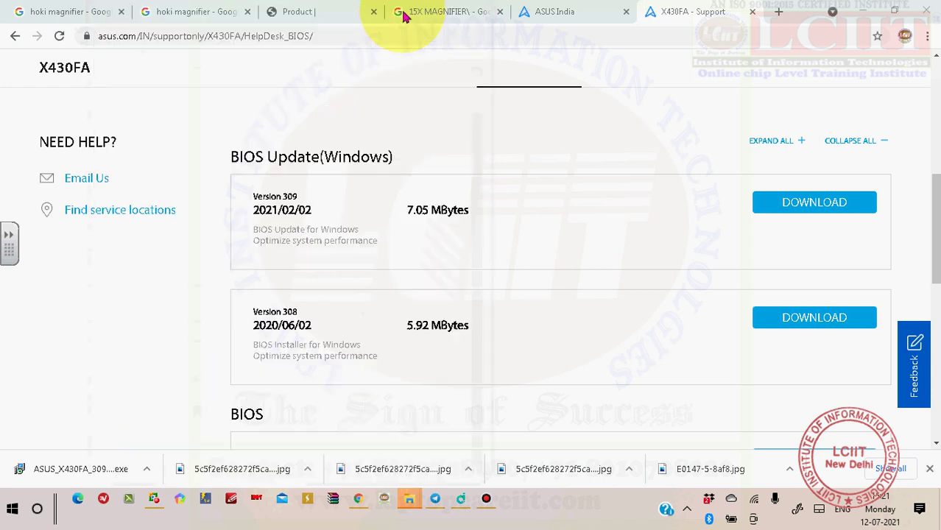
{"action": "left_click", "coordinate": [868, 13]}
{"action": "right_click", "coordinate": [309, 324]}
{"action": "left_click", "coordinate": [194, 172]}
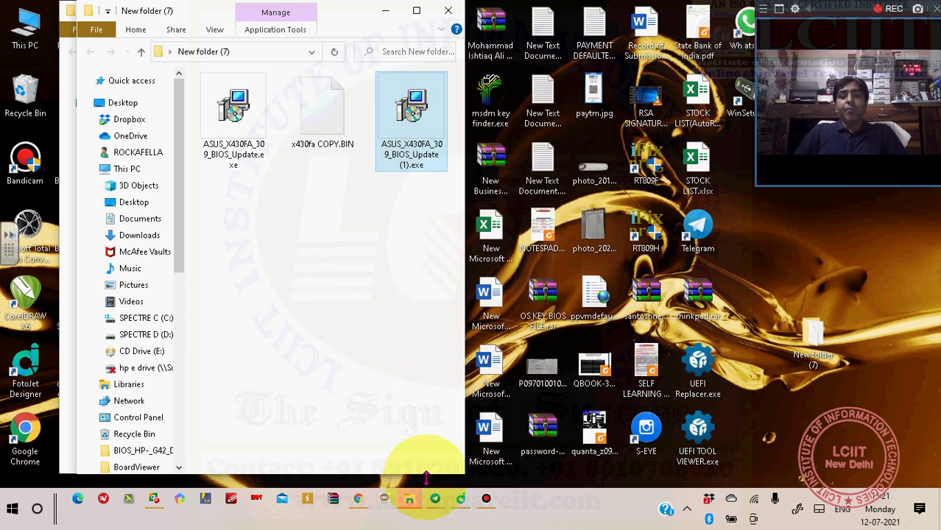
Review the Telegram chat's message about the BIOS update file, and minimize Telegram and Chrome to return to New folder (7)
{"action": "left_click", "coordinate": [358, 499]}
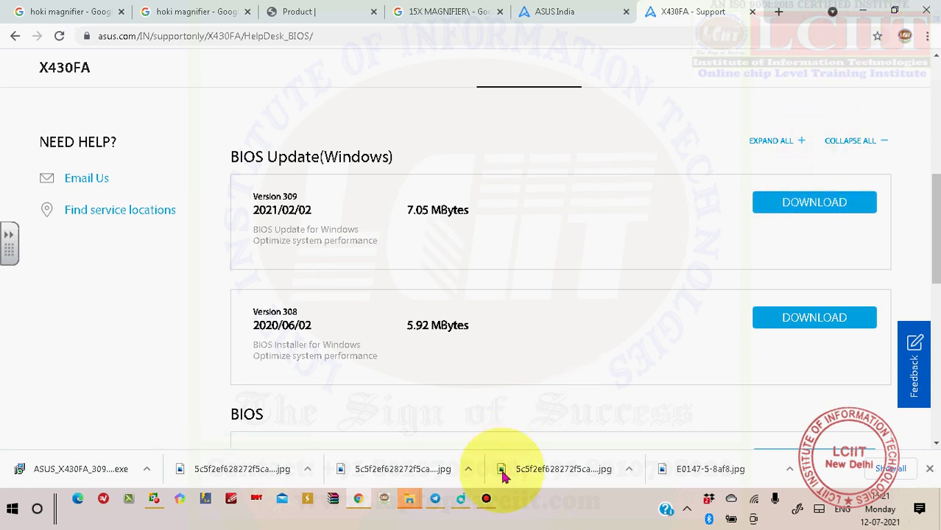
{"action": "left_click", "coordinate": [436, 499]}
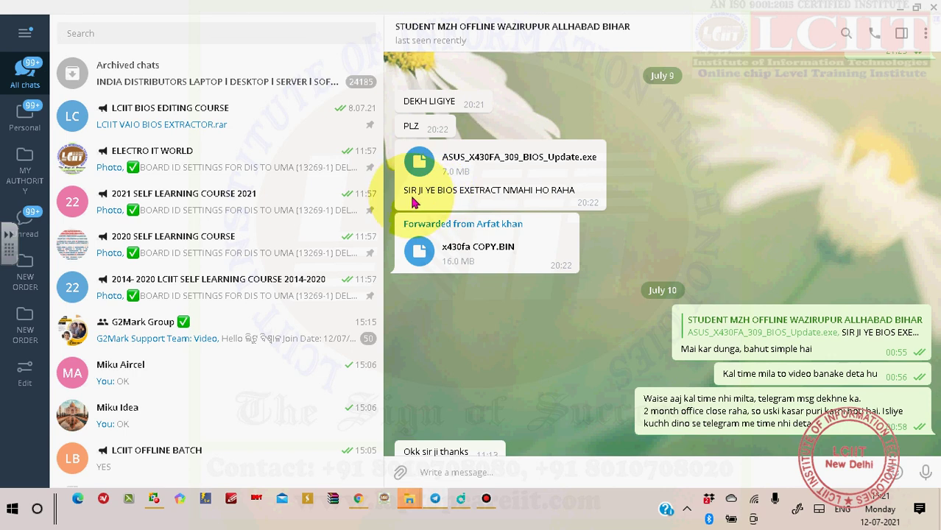
{"action": "left_click", "coordinate": [900, 8]}
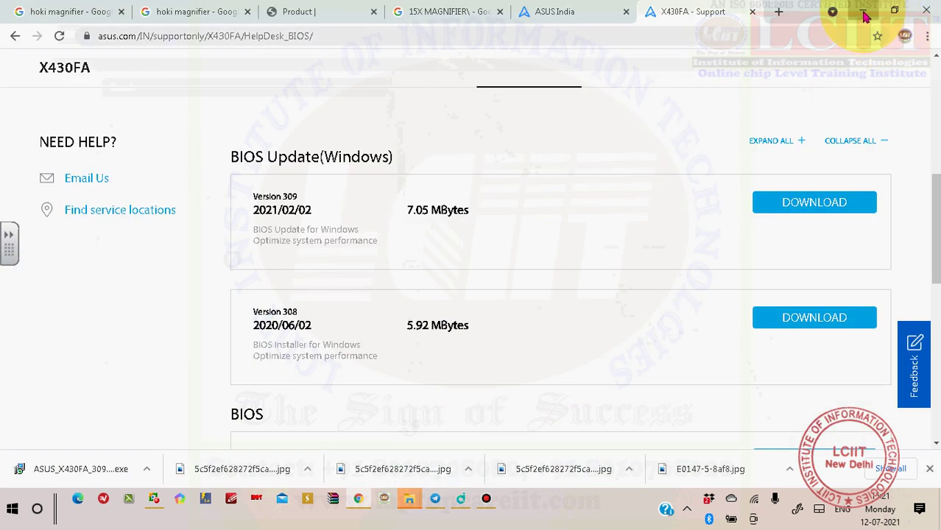
{"action": "left_click", "coordinate": [864, 10]}
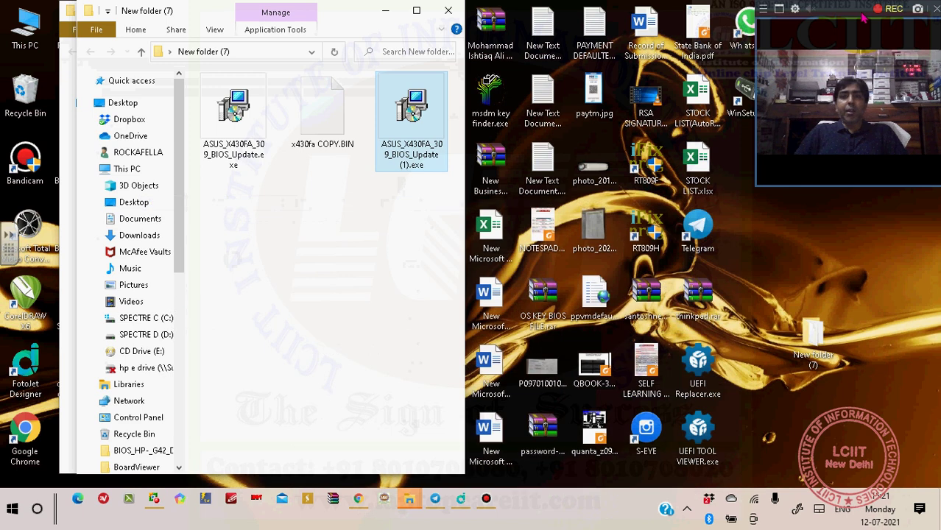
Maximize the New folder (7) window, run ASUS_X430FA_309_BIOS_Update.exe and allow it to make changes
{"action": "left_click", "coordinate": [424, 13]}
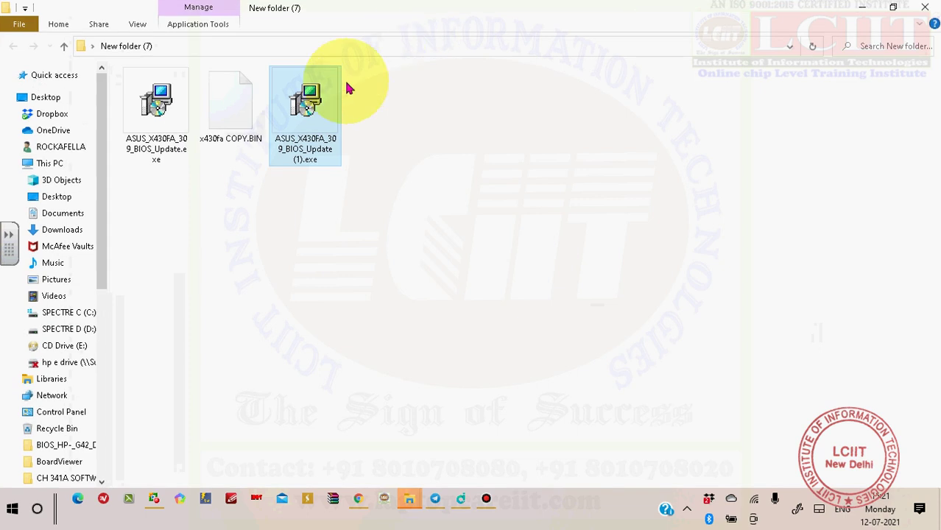
{"action": "left_click", "coordinate": [372, 250]}
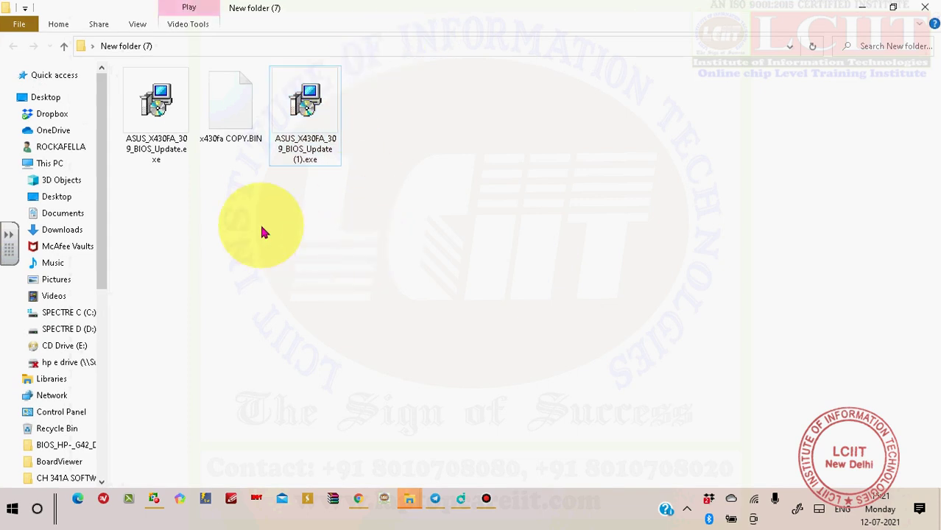
{"action": "right_click", "coordinate": [148, 118]}
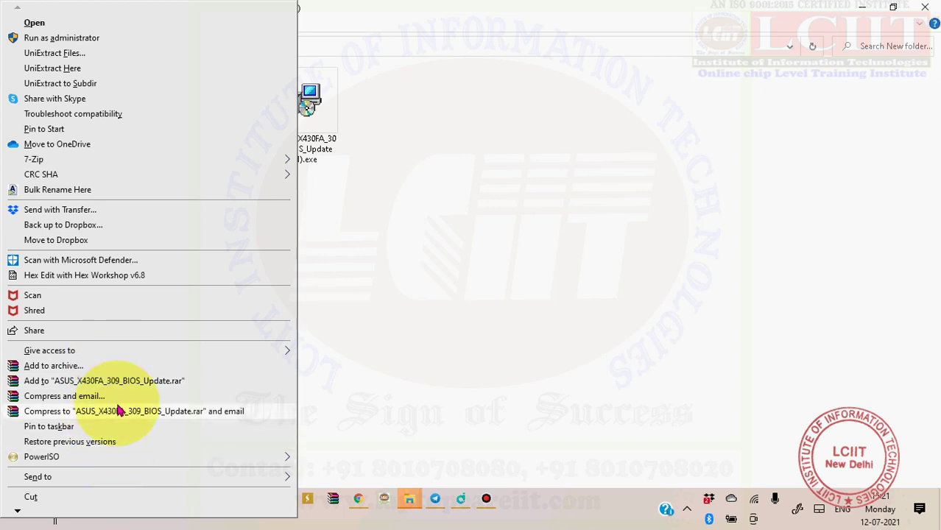
{"action": "left_click", "coordinate": [437, 319]}
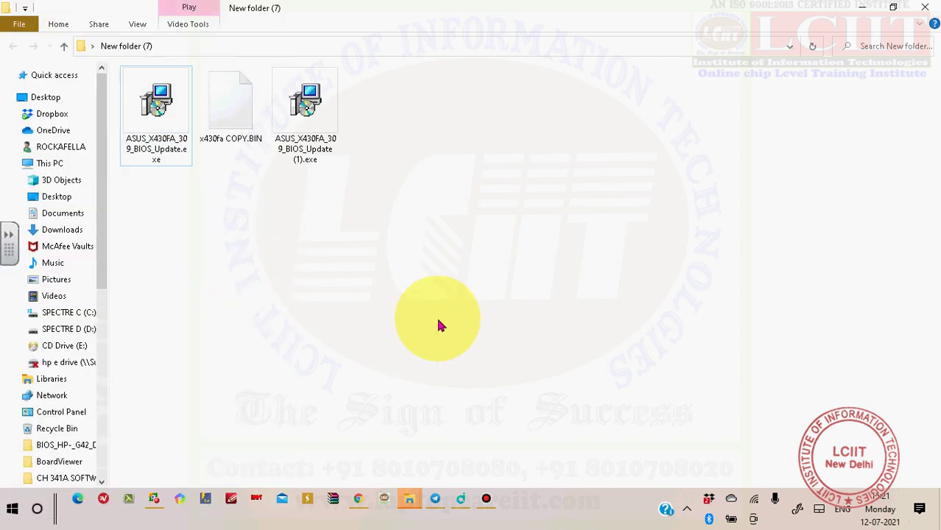
{"action": "double_click", "coordinate": [165, 139]}
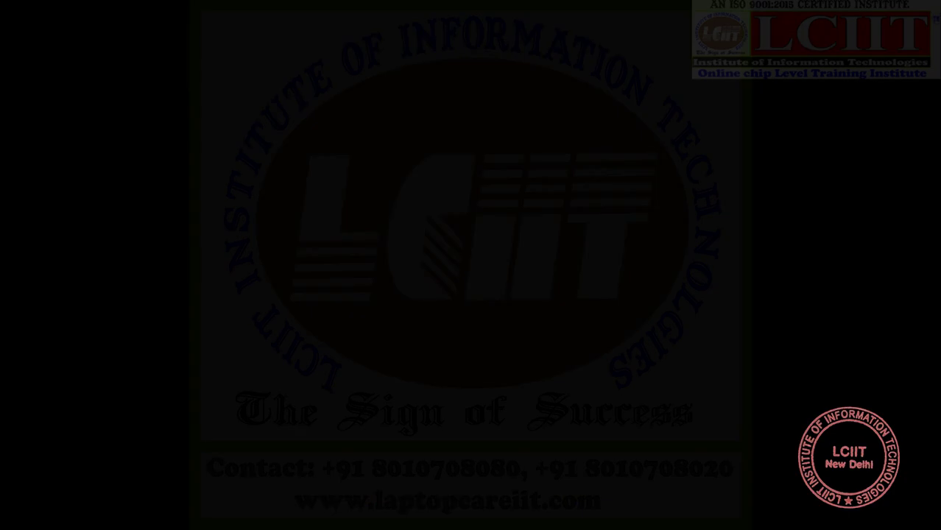
{"action": "left_click", "coordinate": [420, 362]}
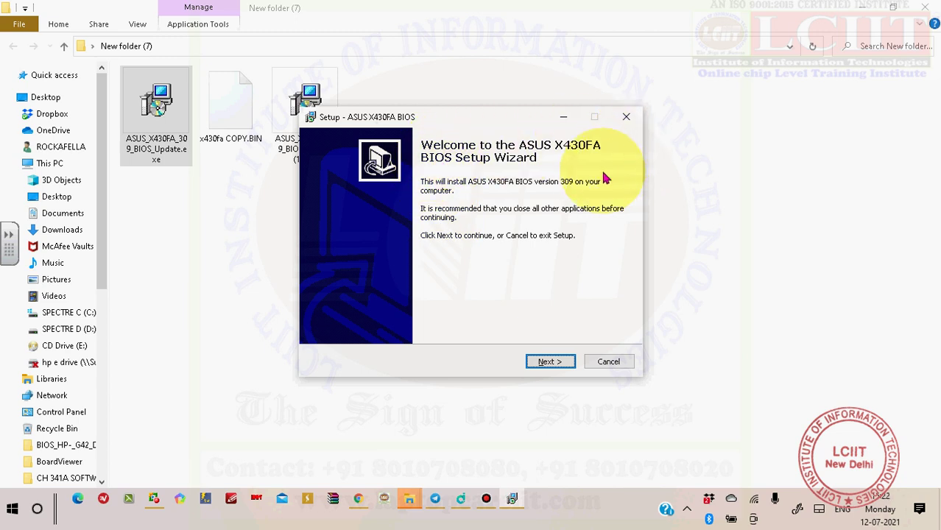
Advance through the ASUS X430FA BIOS setup wizard with the license agreement accepted, and install it
{"action": "left_click", "coordinate": [550, 369]}
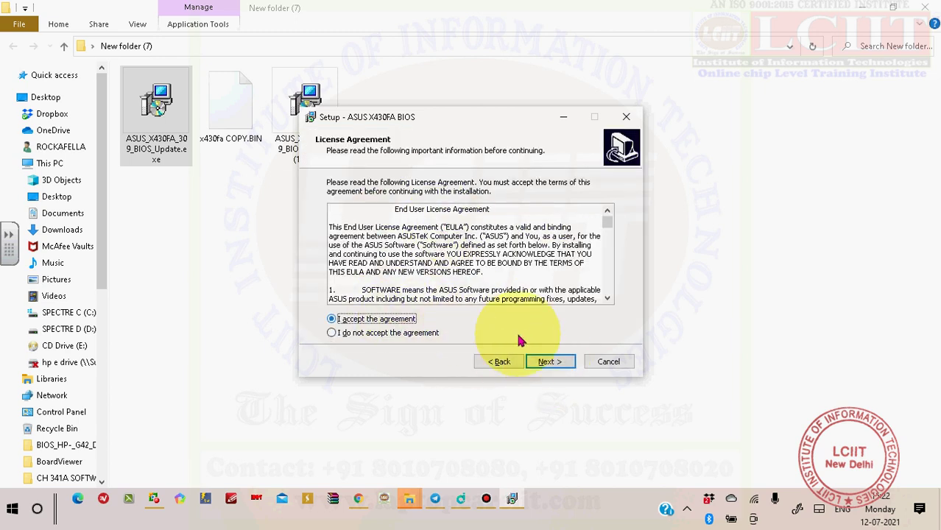
{"action": "left_click", "coordinate": [554, 363]}
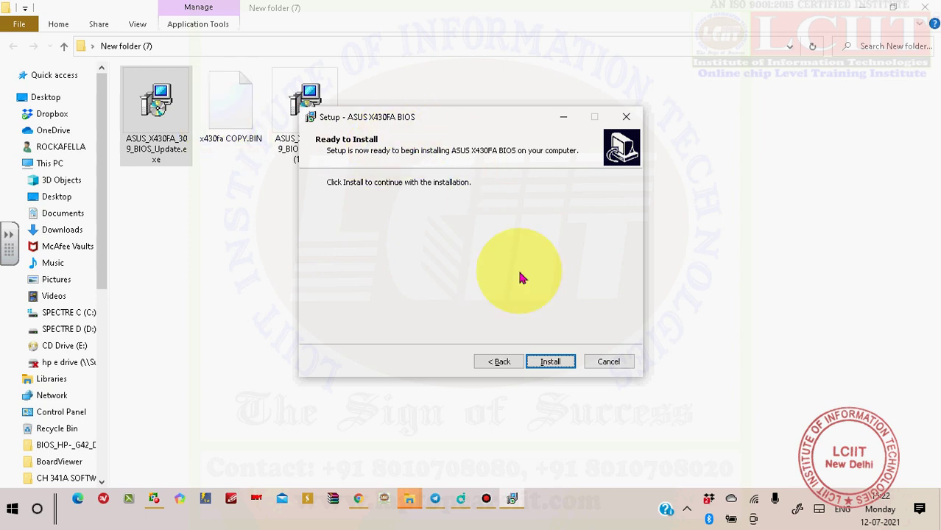
{"action": "left_click", "coordinate": [549, 365]}
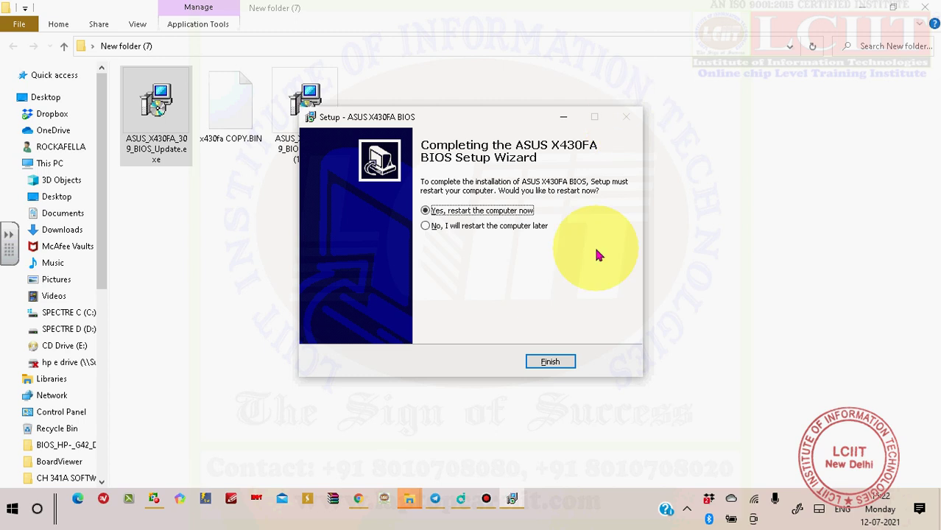
Finish the ASUS X430FA BIOS setup wizard, choosing to restart the computer later
{"action": "left_click", "coordinate": [433, 226]}
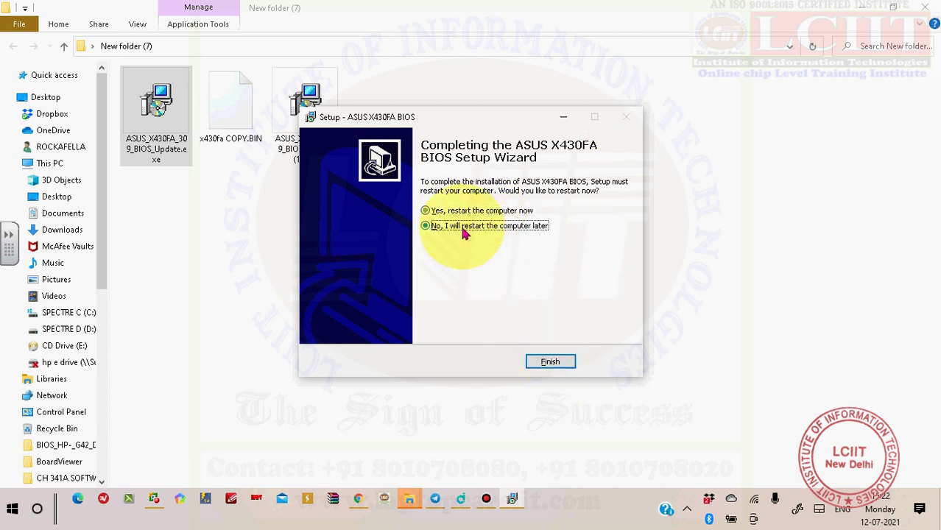
{"action": "left_click", "coordinate": [564, 368]}
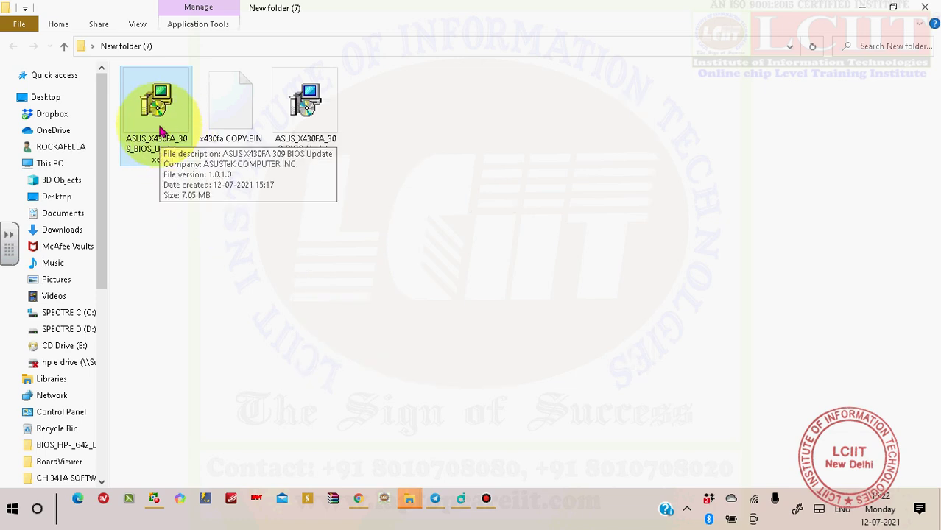
Run ASUS_X430FA_309_BIOS_Update.exe again, accept the license agreement, install, and finish with the restart postponed
{"action": "double_click", "coordinate": [163, 131]}
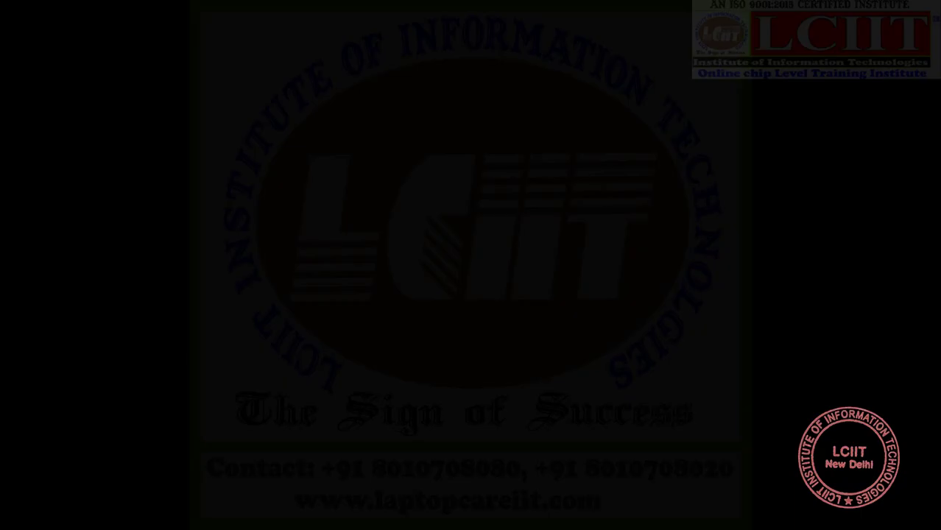
{"action": "left_click", "coordinate": [426, 353]}
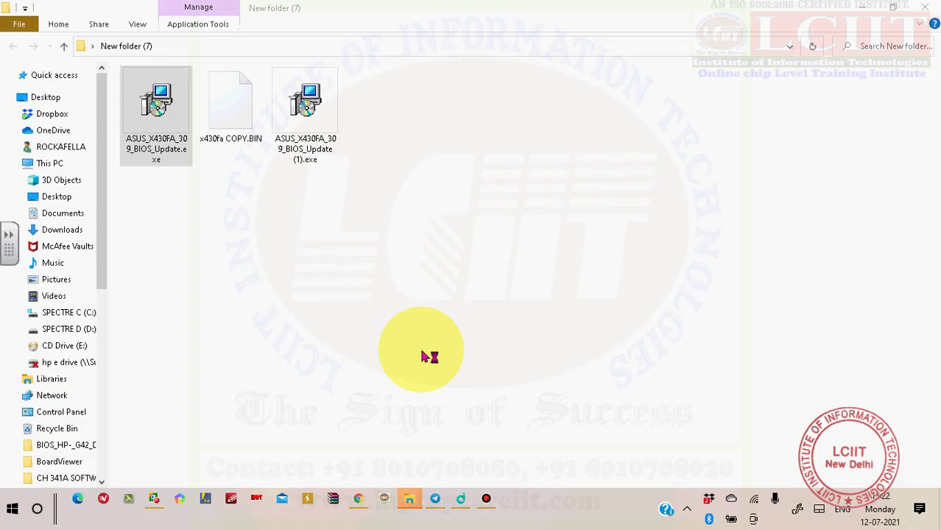
{"action": "left_click", "coordinate": [546, 363]}
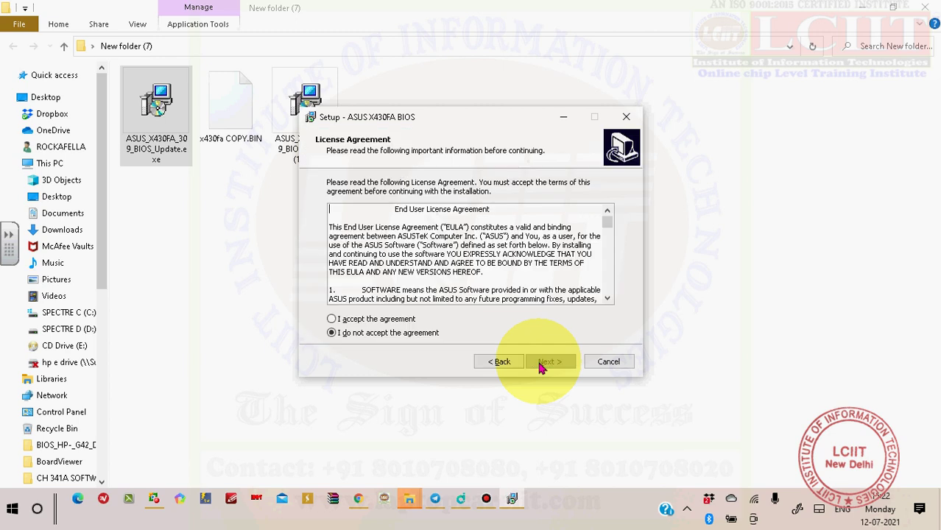
{"action": "left_click", "coordinate": [377, 319]}
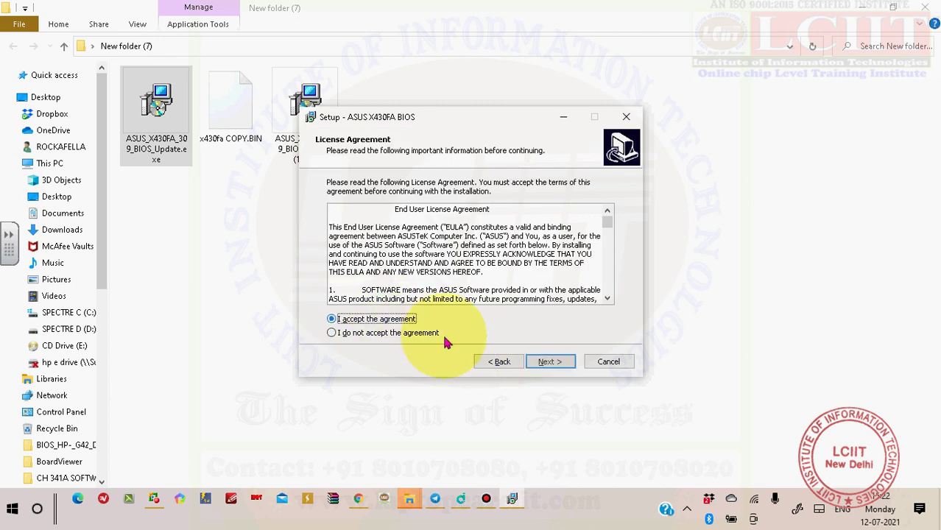
{"action": "left_click", "coordinate": [549, 364]}
{"action": "left_click", "coordinate": [549, 365]}
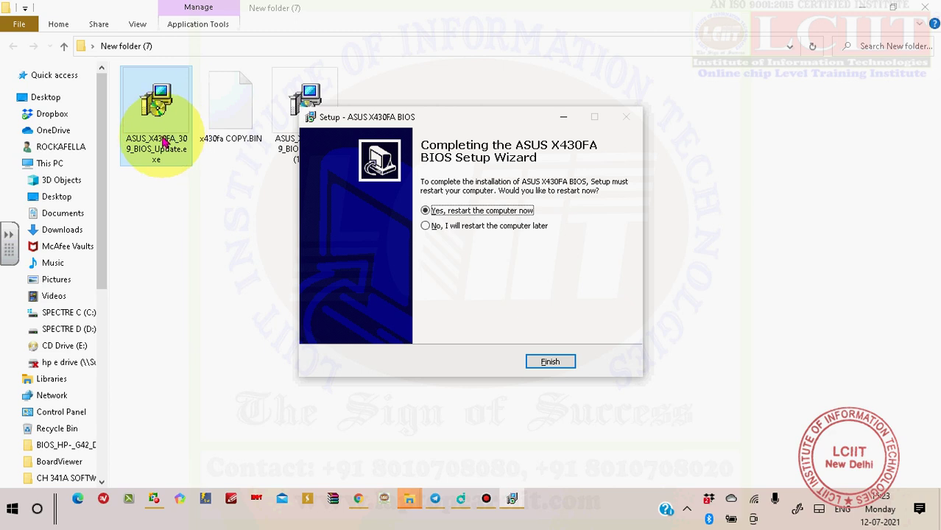
{"action": "left_click", "coordinate": [457, 227]}
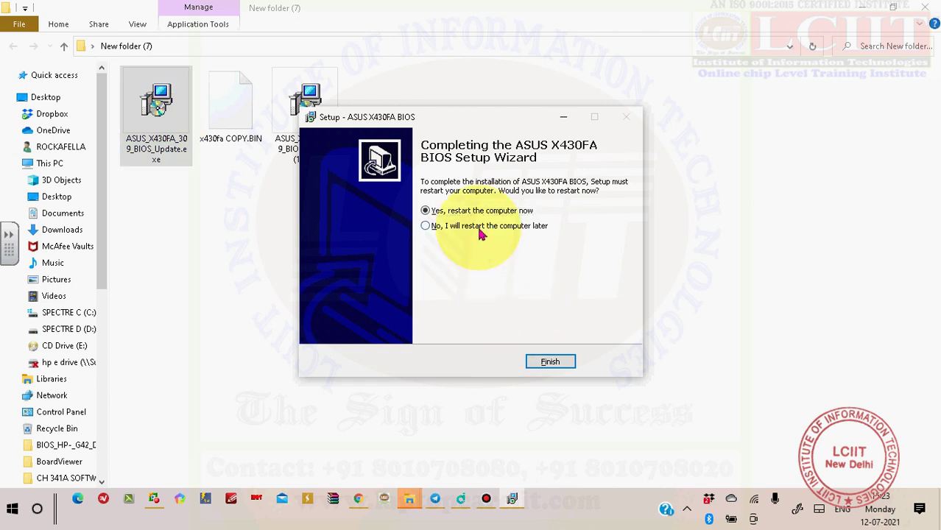
{"action": "left_click", "coordinate": [551, 362]}
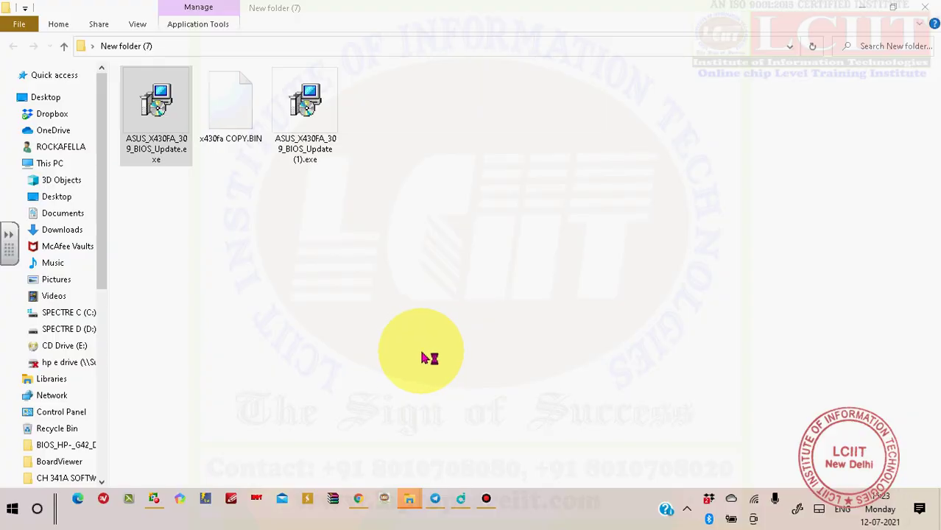
Go through the relaunched ASUS X430FA BIOS setup wizard, accepting the license agreement, and install it
{"action": "left_click", "coordinate": [545, 363]}
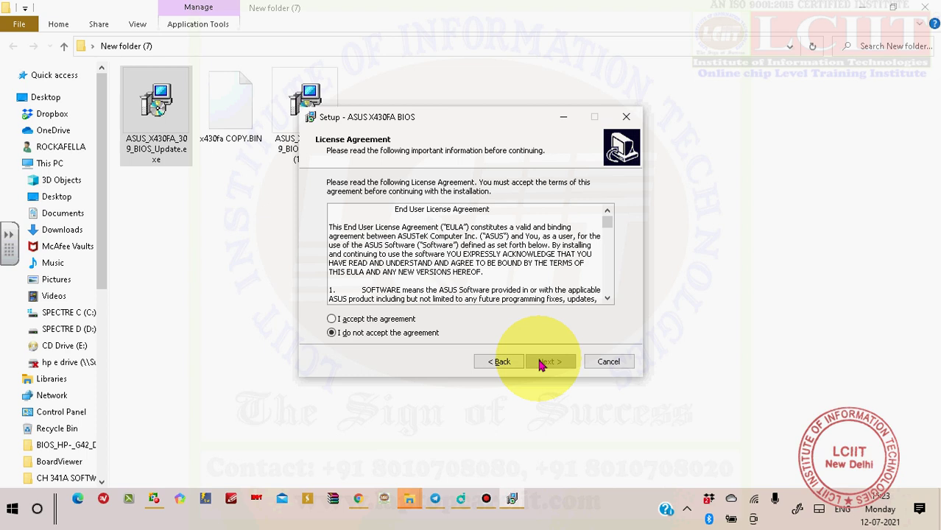
{"action": "left_click", "coordinate": [370, 321]}
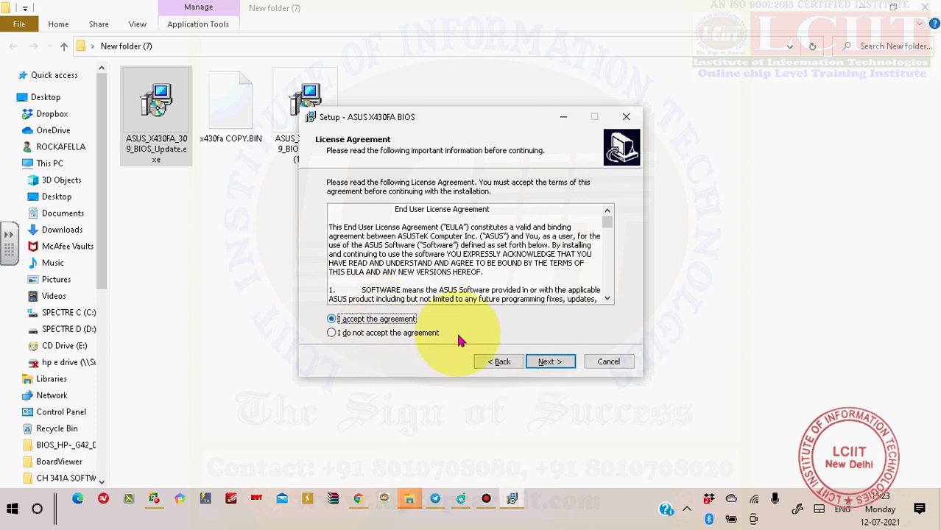
{"action": "left_click", "coordinate": [543, 363]}
{"action": "left_click", "coordinate": [550, 362]}
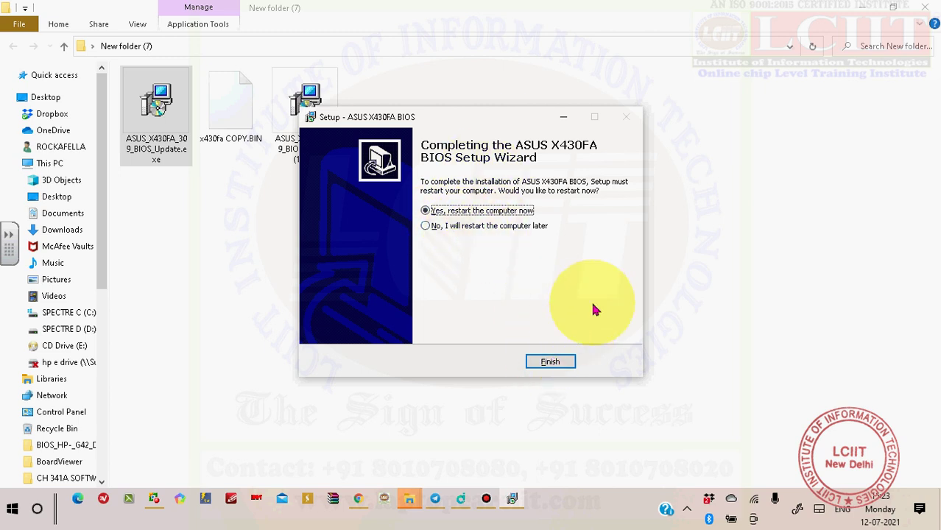
Examine the DRIVERS folder on the SPECTRE C (C:) drive, and finish the setup wizard with the computer restart postponed
{"action": "left_click", "coordinate": [65, 313]}
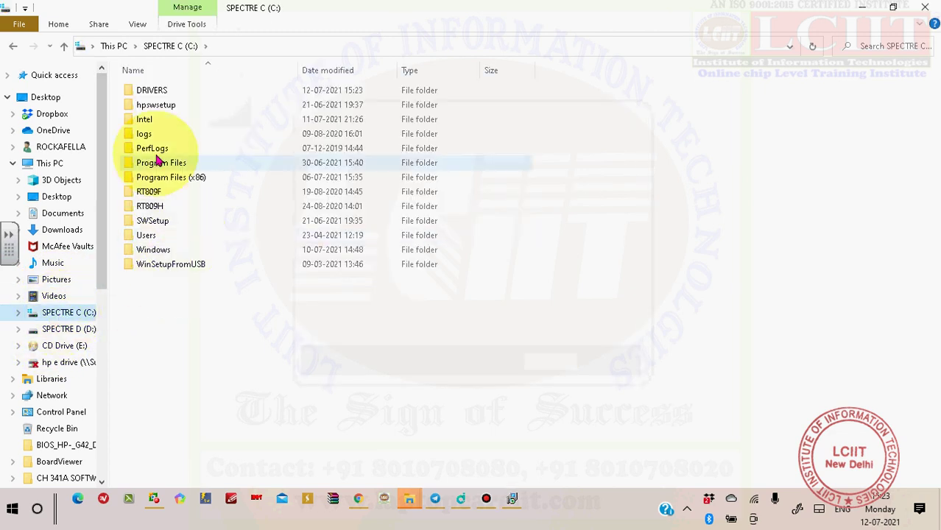
{"action": "double_click", "coordinate": [161, 98]}
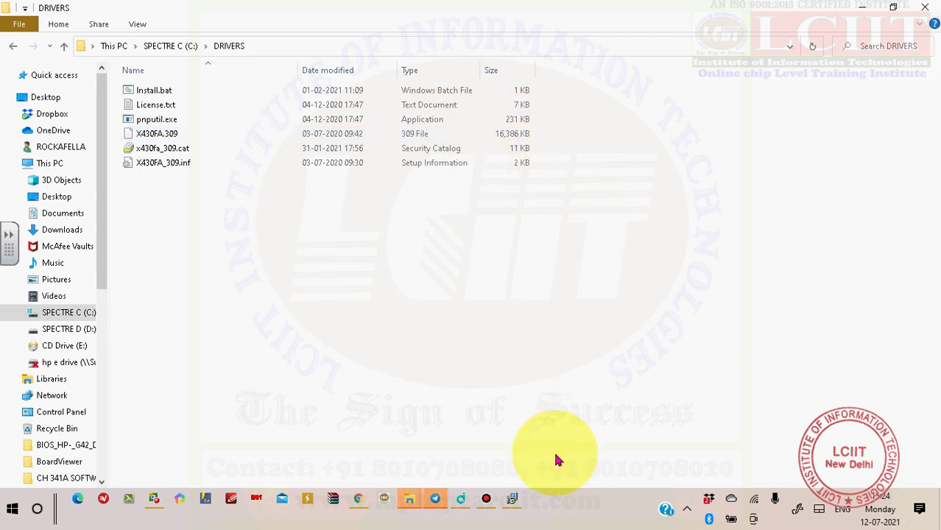
{"action": "left_click", "coordinate": [516, 499]}
{"action": "left_click", "coordinate": [489, 226]}
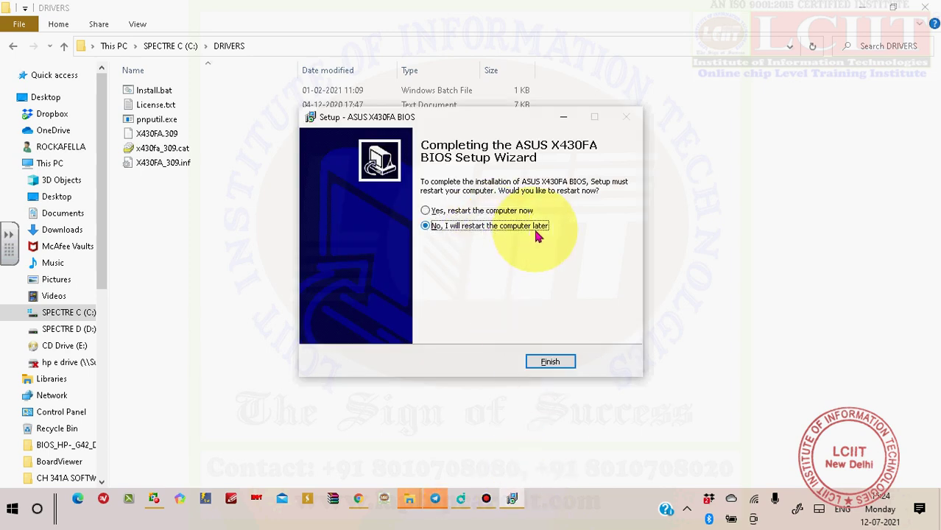
{"action": "left_click", "coordinate": [565, 363]}
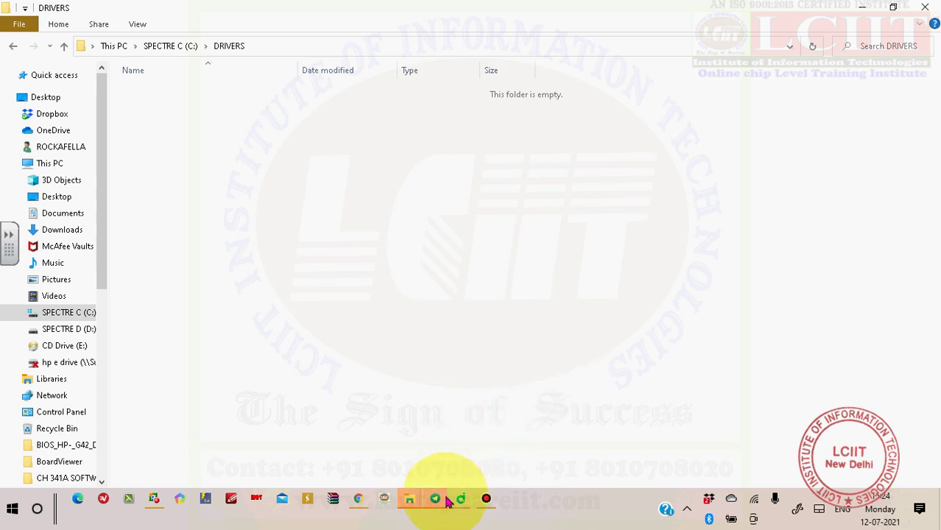
Bring up New folder (7), run ASUS_X430FA_309_BIOS_Update.exe and accept the license agreement to reach the Ready to Install page
{"action": "mouse_move", "coordinate": [416, 510]}
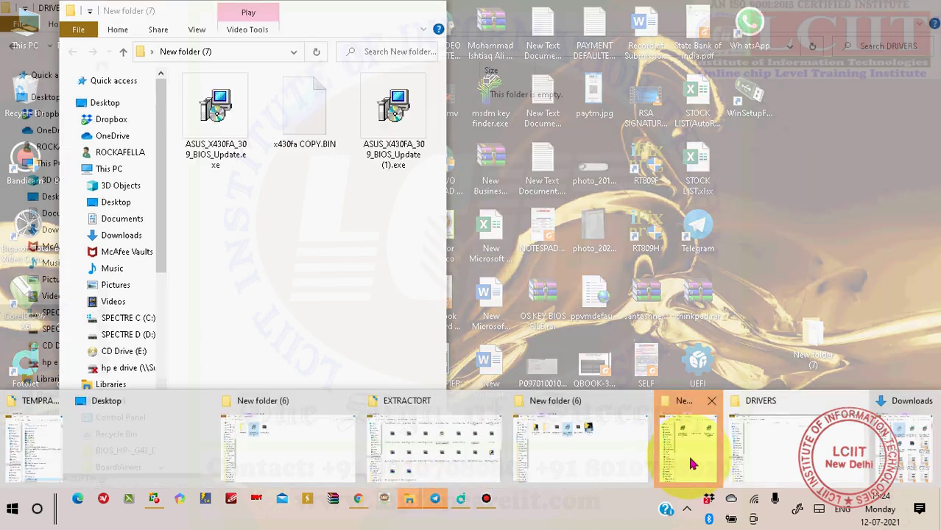
{"action": "left_click", "coordinate": [685, 451]}
{"action": "left_click", "coordinate": [248, 145]}
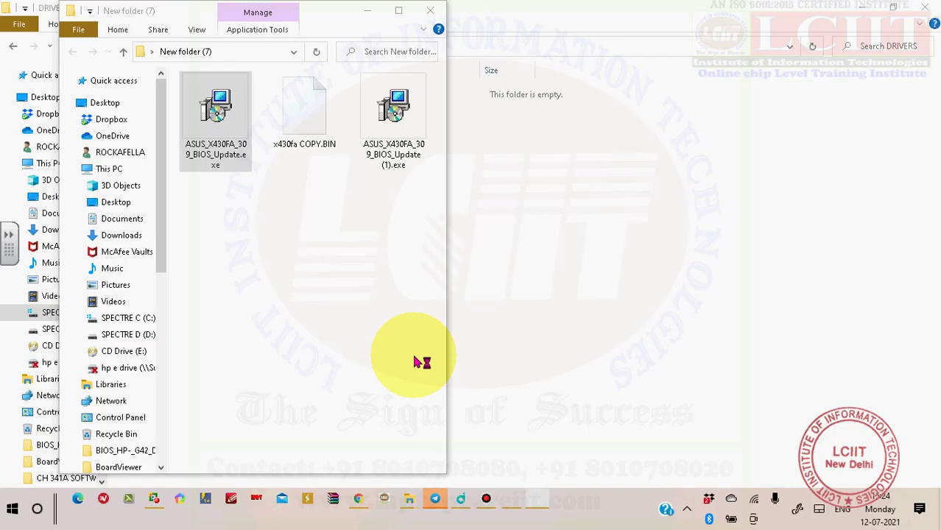
{"action": "left_click", "coordinate": [550, 362]}
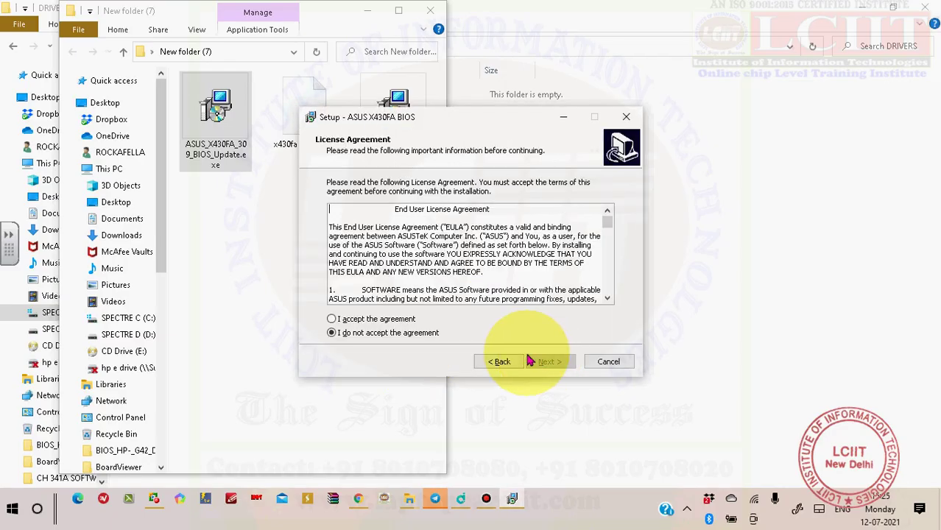
{"action": "left_click", "coordinate": [376, 319]}
{"action": "left_click", "coordinate": [544, 361]}
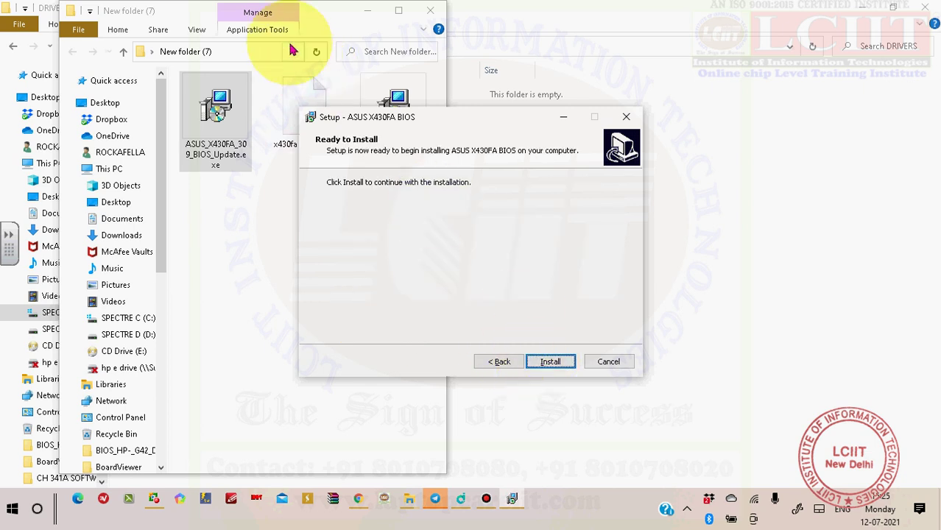
Move the New folder (7) and setup windows aside to uncover the DRIVERS folder, and install the ASUS X430FA BIOS
{"action": "left_click_drag", "start_coordinate": [317, 22], "coordinate": [730, 68]}
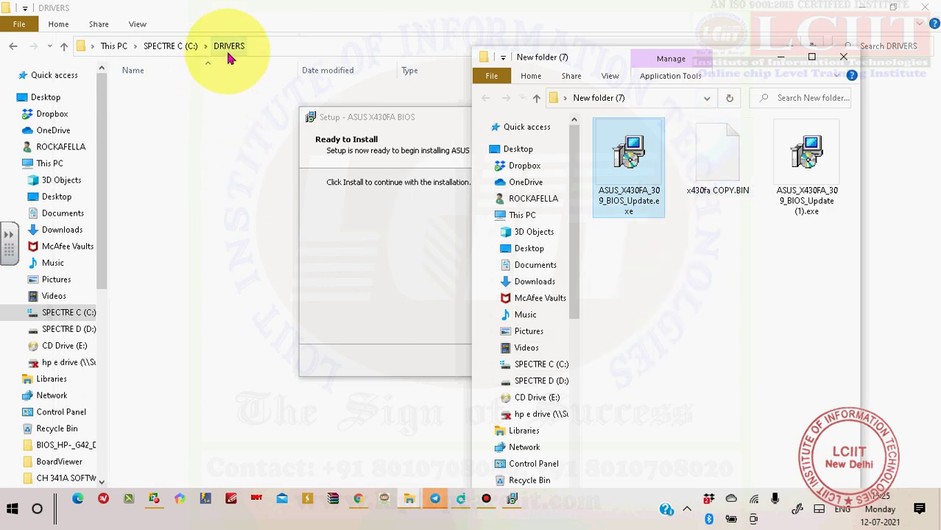
{"action": "left_click_drag", "start_coordinate": [731, 58], "coordinate": [739, 25]}
{"action": "left_click", "coordinate": [512, 499]}
{"action": "left_click_drag", "start_coordinate": [504, 124], "coordinate": [688, 109]}
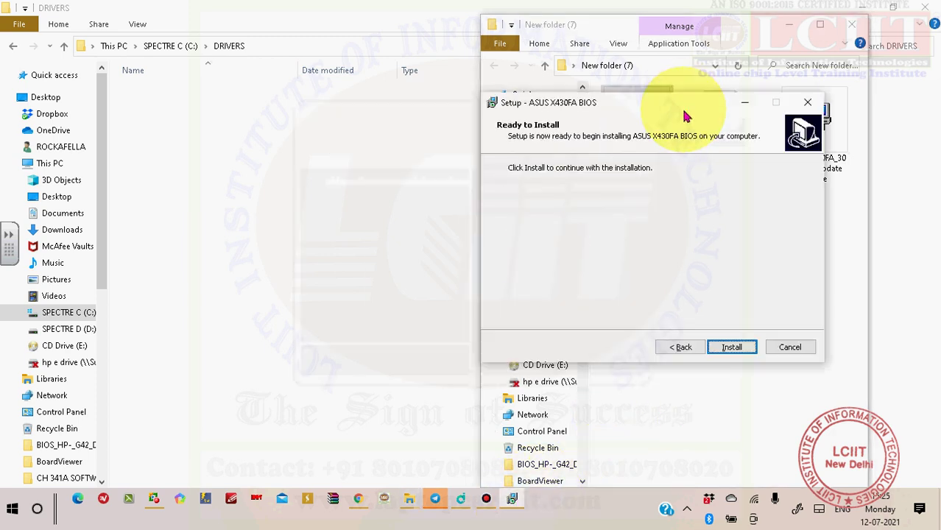
{"action": "left_click", "coordinate": [732, 348]}
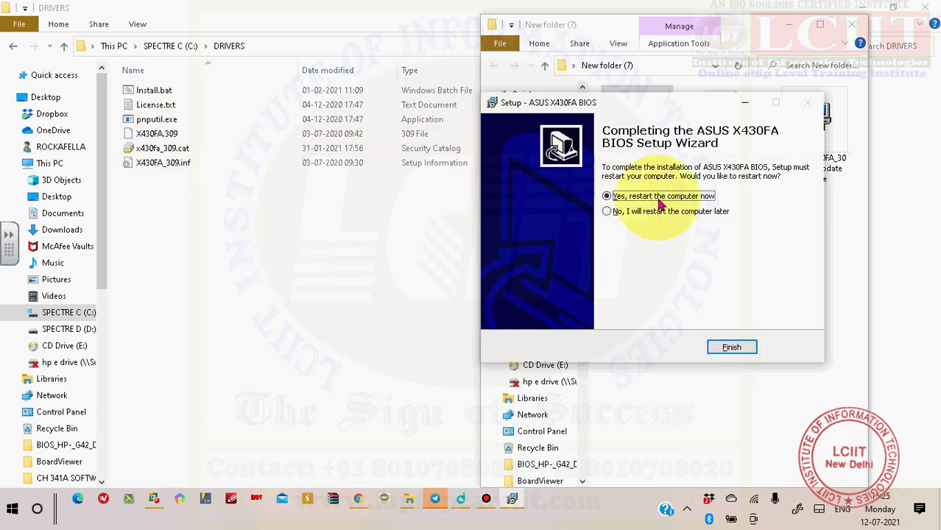
Copy X430FA.309 from the DRIVERS folder into New folder (7)
{"action": "left_click", "coordinate": [156, 135]}
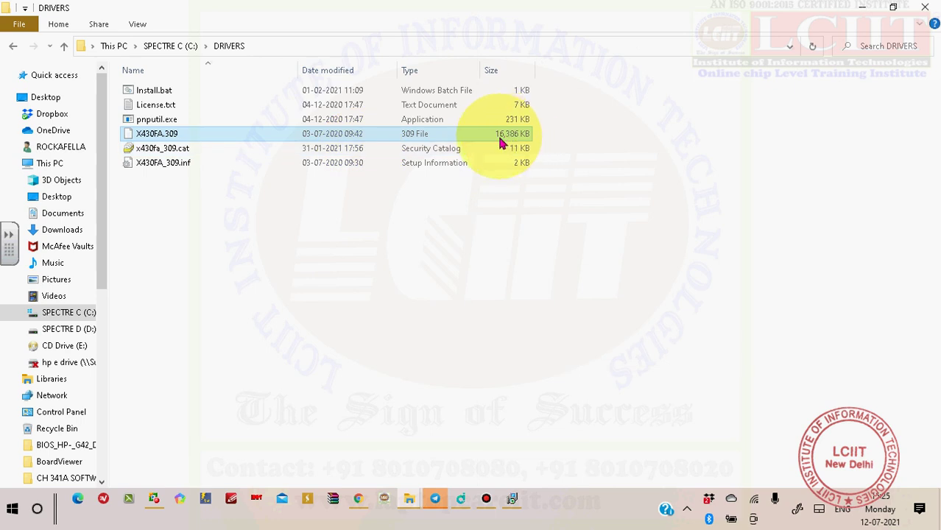
{"action": "right_click", "coordinate": [160, 137]}
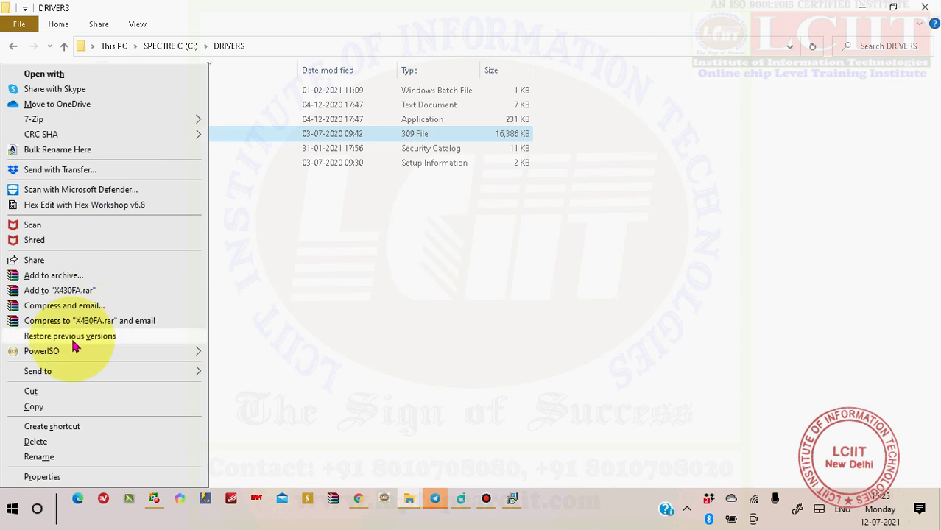
{"action": "left_click", "coordinate": [59, 407]}
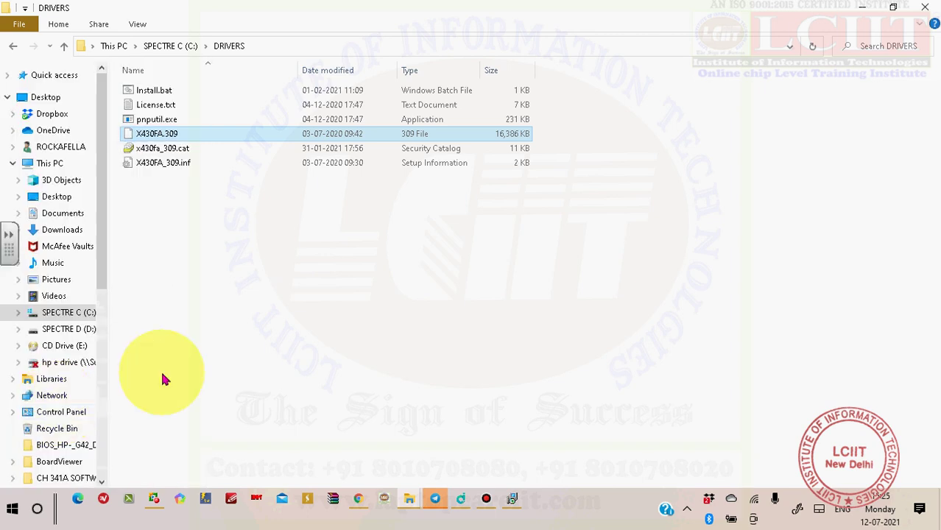
{"action": "left_click", "coordinate": [862, 7]}
{"action": "left_click", "coordinate": [607, 211]}
{"action": "left_click", "coordinate": [731, 347]}
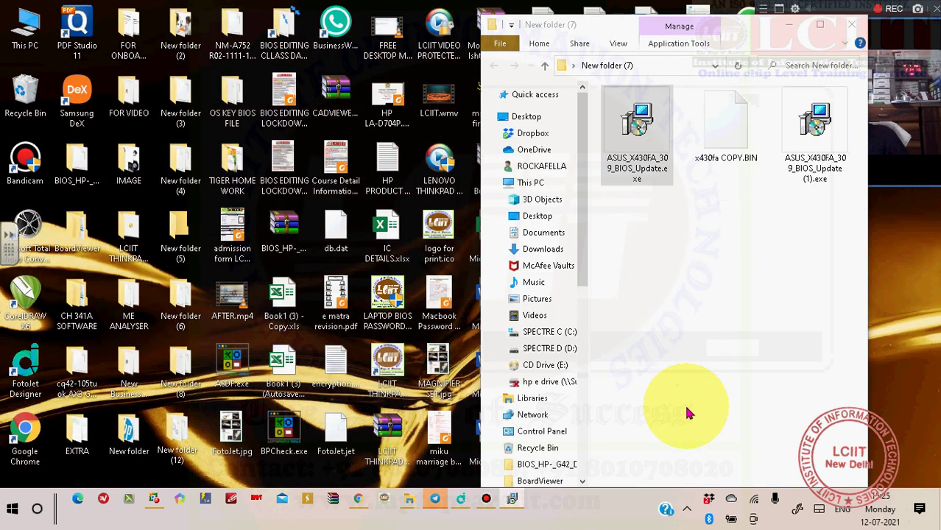
{"action": "right_click", "coordinate": [684, 404]}
{"action": "left_click", "coordinate": [560, 254]}
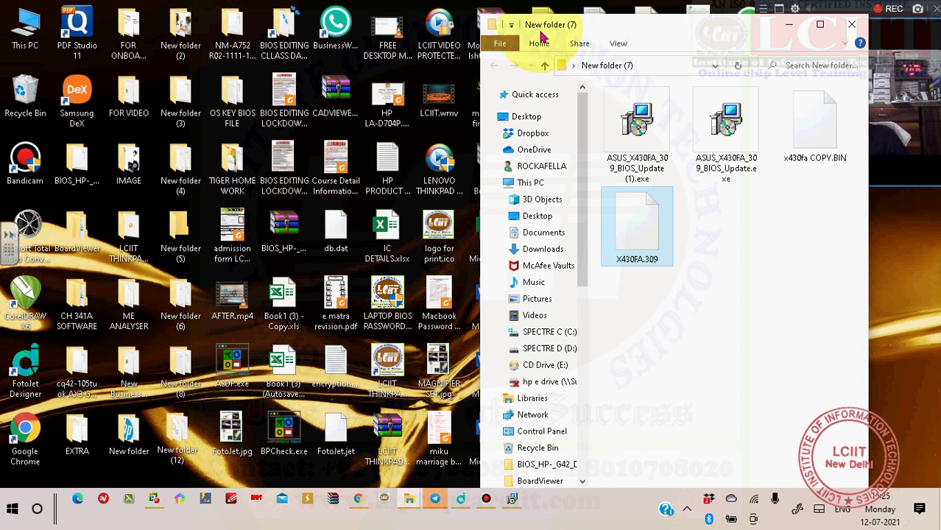
Move the New folder (7) window off the setup wizard, and finish the wizard with the option to restart the computer later
{"action": "left_click_drag", "start_coordinate": [668, 25], "coordinate": [500, 14]}
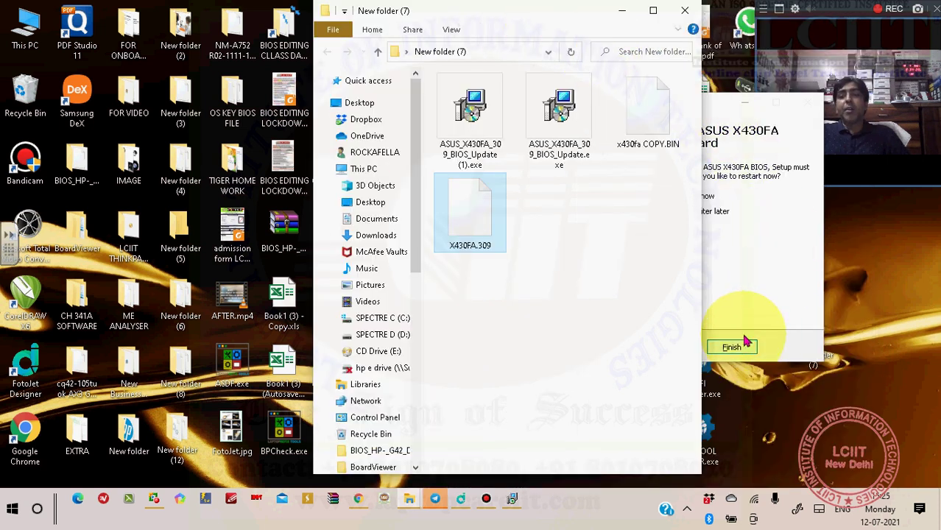
{"action": "left_click", "coordinate": [744, 308]}
{"action": "left_click", "coordinate": [674, 212]}
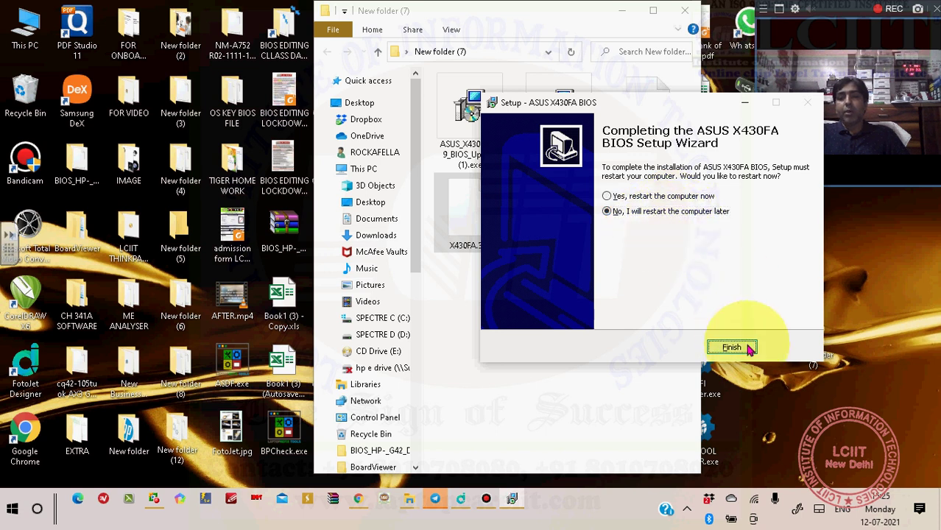
{"action": "left_click", "coordinate": [745, 349]}
{"action": "left_click", "coordinate": [619, 300]}
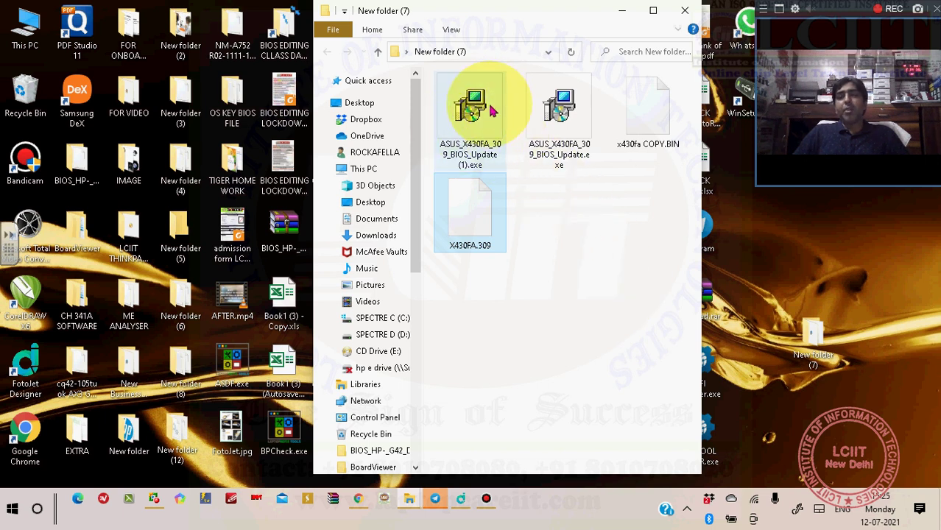
Switch to Chrome and examine the BIOS section for ASUS EZ Flash Utility on the X430FA support page
{"action": "mouse_move", "coordinate": [492, 112]}
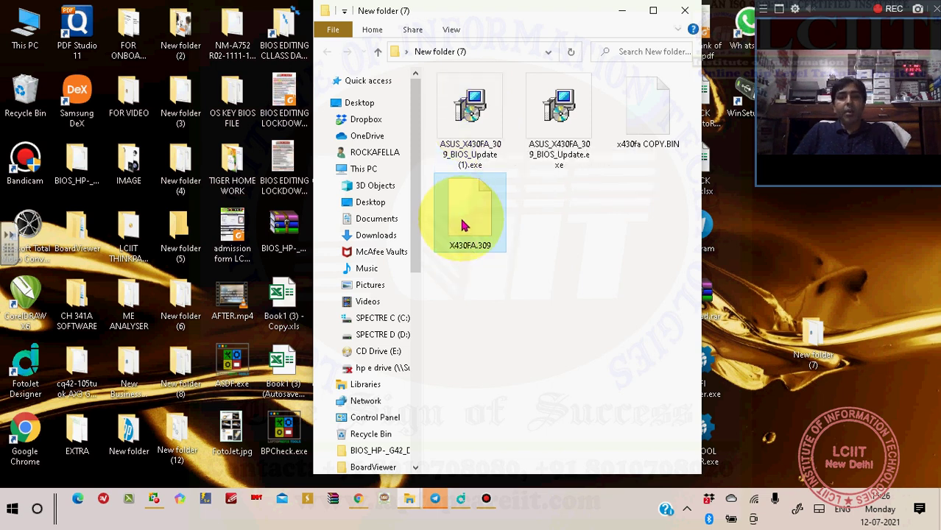
{"action": "left_click", "coordinate": [360, 501]}
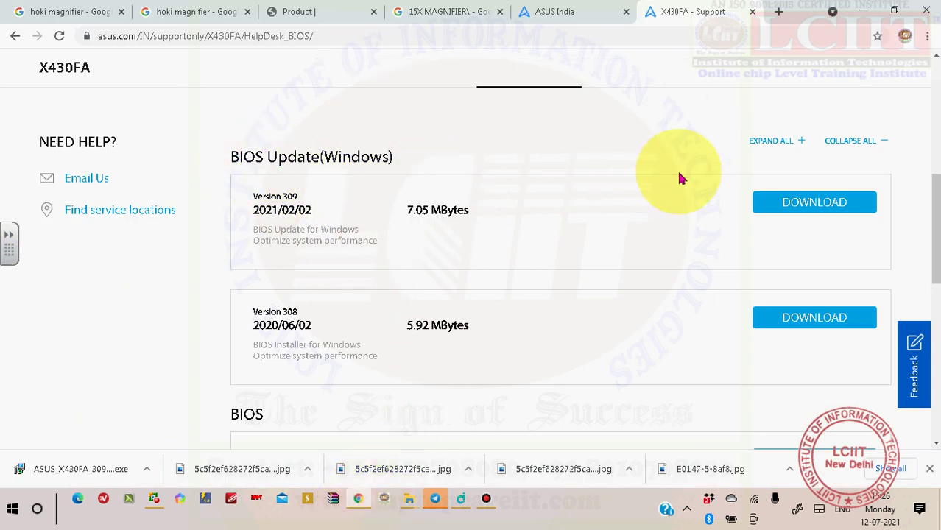
{"action": "scroll", "coordinate": [289, 187], "scroll_direction": "down", "scroll_amount": 2}
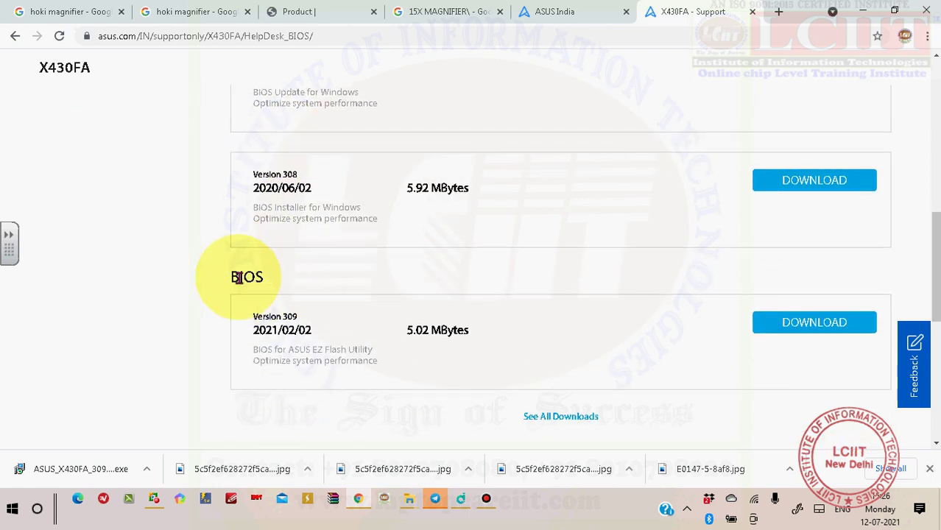
{"action": "left_click_drag", "start_coordinate": [231, 286], "coordinate": [263, 278]}
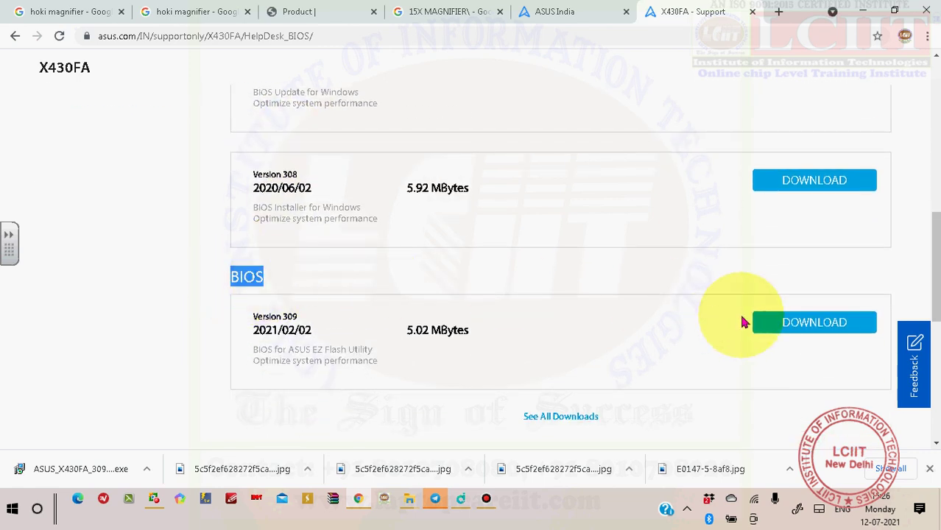
Download the version 309 BIOS for ASUS EZ Flash Utility and show the downloaded zip in its folder
{"action": "left_click", "coordinate": [798, 327]}
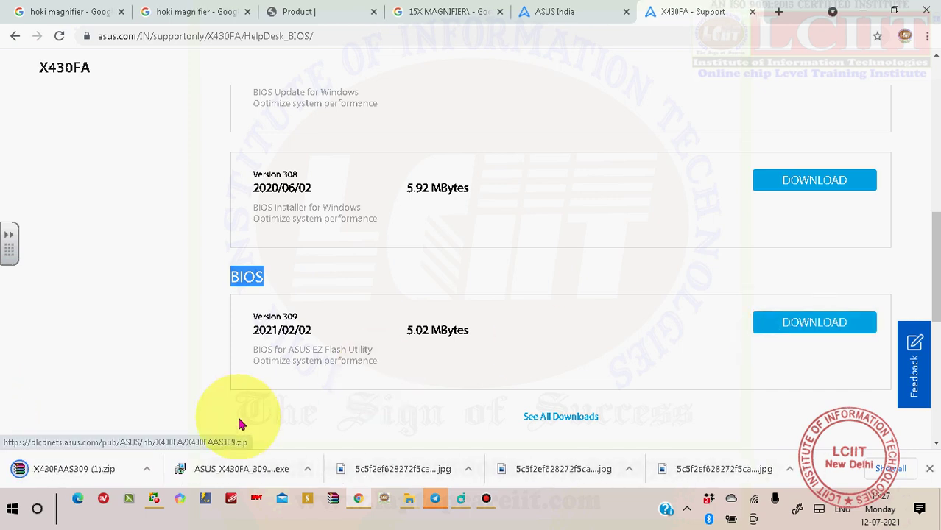
{"action": "left_click", "coordinate": [147, 469]}
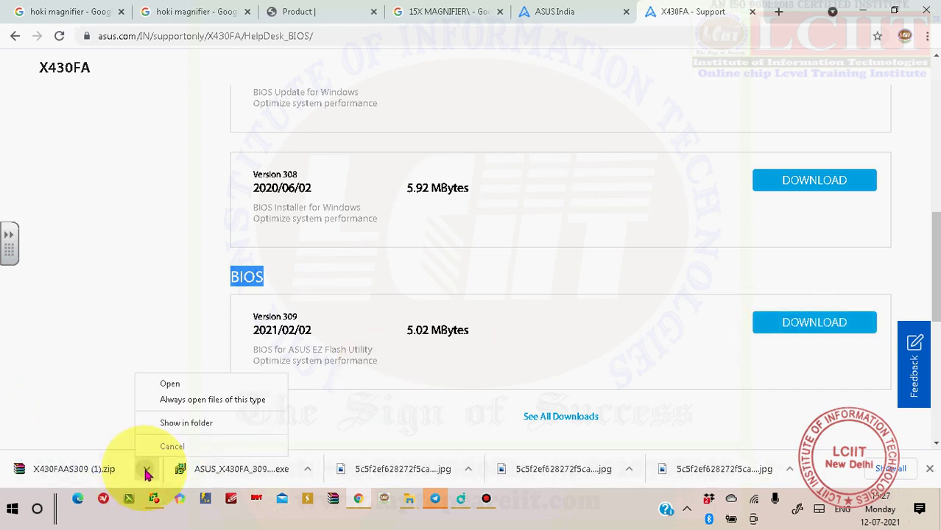
{"action": "left_click", "coordinate": [166, 423]}
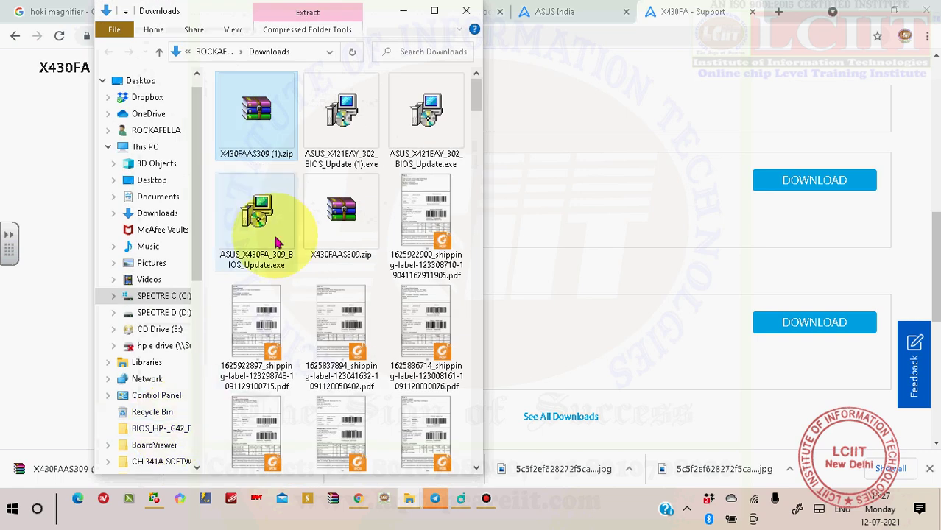
Move X430FAAS309 (1).zip from the Downloads folder into New folder (7)
{"action": "right_click", "coordinate": [272, 109]}
{"action": "left_click", "coordinate": [109, 421]}
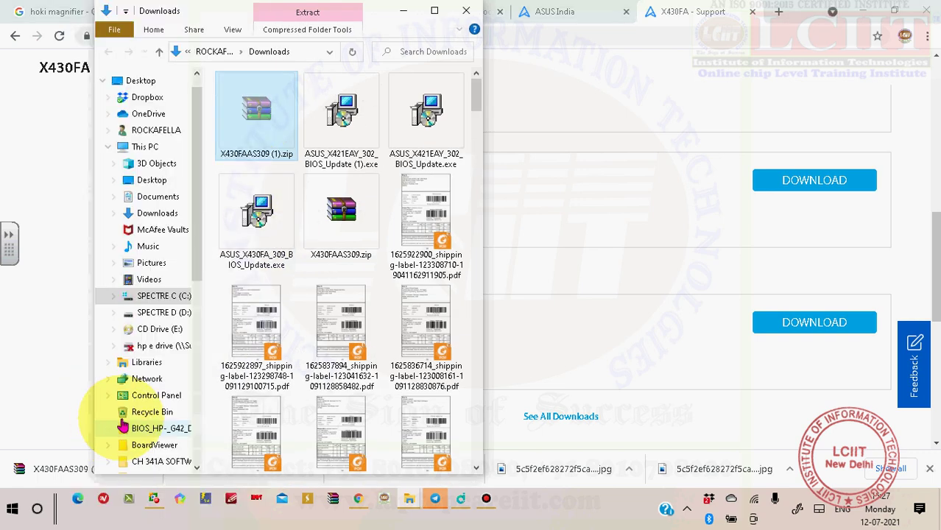
{"action": "left_click", "coordinate": [403, 11]}
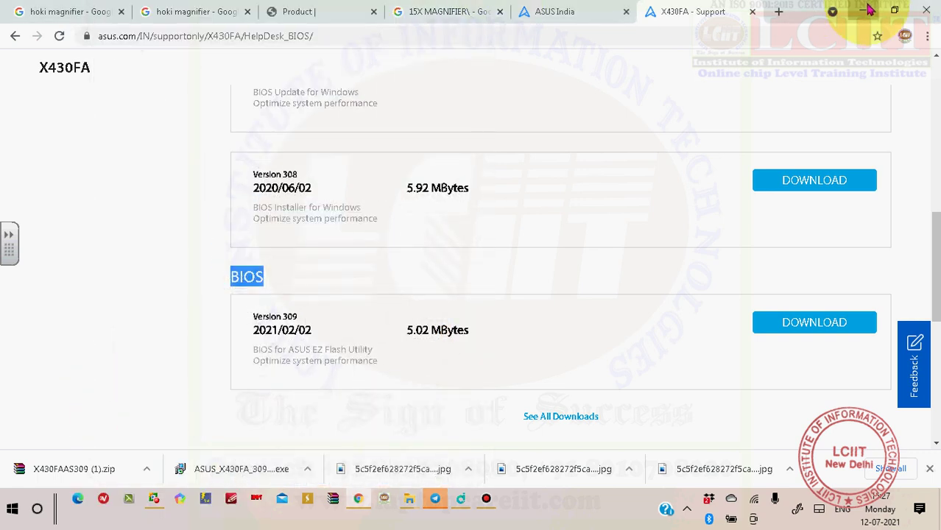
{"action": "left_click", "coordinate": [862, 10]}
{"action": "left_click", "coordinate": [653, 11]}
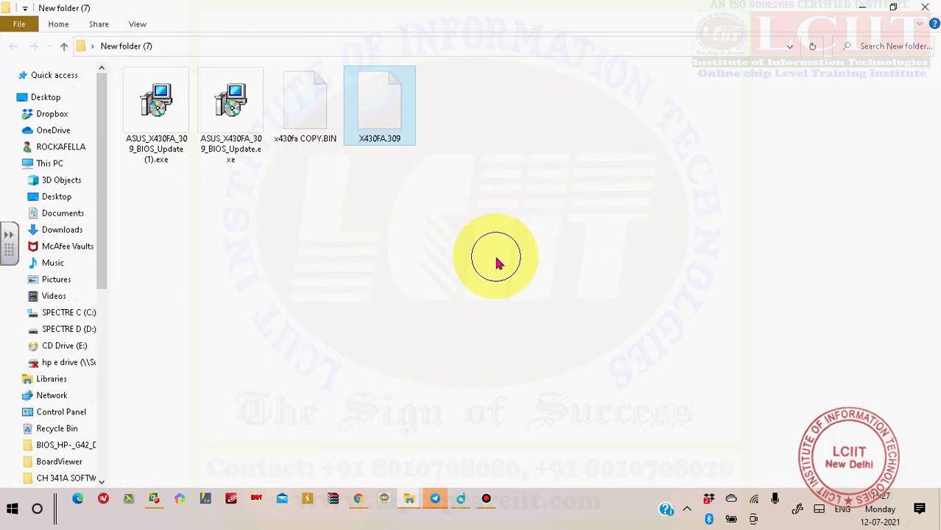
{"action": "right_click", "coordinate": [497, 258]}
{"action": "left_click", "coordinate": [368, 104]}
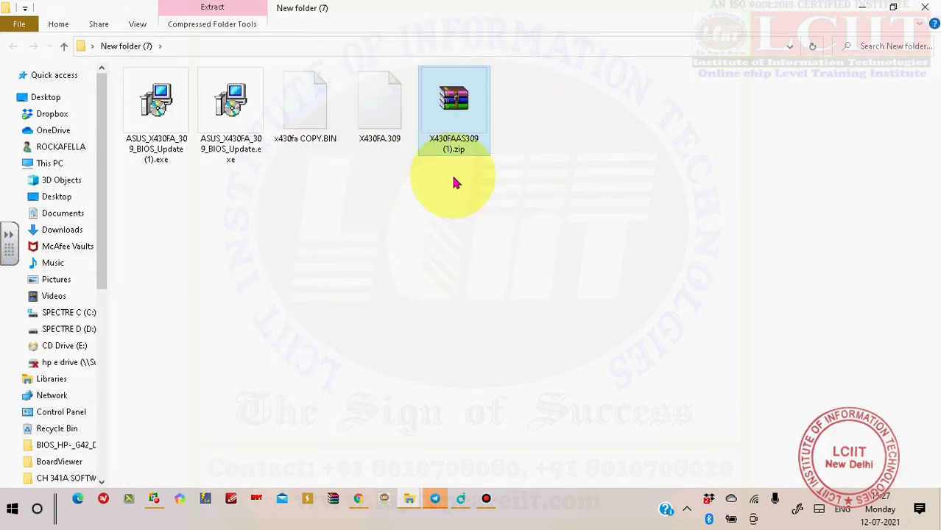
Extract X430FAAS309 (1).zip into its own subfolder and open that subfolder
{"action": "right_click", "coordinate": [454, 102]}
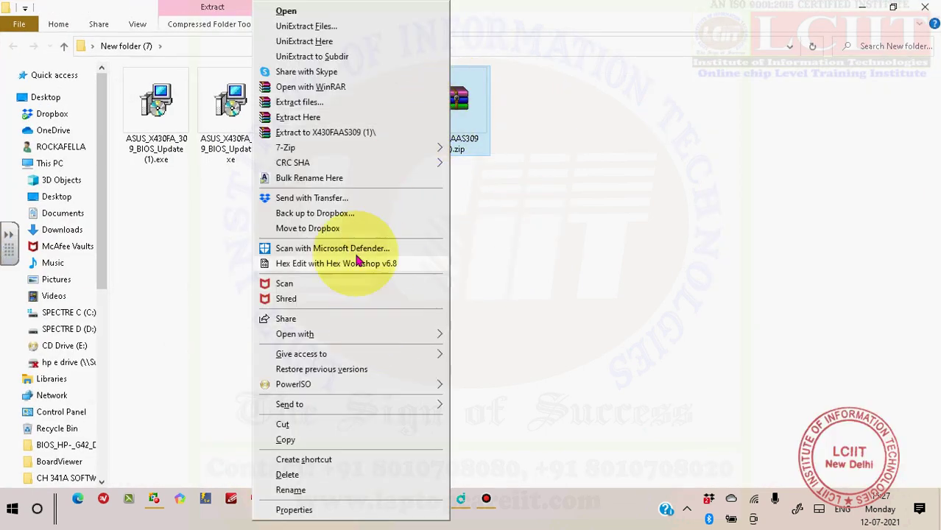
{"action": "left_click", "coordinate": [310, 133]}
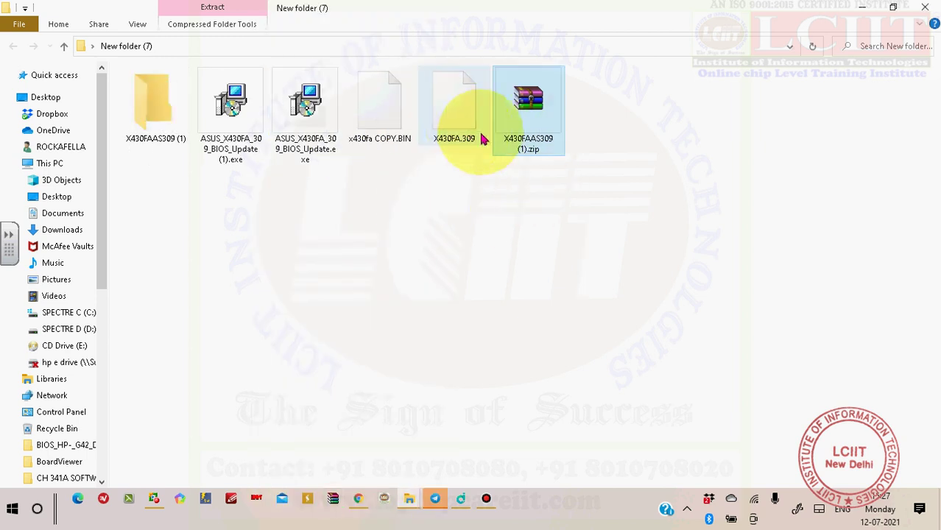
{"action": "double_click", "coordinate": [159, 103]}
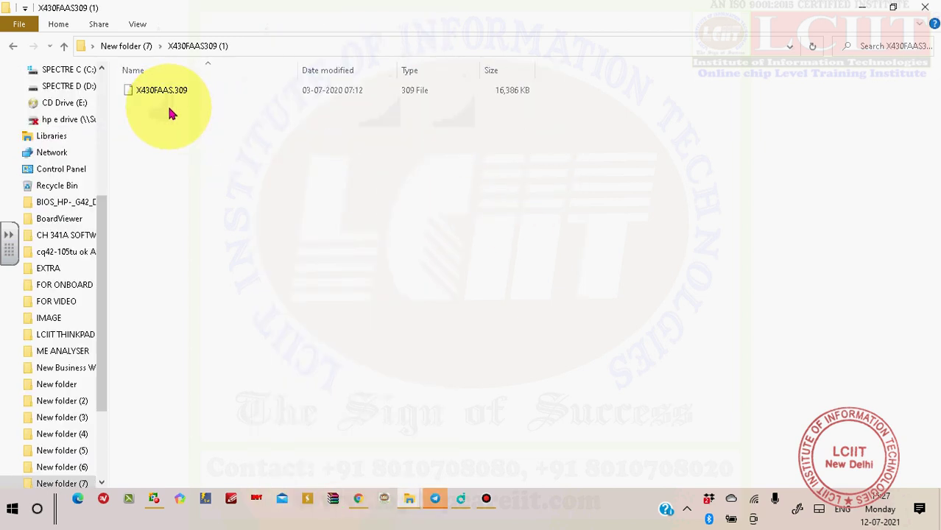
Restore the folder window to a smaller size, move it over the desktop, and rename X430FAAS.309 as AX430FAAS.309
{"action": "right_click", "coordinate": [171, 93]}
{"action": "left_click", "coordinate": [307, 156]}
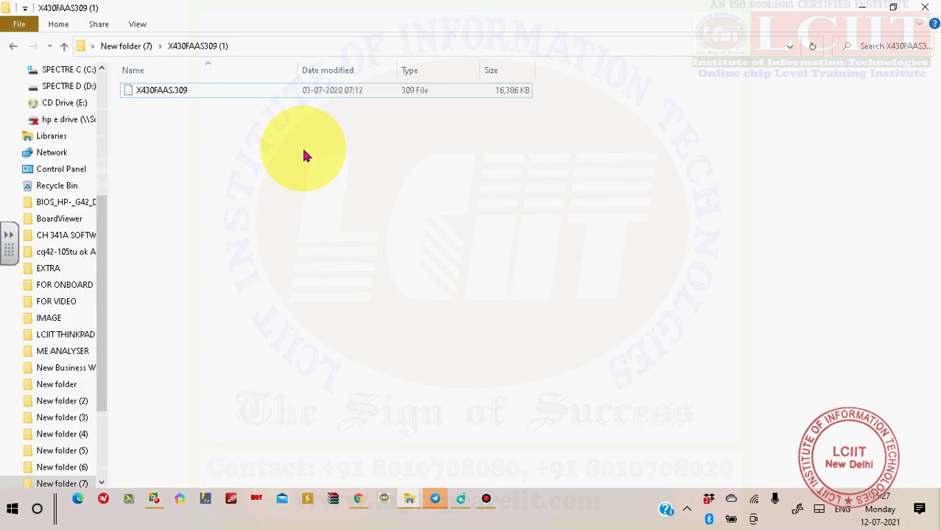
{"action": "left_click", "coordinate": [893, 8]}
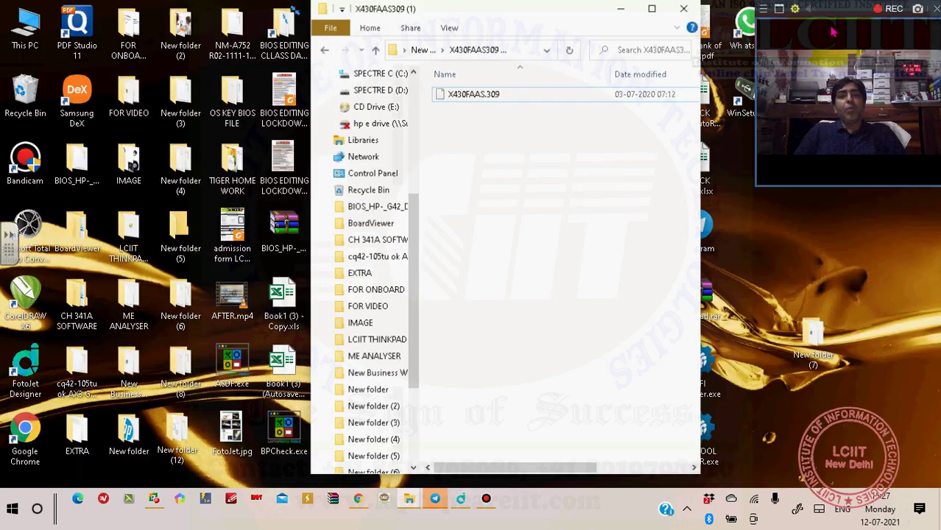
{"action": "left_click_drag", "start_coordinate": [525, 16], "coordinate": [568, 75]}
{"action": "right_click", "coordinate": [580, 167]}
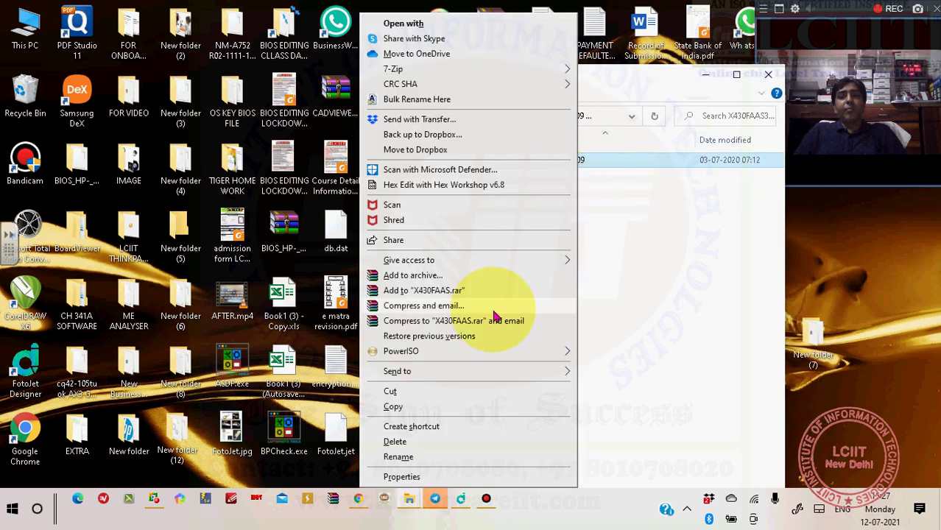
{"action": "left_click", "coordinate": [398, 458]}
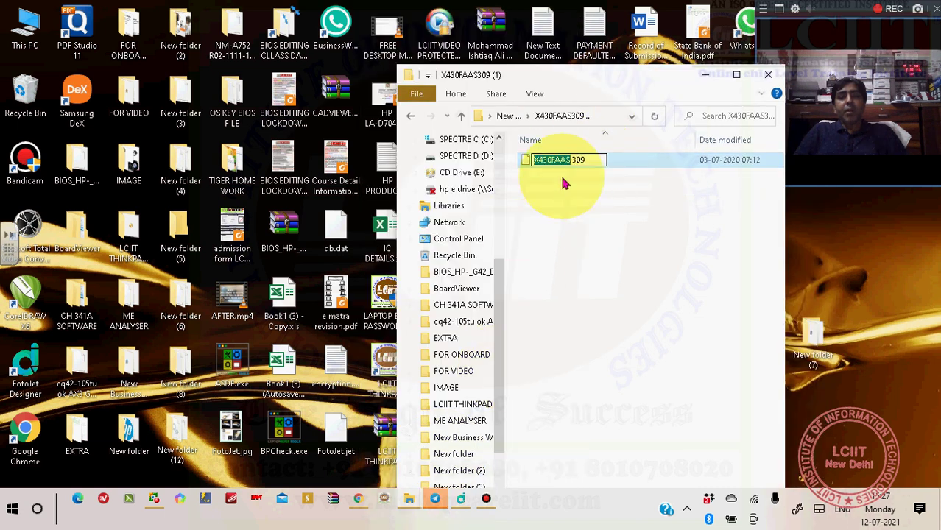
{"action": "left_click", "coordinate": [532, 160]}
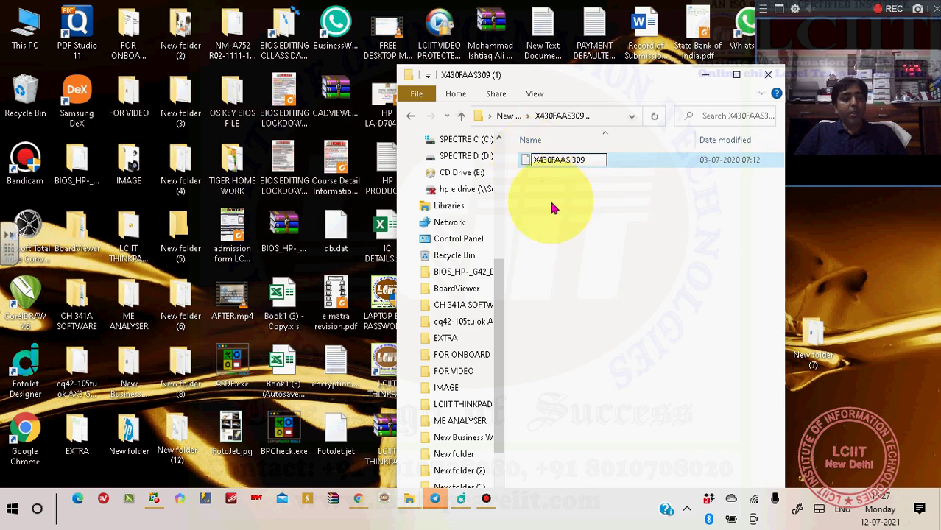
{"action": "type", "text": "A"}
{"action": "key", "text": "Return"}
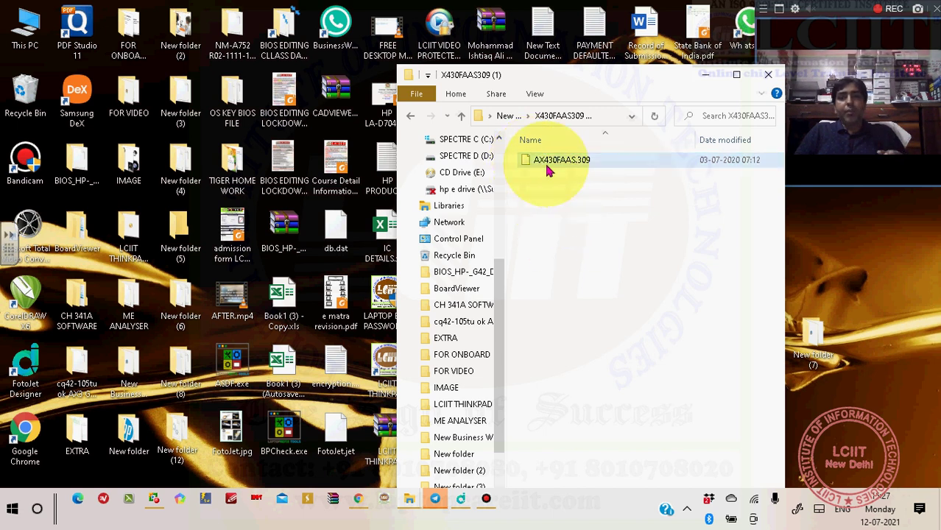
Copy AX430FAAS.309 from the extracted subfolder into New folder (7), with the window maximized
{"action": "right_click", "coordinate": [548, 163]}
{"action": "left_click", "coordinate": [357, 407]}
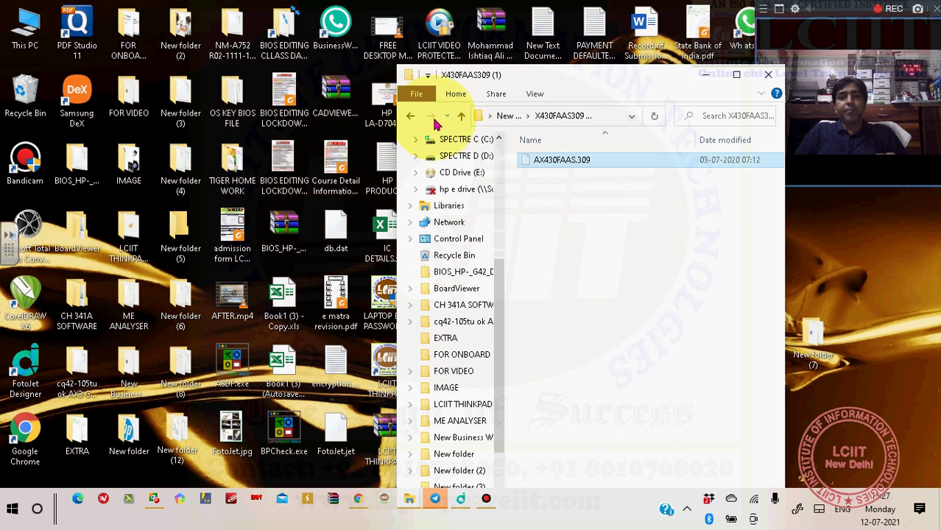
{"action": "left_click", "coordinate": [410, 115]}
{"action": "left_click", "coordinate": [737, 75]}
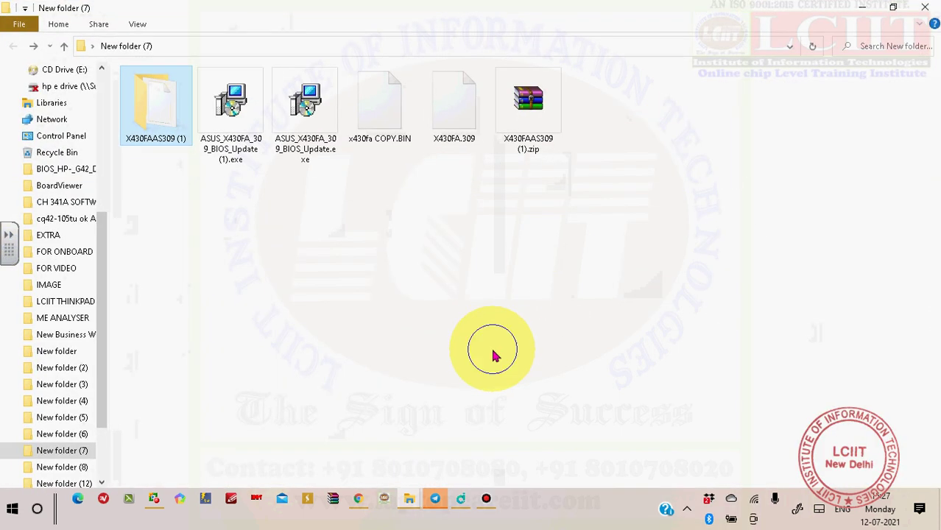
{"action": "right_click", "coordinate": [333, 105]}
{"action": "left_click", "coordinate": [368, 197]}
{"action": "left_click", "coordinate": [448, 306]}
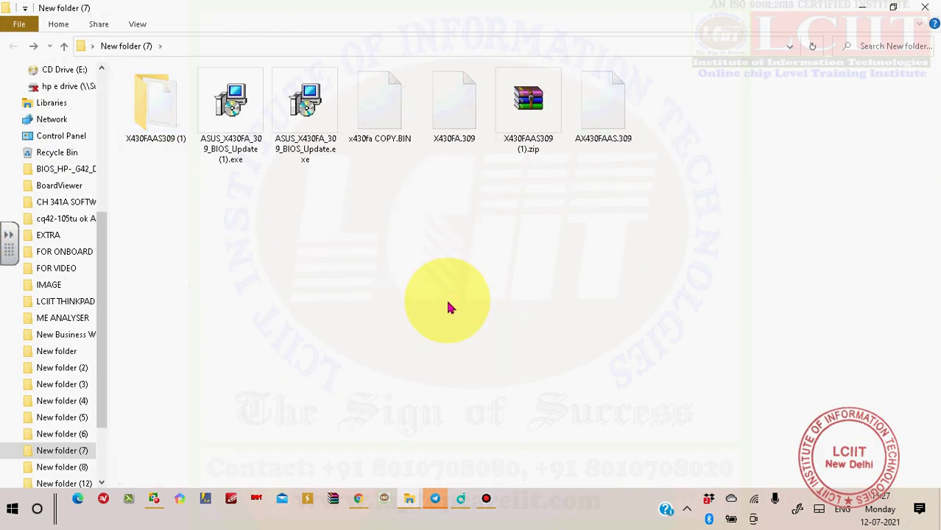
Check x430fa COPY.BIN and X430FA.309, switch to Chrome, and compare the BIOS Update(Windows) and BIOS download sections for the X430FA
{"action": "left_click", "coordinate": [393, 133]}
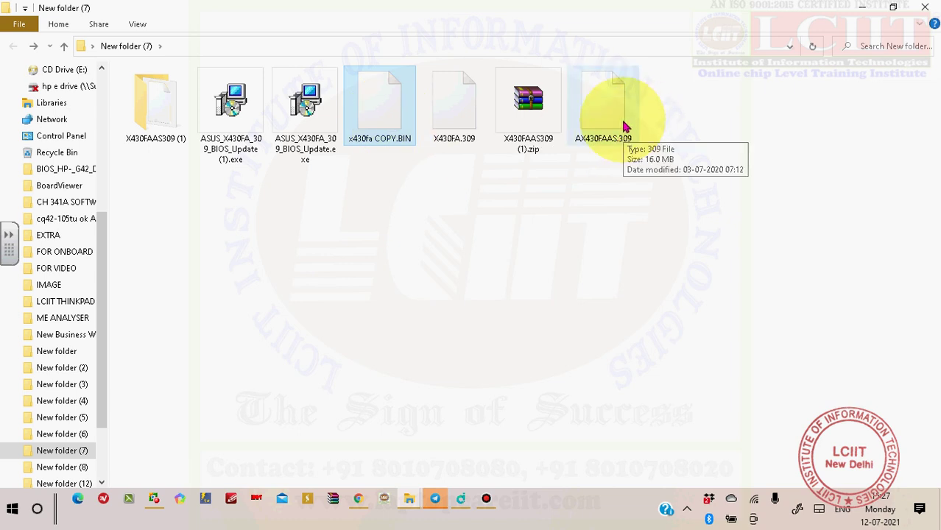
{"action": "left_click", "coordinate": [457, 121]}
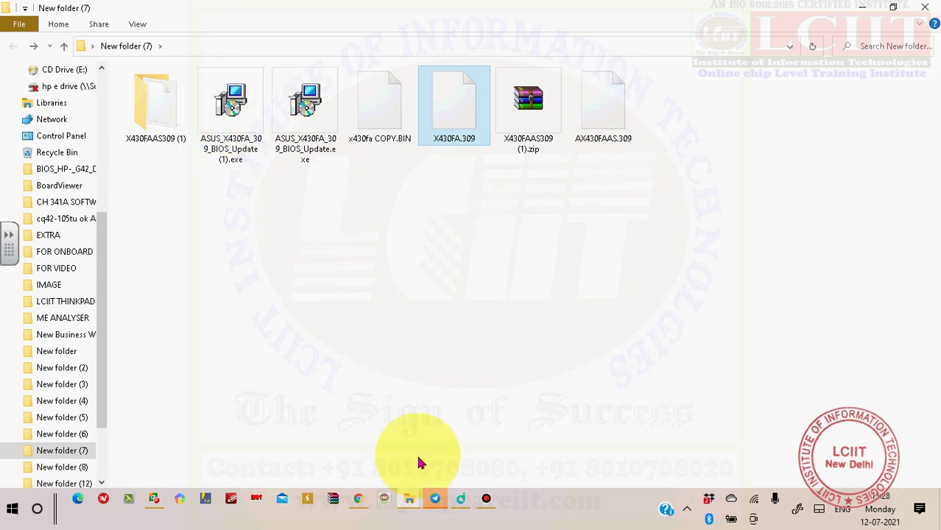
{"action": "left_click", "coordinate": [358, 499]}
{"action": "scroll", "coordinate": [367, 283], "scroll_direction": "up", "scroll_amount": 10}
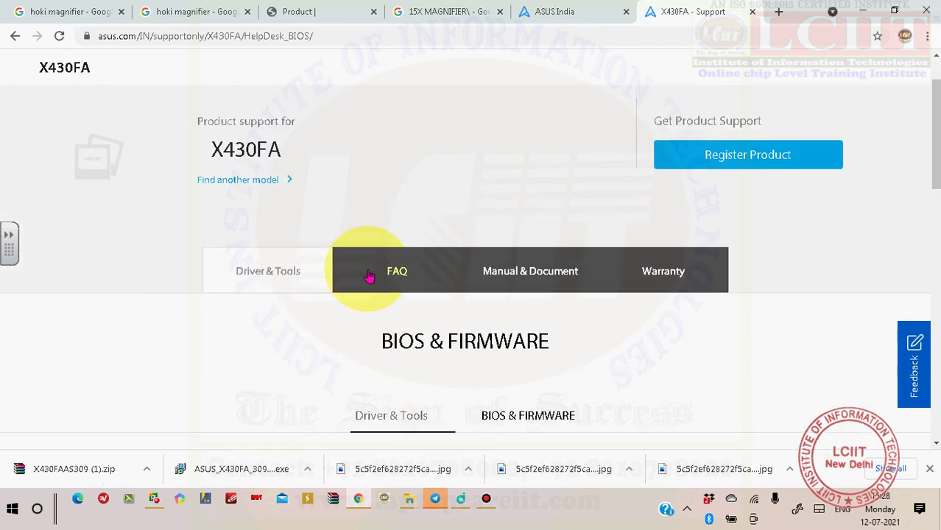
{"action": "scroll", "coordinate": [368, 277], "scroll_direction": "down", "scroll_amount": 3}
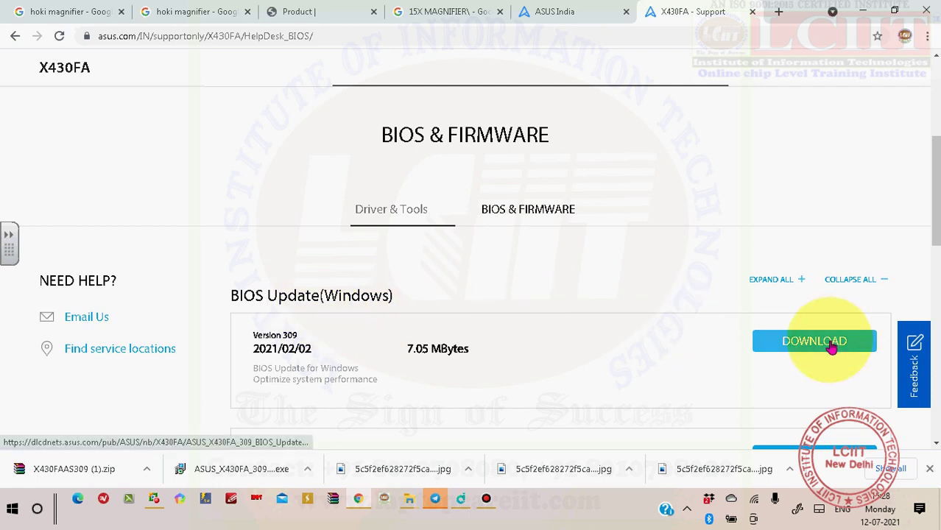
{"action": "scroll", "coordinate": [832, 346], "scroll_direction": "down", "scroll_amount": 3}
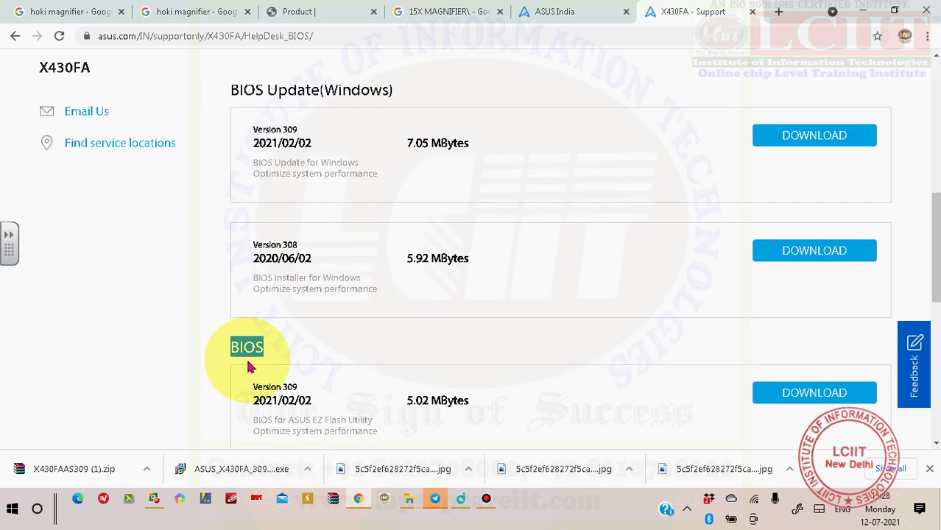
{"action": "left_click", "coordinate": [309, 358]}
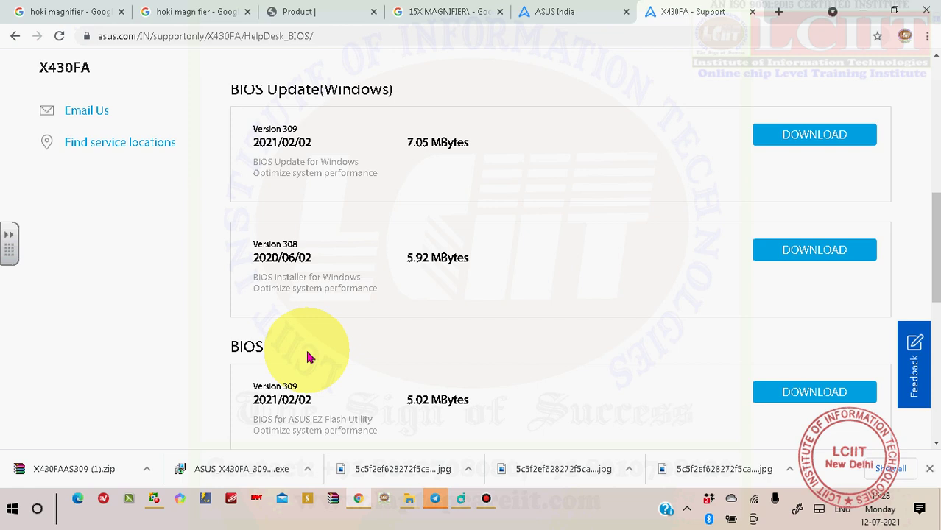
{"action": "scroll", "coordinate": [309, 357], "scroll_direction": "down", "scroll_amount": 1}
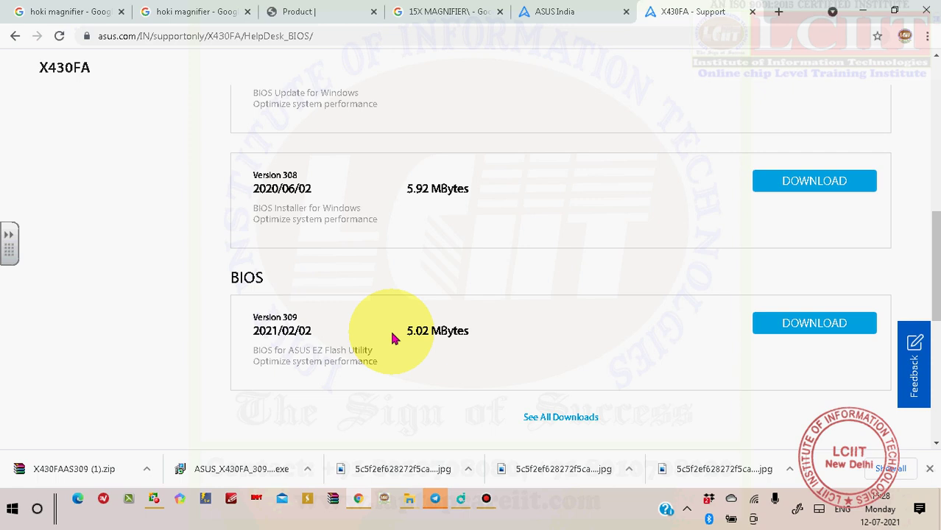
Show all downloads in the BIOS section and review the older BIOS versions
{"action": "left_click", "coordinate": [561, 417]}
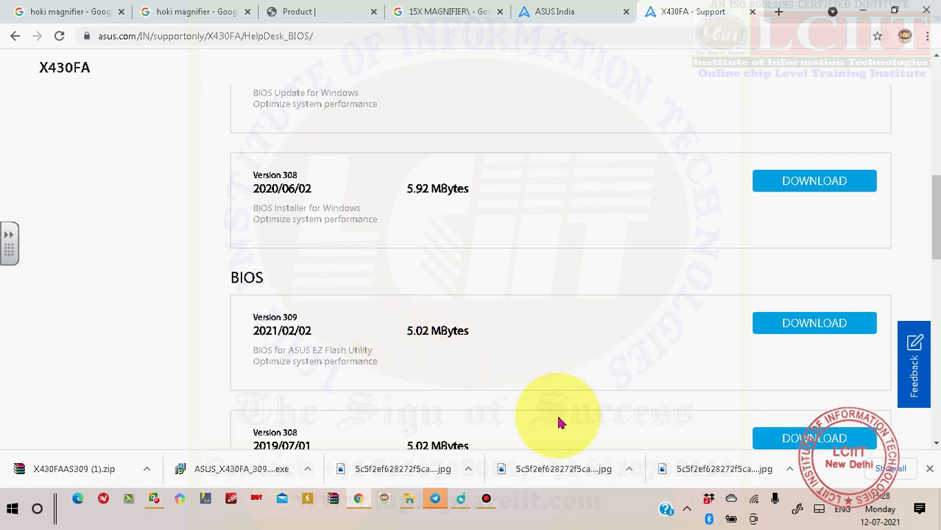
{"action": "scroll", "coordinate": [492, 356], "scroll_direction": "down", "scroll_amount": 2}
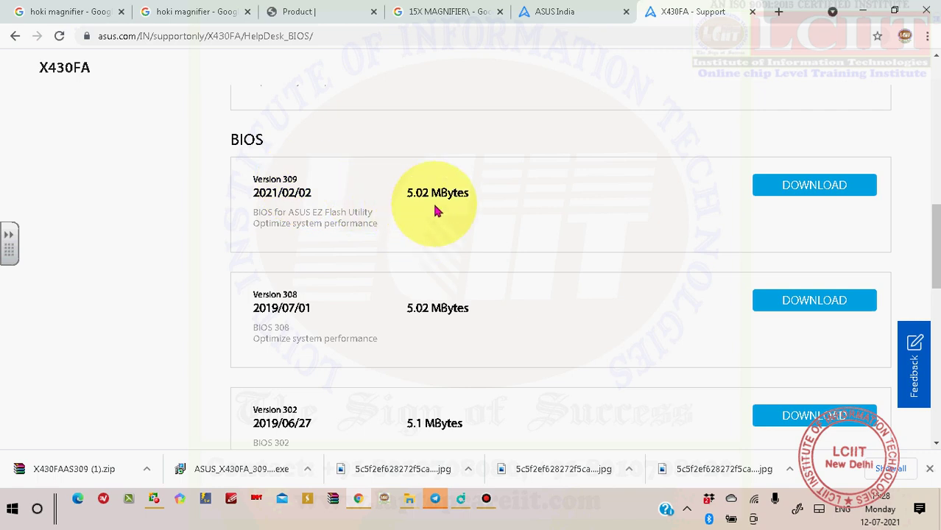
{"action": "scroll", "coordinate": [335, 243], "scroll_direction": "down", "scroll_amount": 3}
{"action": "scroll", "coordinate": [332, 306], "scroll_direction": "down", "scroll_amount": 4}
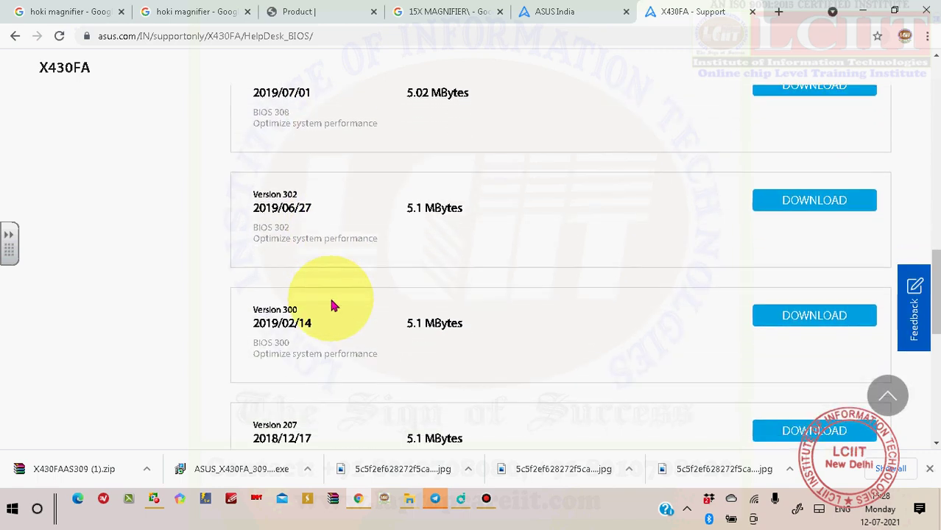
{"action": "scroll", "coordinate": [332, 306], "scroll_direction": "up", "scroll_amount": 8}
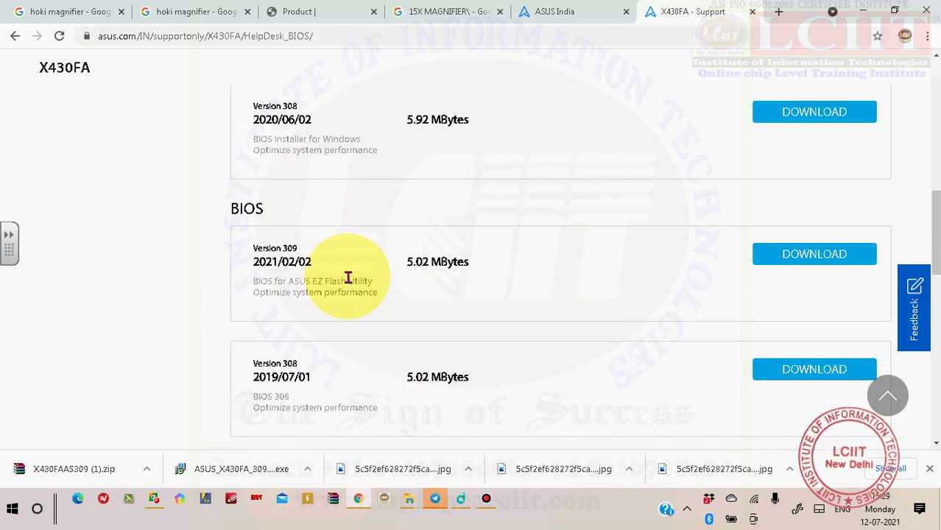
Return to New folder (7), select x430fa COPY.BIN, and check the Telegram chat that contains the original files
{"action": "left_click", "coordinate": [863, 10]}
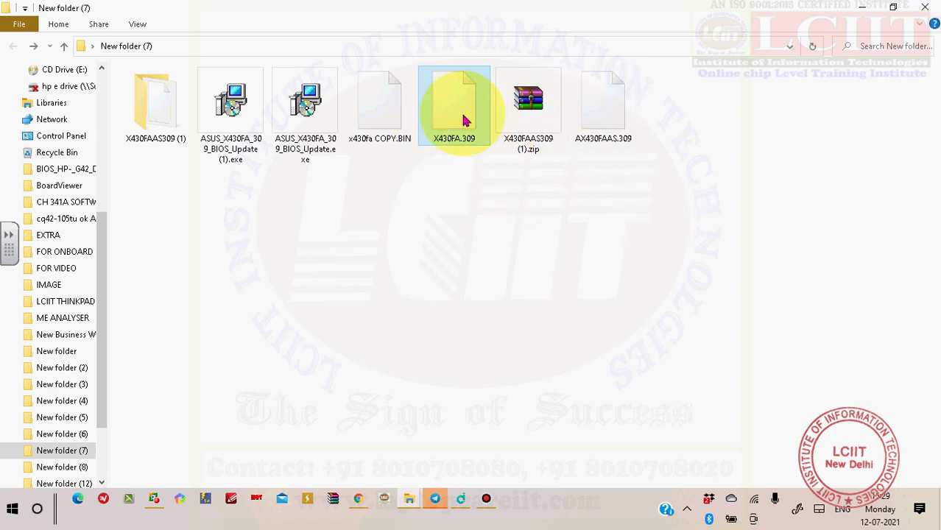
{"action": "left_click", "coordinate": [372, 140]}
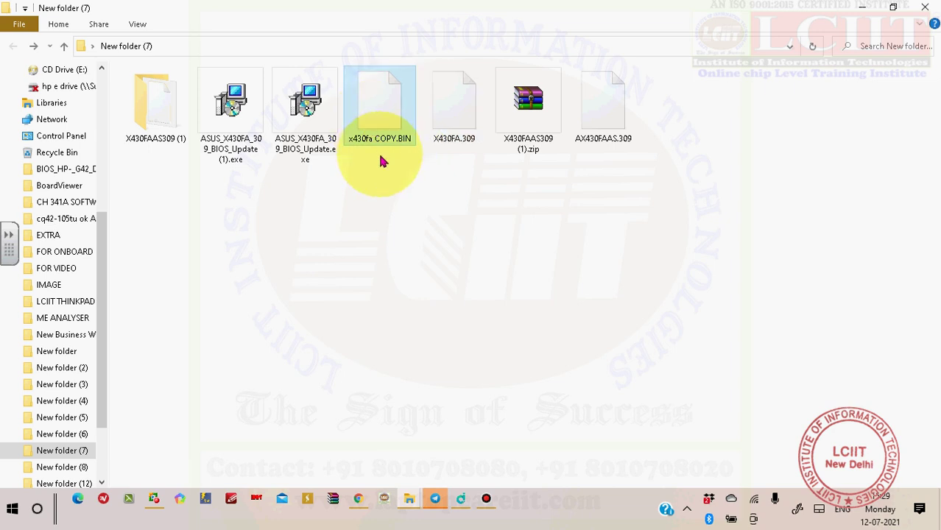
{"action": "left_click", "coordinate": [434, 501]}
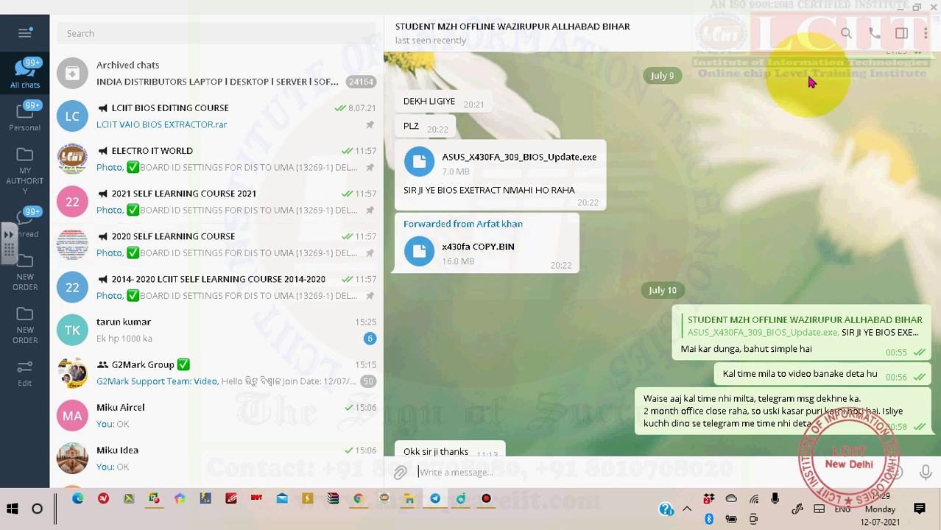
{"action": "left_click", "coordinate": [906, 13]}
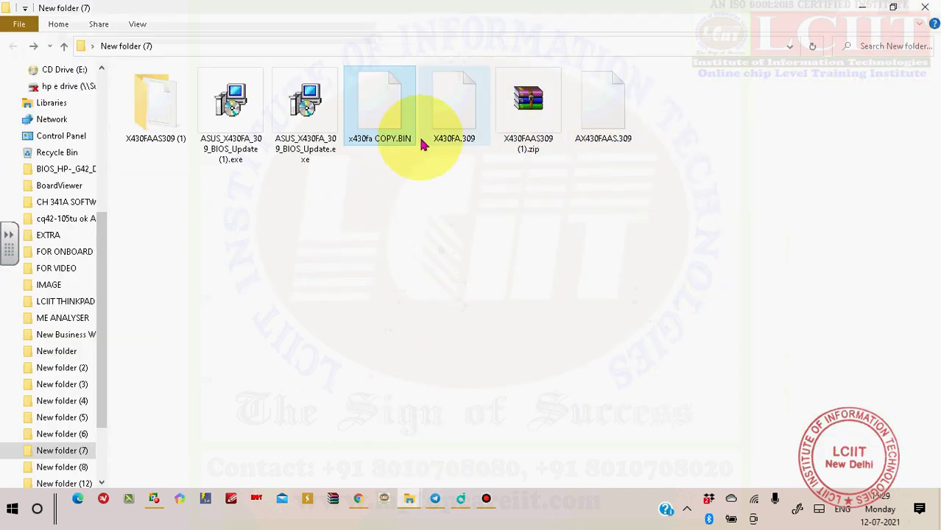
Rename x430fa COPY.BIN in New folder (7) as BACKUP x430fa COPY.BIN
{"action": "right_click", "coordinate": [380, 111]}
{"action": "left_click", "coordinate": [221, 457]}
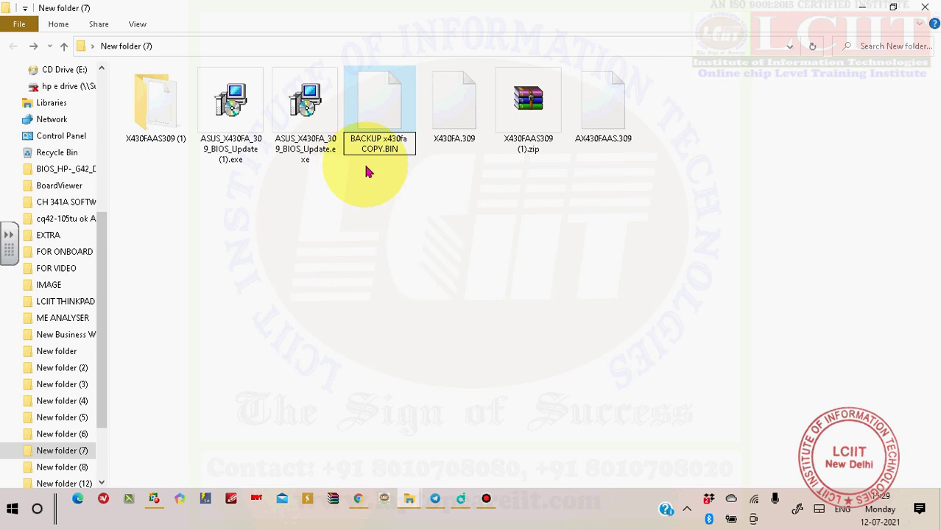
{"action": "left_click", "coordinate": [404, 131]}
{"action": "left_click", "coordinate": [434, 118]}
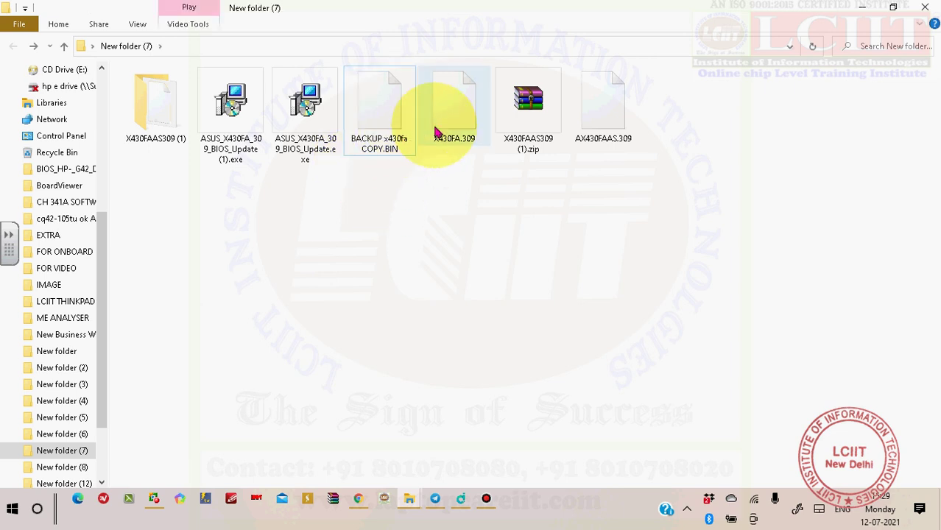
Compare the file sizes of X430FA.309 and AX430FAAS.309 in their properties
{"action": "right_click", "coordinate": [468, 129]}
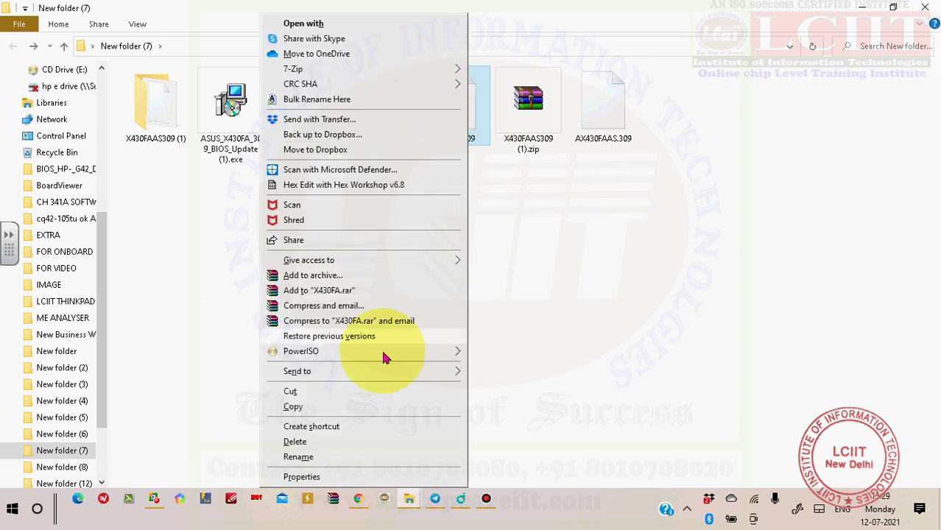
{"action": "left_click", "coordinate": [353, 479]}
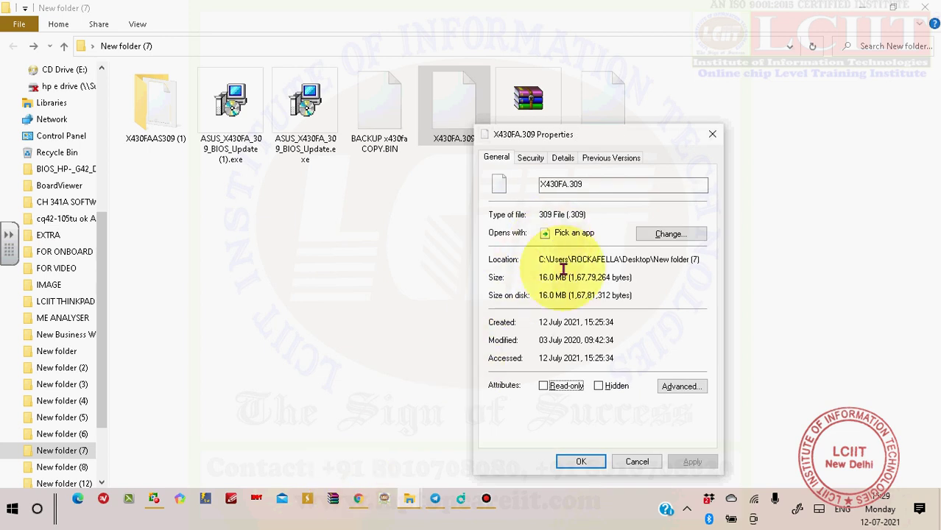
{"action": "left_click", "coordinate": [651, 466]}
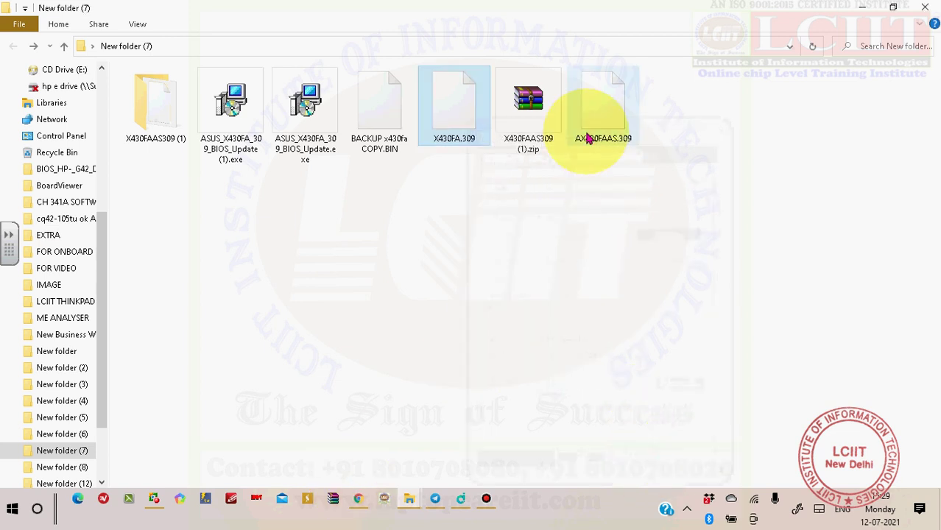
{"action": "right_click", "coordinate": [600, 126]}
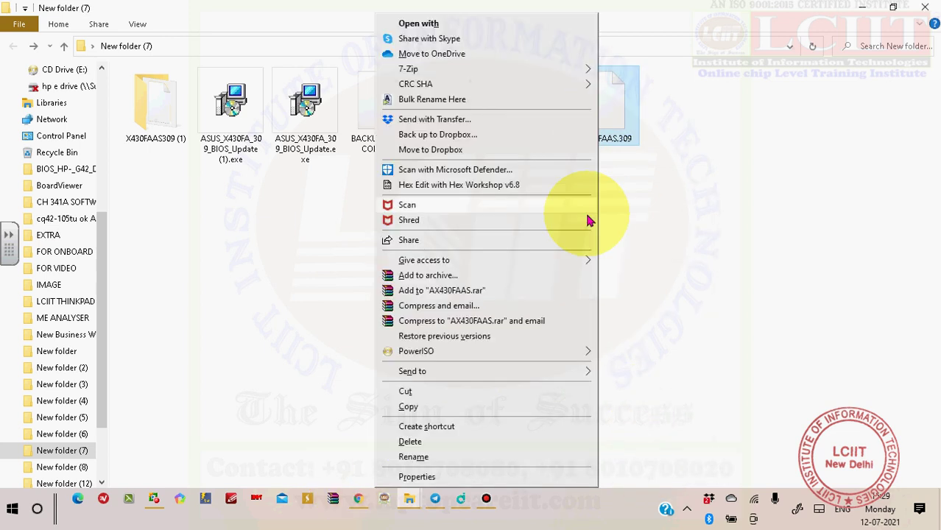
{"action": "left_click", "coordinate": [536, 474]}
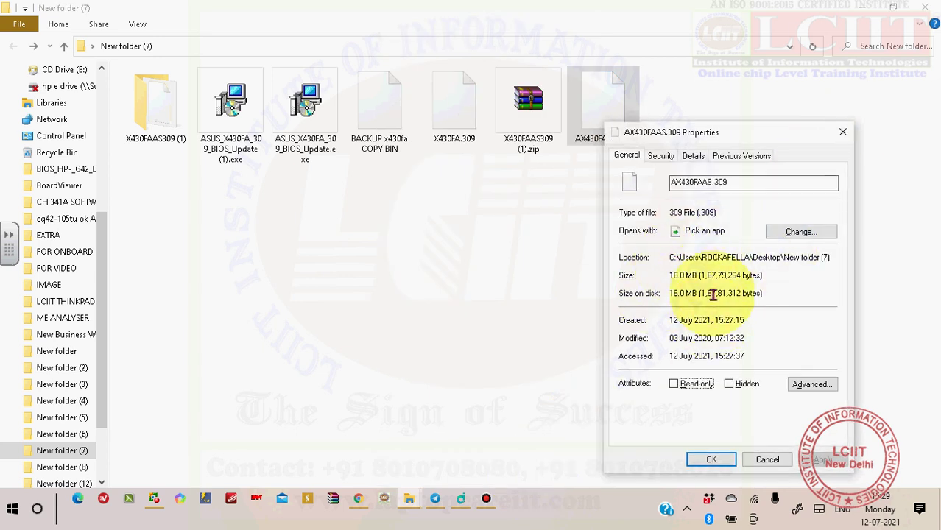
{"action": "left_click", "coordinate": [842, 133]}
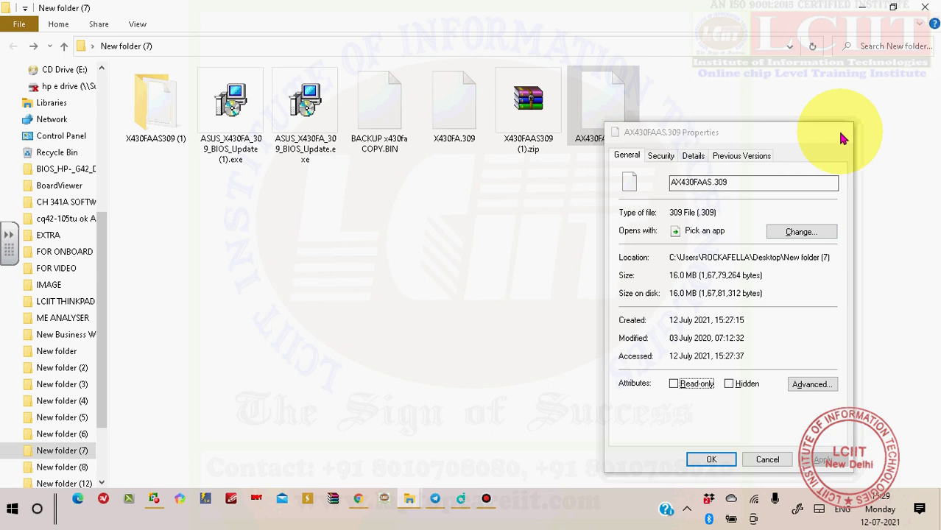
{"action": "right_click", "coordinate": [479, 139]}
{"action": "left_click", "coordinate": [420, 475]}
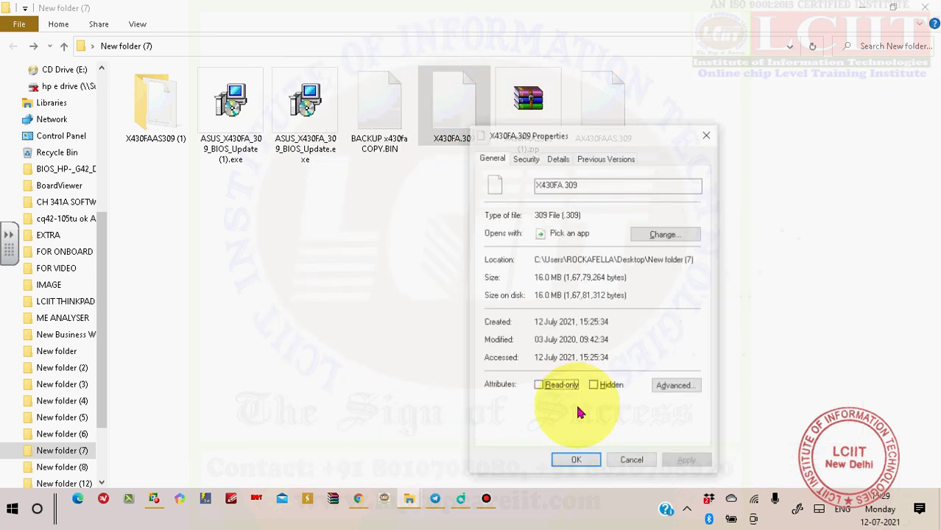
{"action": "left_click", "coordinate": [707, 134]}
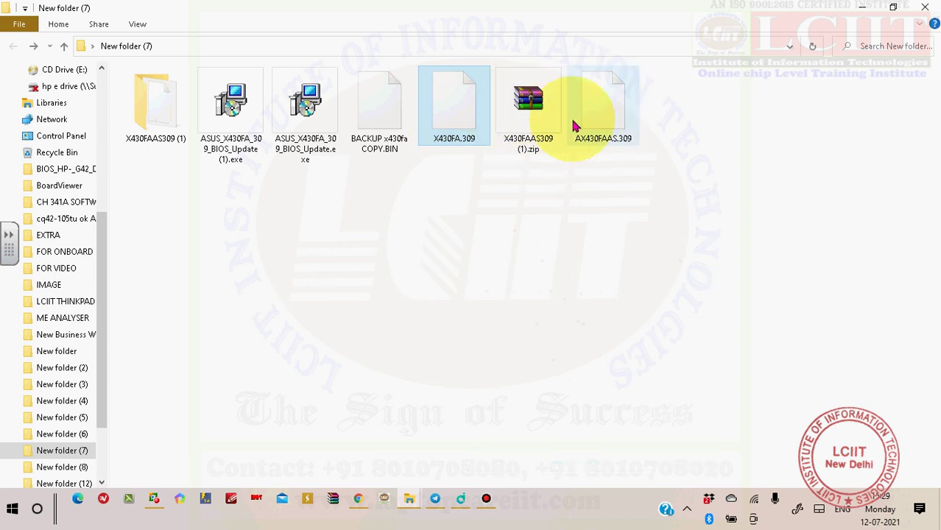
Rename X430FA.309 as UPDATES X430FA.309
{"action": "right_click", "coordinate": [454, 138]}
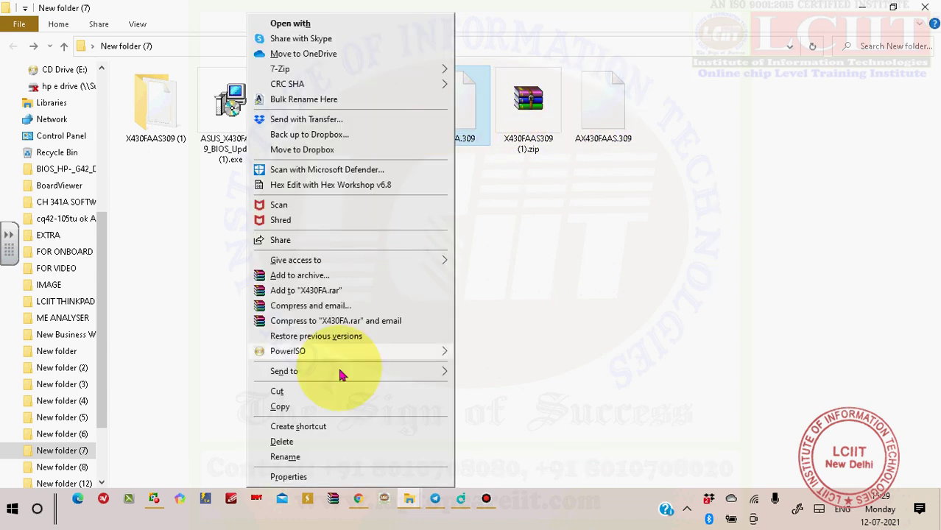
{"action": "left_click", "coordinate": [309, 454]}
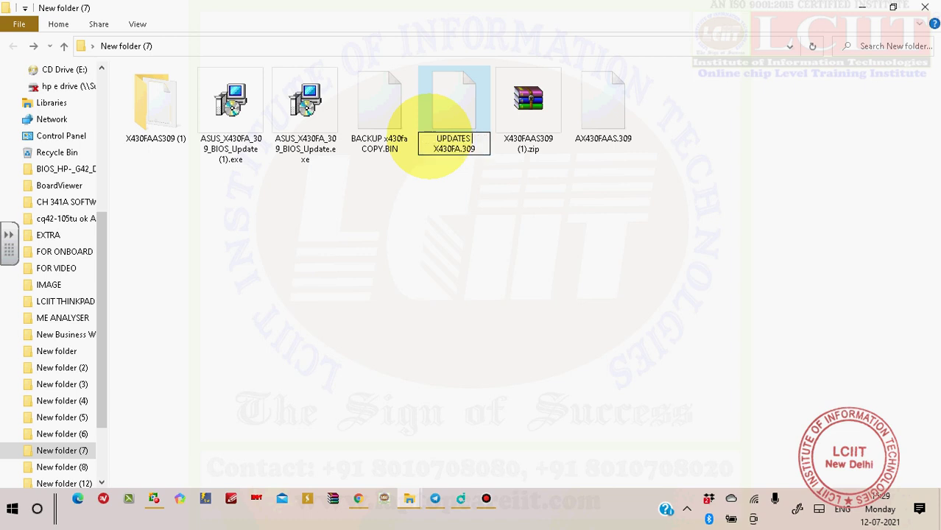
{"action": "key", "text": "Return"}
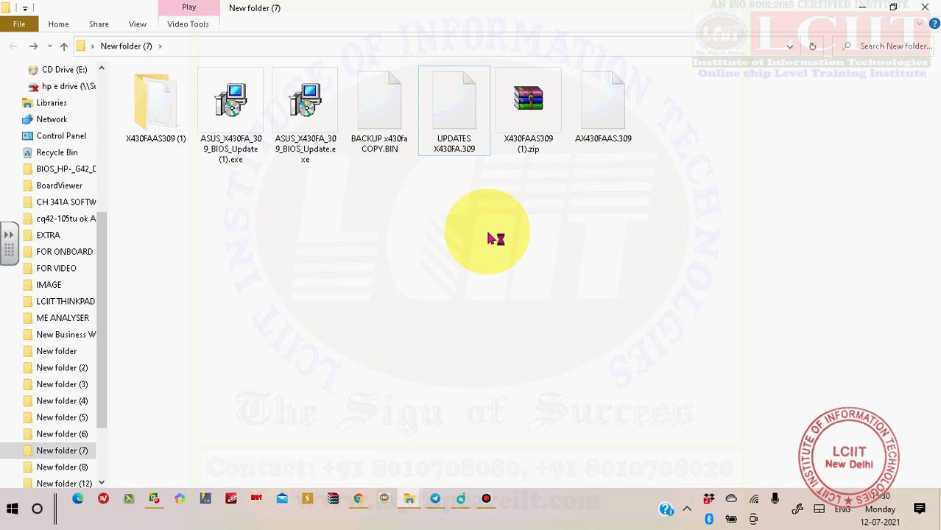
Delete both ASUS_X430FA_309_BIOS_Update installers and the X430FAAS309 (1).zip archive from New folder (7)
{"action": "right_click", "coordinate": [231, 110]}
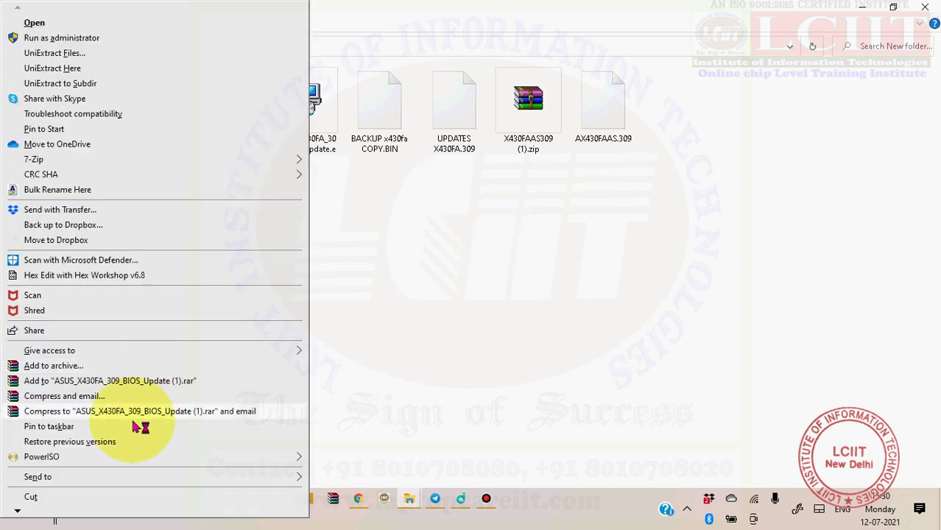
{"action": "left_click", "coordinate": [386, 386]}
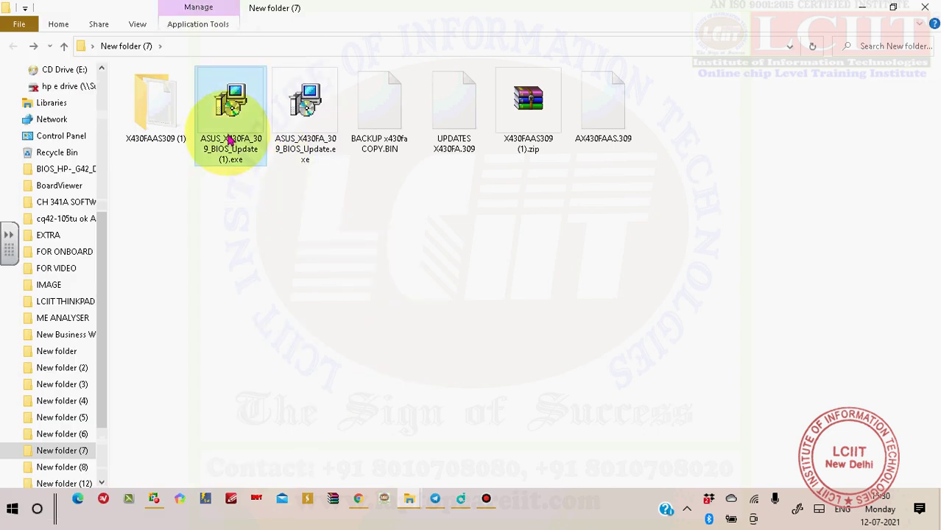
{"action": "key", "text": "Delete"}
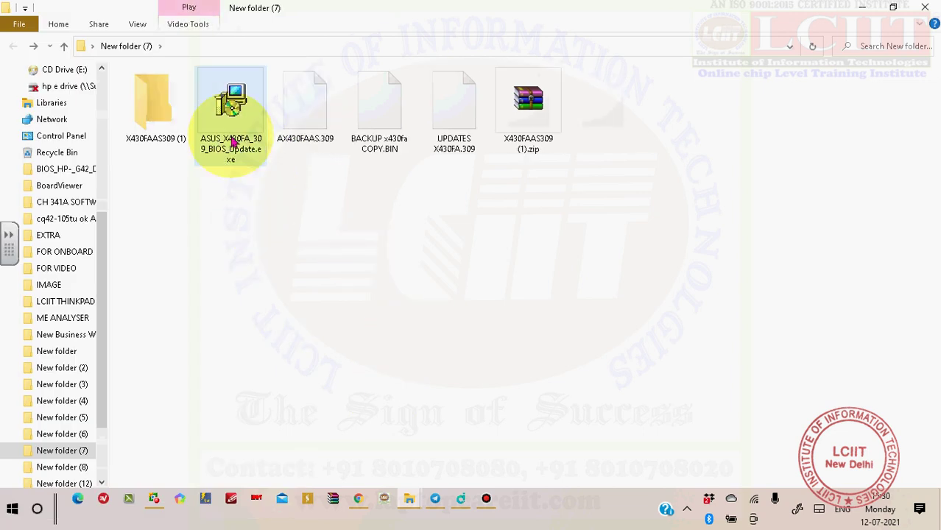
{"action": "key", "text": "Delete"}
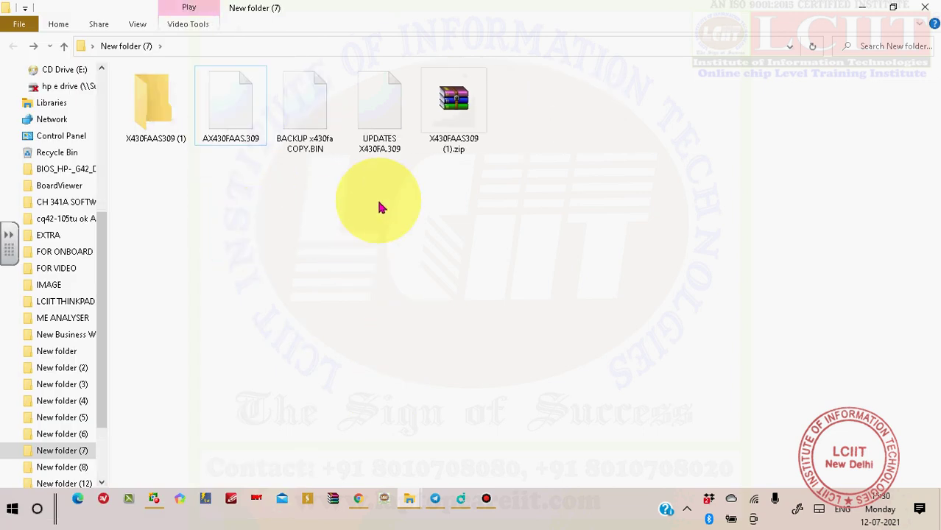
{"action": "left_click", "coordinate": [448, 109]}
{"action": "key", "text": "Delete"}
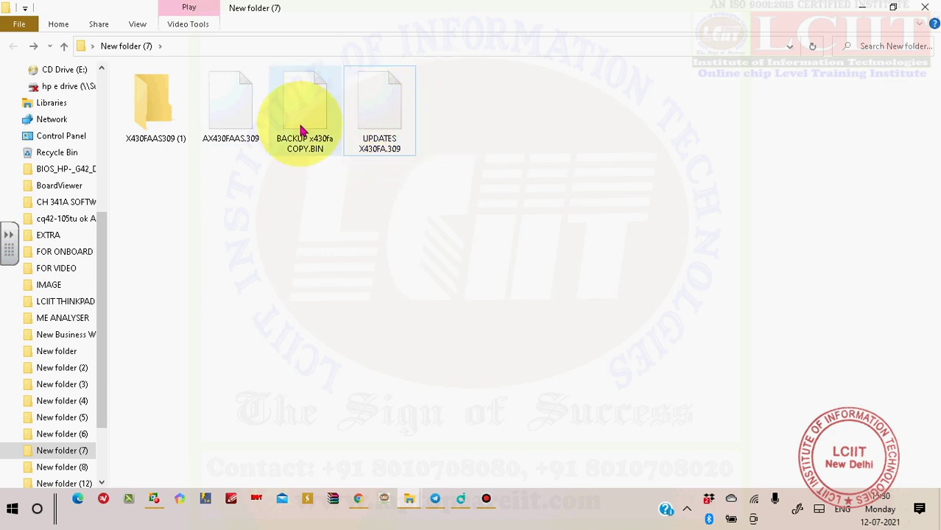
Delete AX430FAAS.309, check the contents of the X430FAAS309 (1) subfolder, and delete that subfolder
{"action": "left_click", "coordinate": [227, 122]}
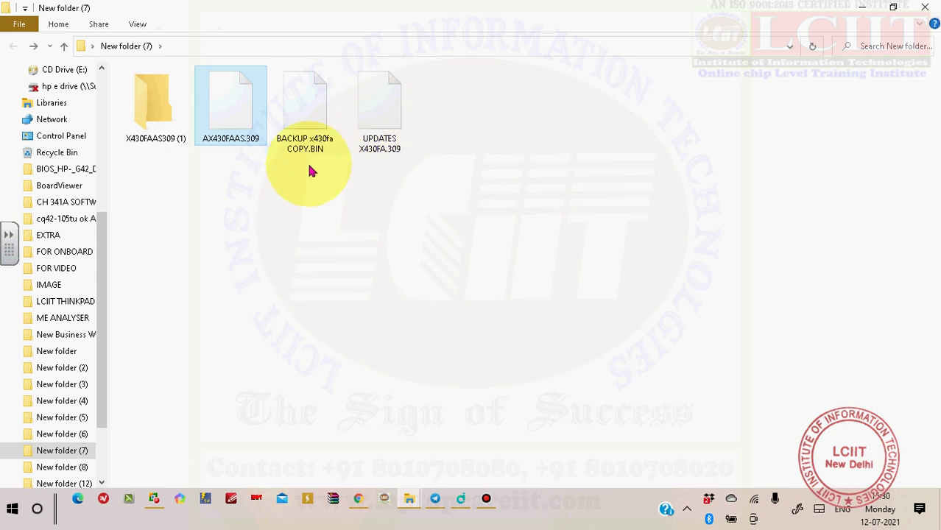
{"action": "key", "text": "Delete"}
{"action": "left_click", "coordinate": [163, 129]}
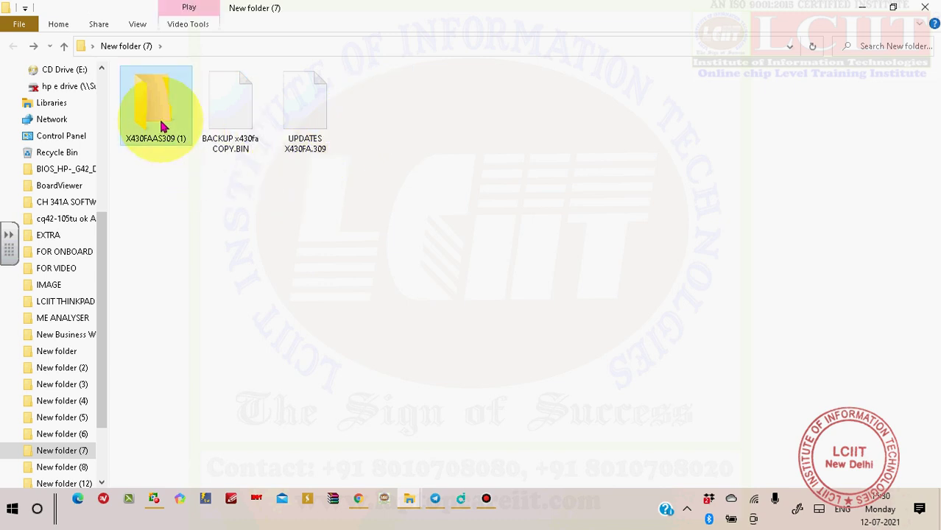
{"action": "double_click", "coordinate": [162, 130]}
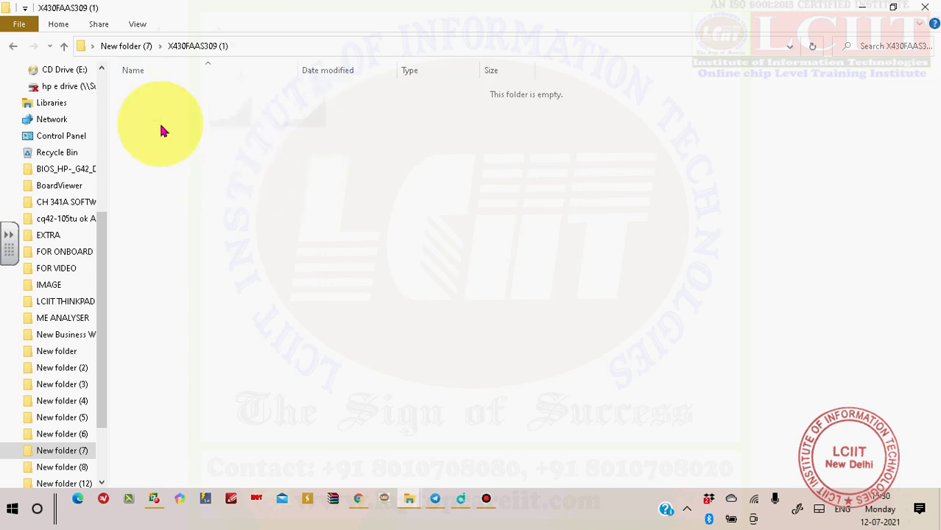
{"action": "left_click", "coordinate": [13, 46]}
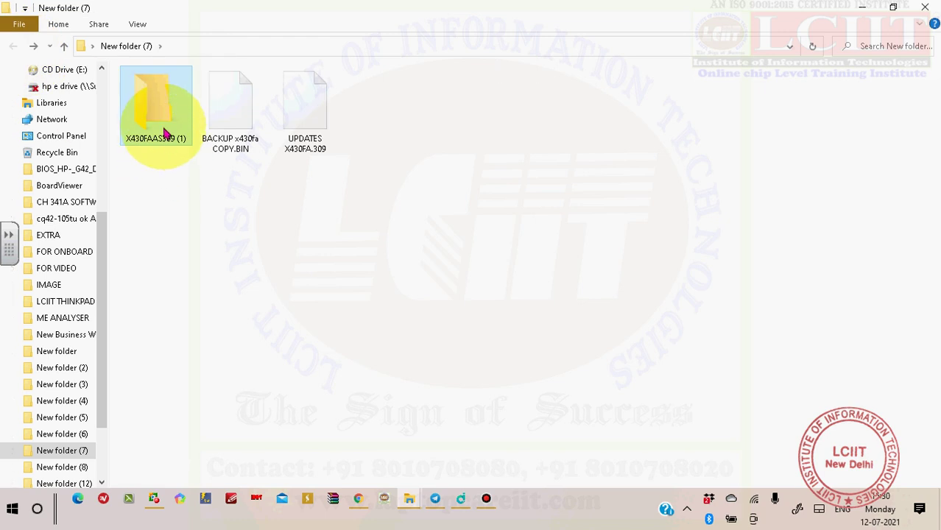
{"action": "key", "text": "Delete"}
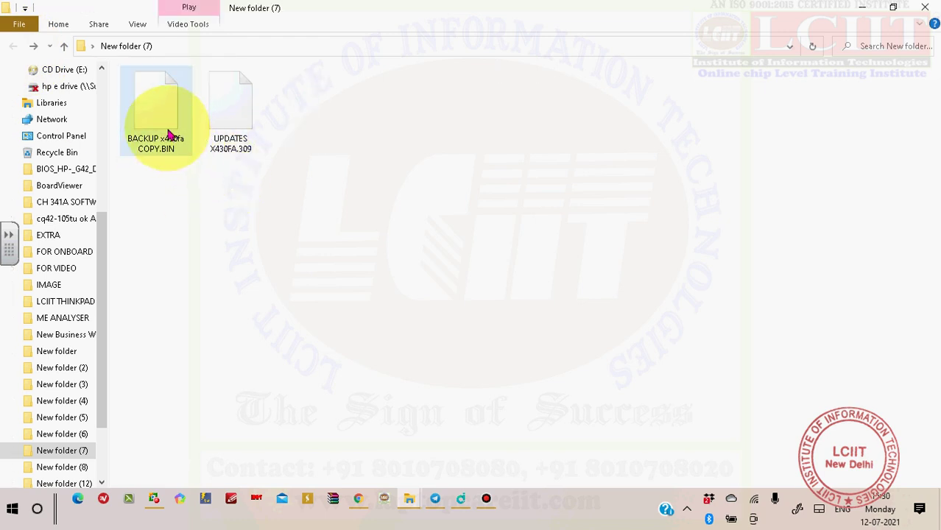
Compare the exact byte sizes of BACKUP x430fa COPY.BIN and UPDATES X430FA.309 in their properties
{"action": "mouse_move", "coordinate": [168, 135]}
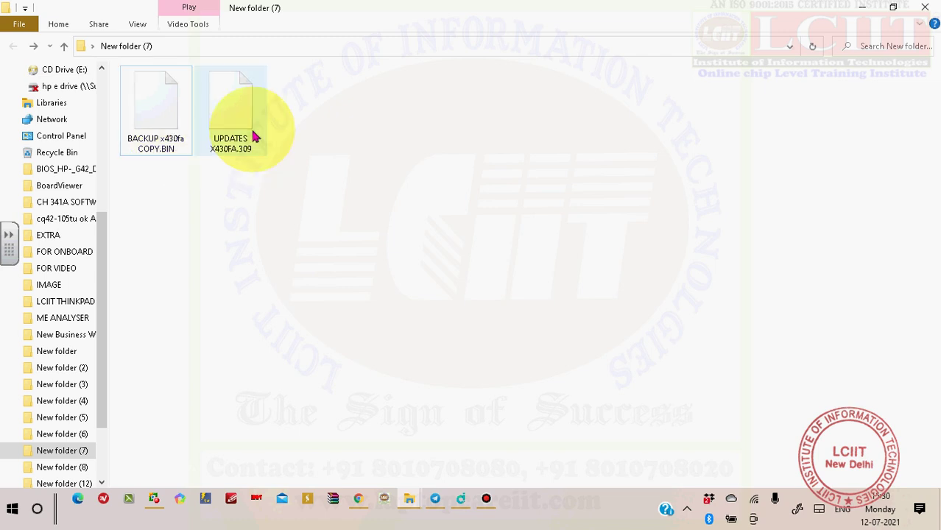
{"action": "right_click", "coordinate": [175, 140]}
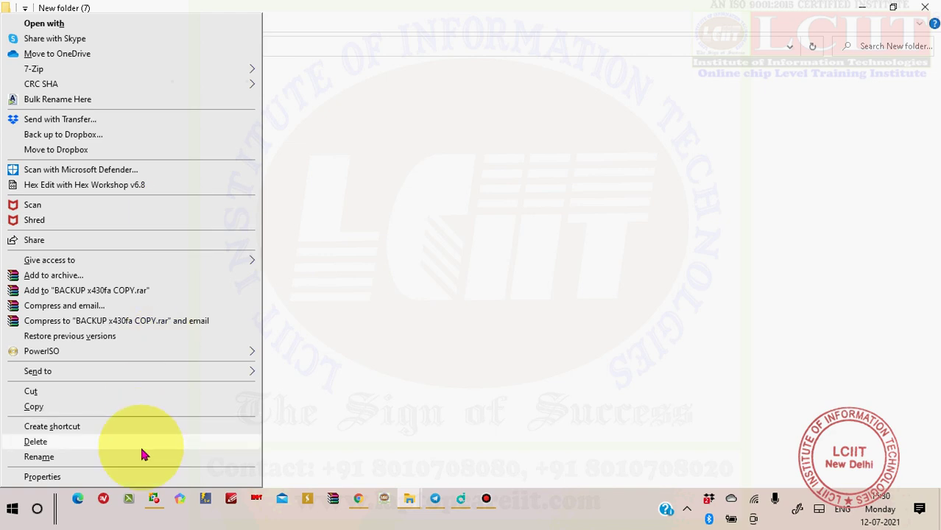
{"action": "left_click", "coordinate": [143, 479]}
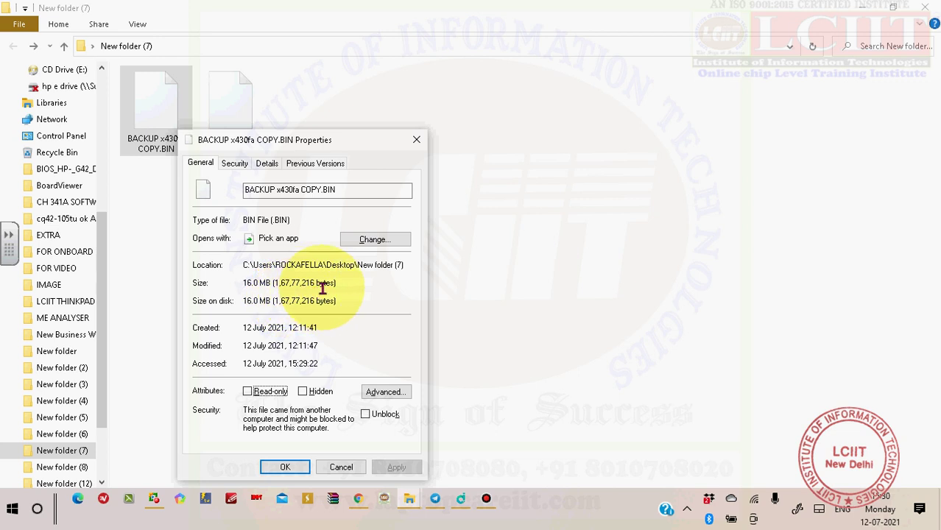
{"action": "left_click_drag", "start_coordinate": [274, 284], "coordinate": [315, 285]}
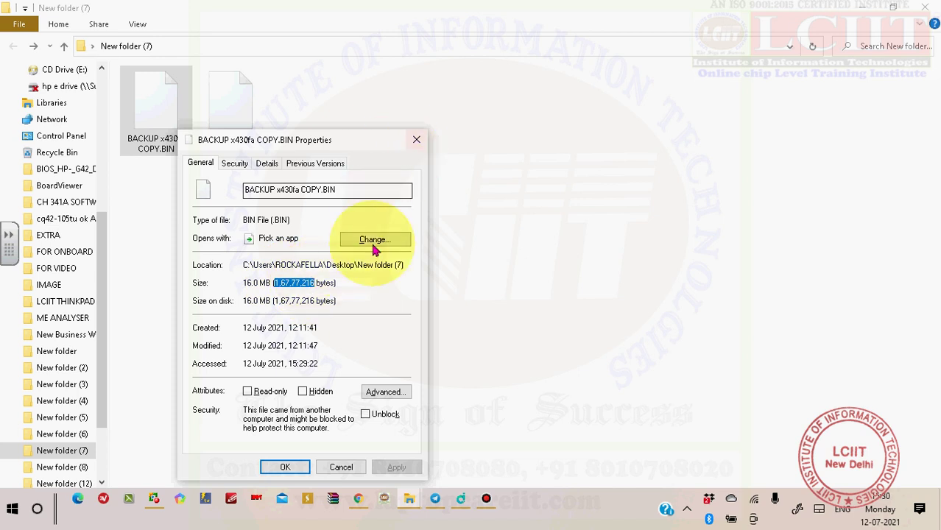
{"action": "left_click_drag", "start_coordinate": [330, 147], "coordinate": [813, 104]}
{"action": "left_click", "coordinate": [235, 143]}
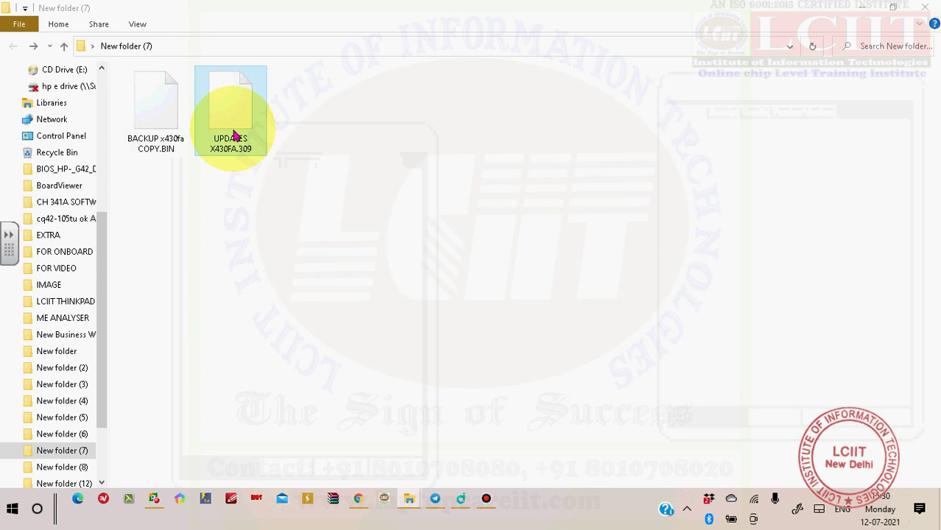
{"action": "right_click", "coordinate": [240, 151]}
{"action": "left_click", "coordinate": [174, 478]}
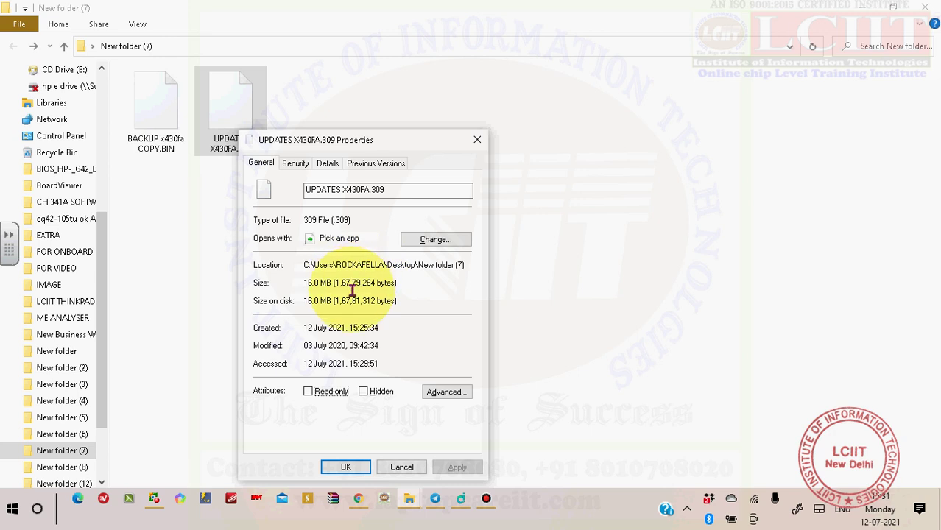
{"action": "key", "text": "Escape"}
Create a new text document in New folder (7), keeping its default name
{"action": "right_click", "coordinate": [429, 200]}
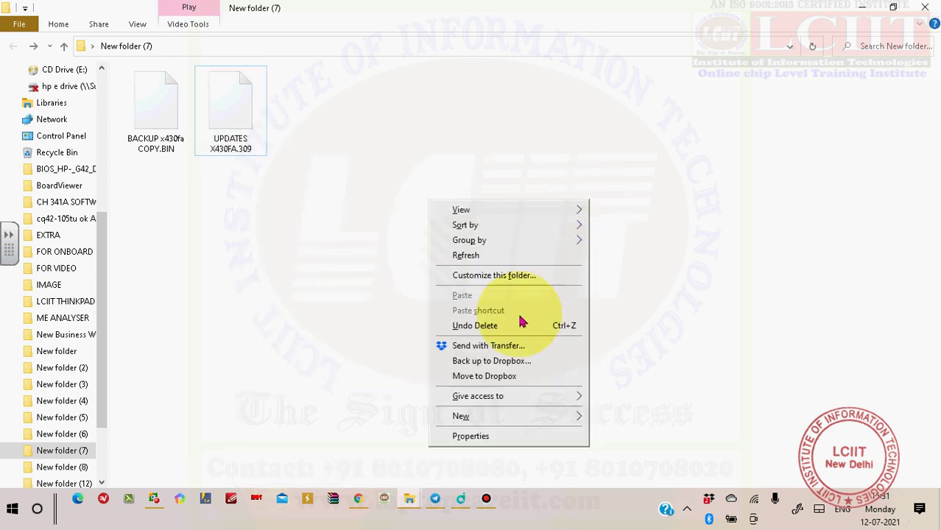
{"action": "mouse_move", "coordinate": [488, 419]}
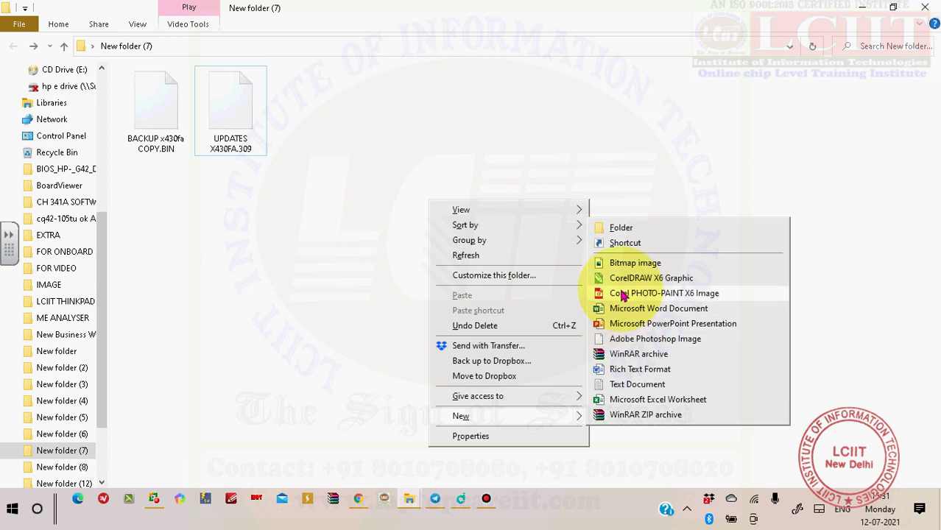
{"action": "left_click", "coordinate": [642, 386]}
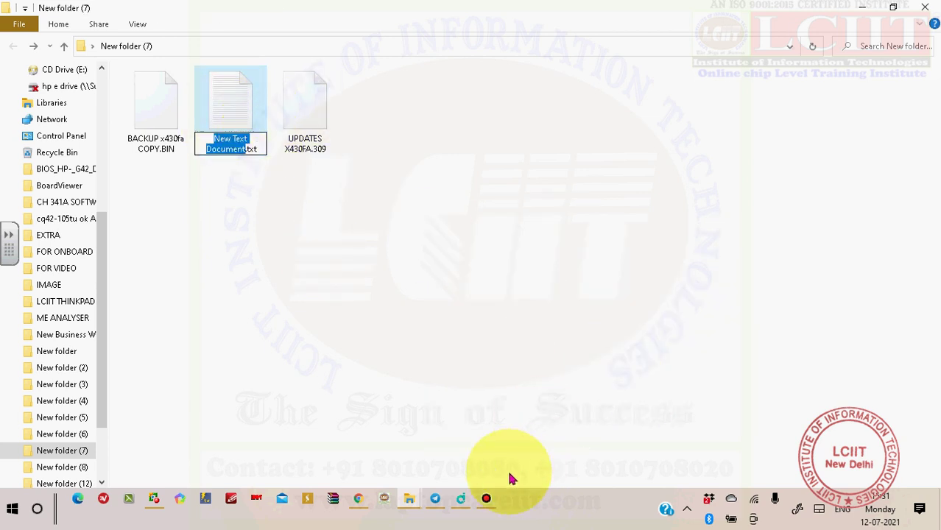
Copy the byte size of UPDATES X430FA.309 from its properties and paste it into New Text Document.txt as 1,67,79,264
{"action": "right_click", "coordinate": [310, 127]}
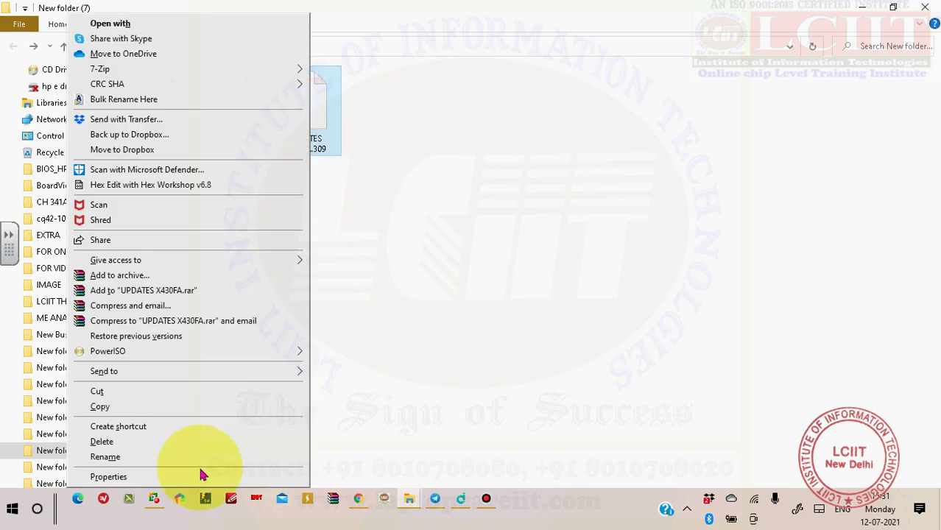
{"action": "left_click", "coordinate": [109, 477]}
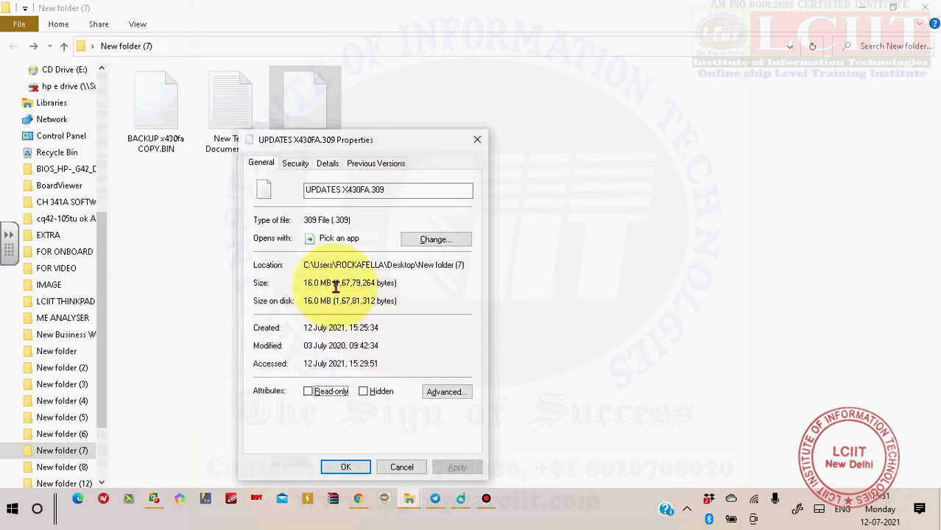
{"action": "left_click_drag", "start_coordinate": [337, 285], "coordinate": [376, 285]}
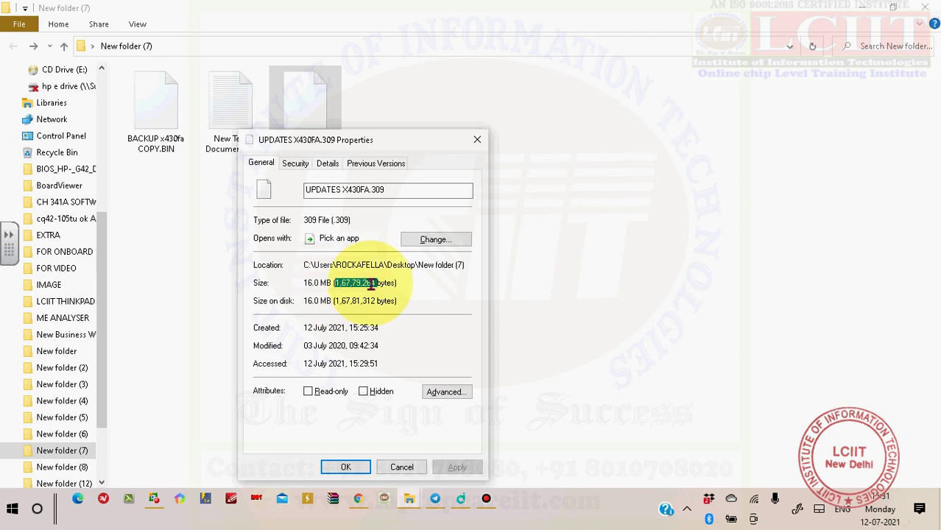
{"action": "right_click", "coordinate": [375, 285]}
{"action": "left_click", "coordinate": [288, 329]}
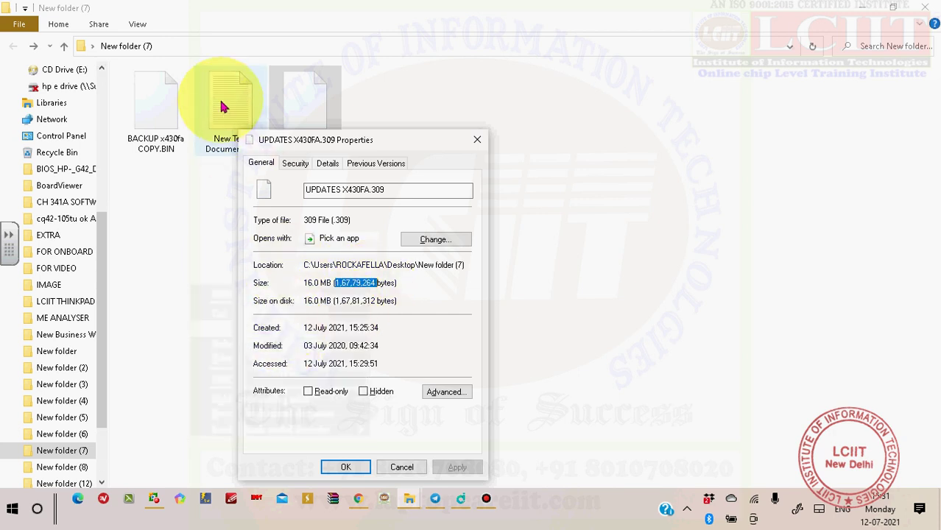
{"action": "double_click", "coordinate": [236, 118]}
{"action": "right_click", "coordinate": [210, 70]}
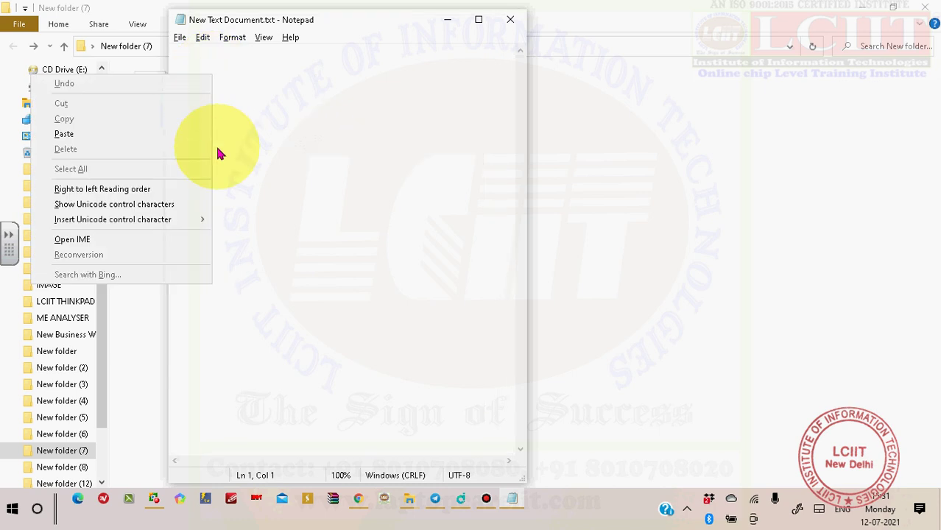
{"action": "left_click", "coordinate": [99, 135]}
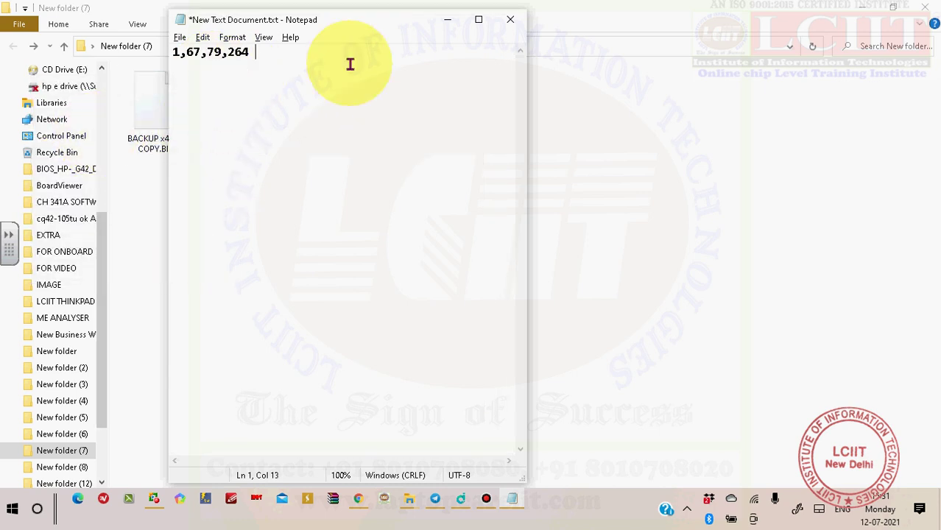
{"action": "left_click_drag", "start_coordinate": [346, 28], "coordinate": [534, 61]}
Copy the byte size of BACKUP x430fa COPY.BIN from its properties and add it as 1,67,77,216 on the note's second line
{"action": "right_click", "coordinate": [154, 131]}
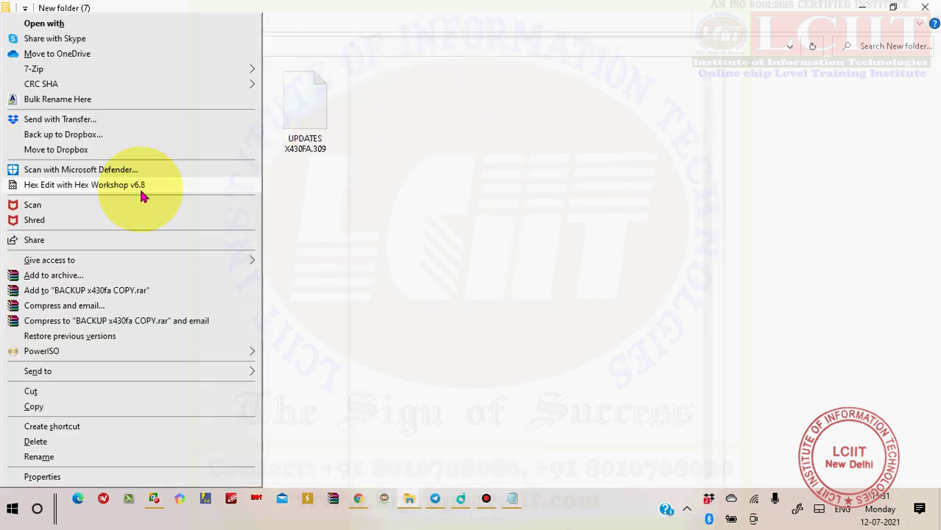
{"action": "left_click", "coordinate": [42, 477]}
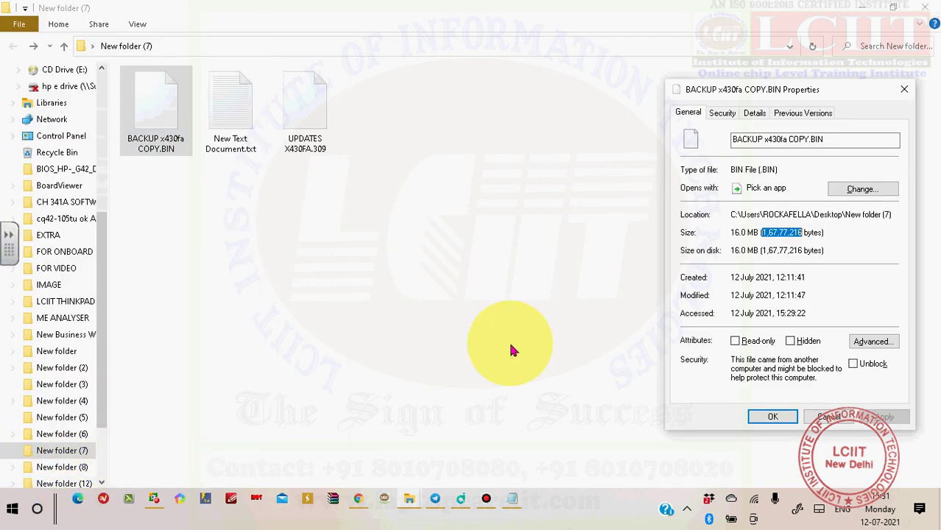
{"action": "right_click", "coordinate": [777, 234]}
{"action": "left_click", "coordinate": [675, 278]}
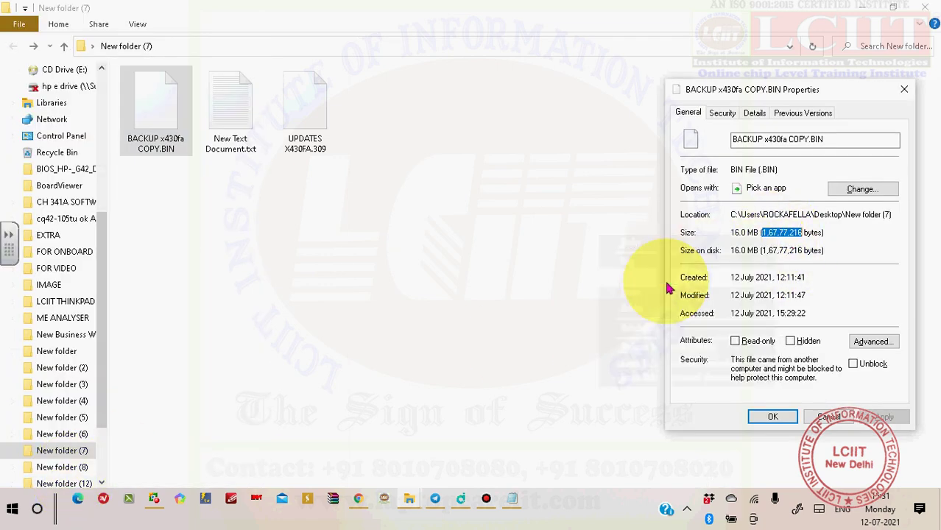
{"action": "double_click", "coordinate": [224, 107]}
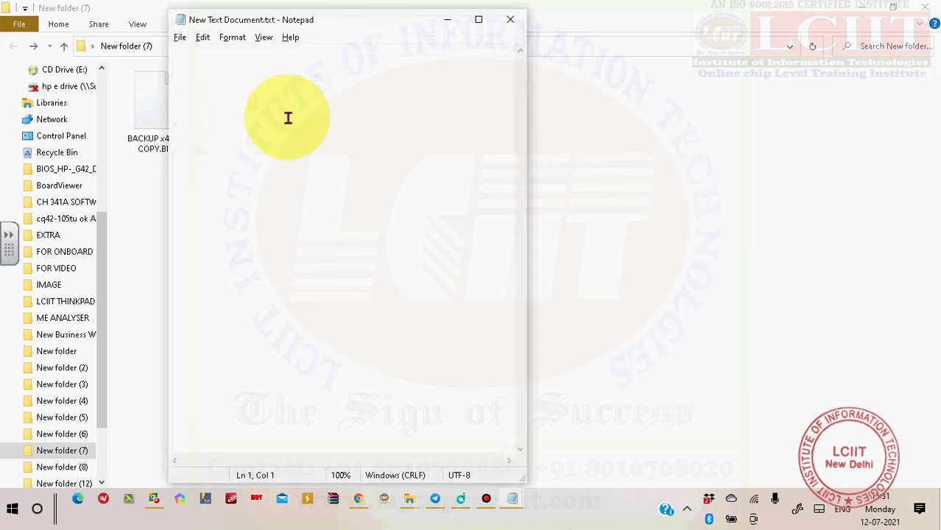
{"action": "left_click", "coordinate": [512, 22]}
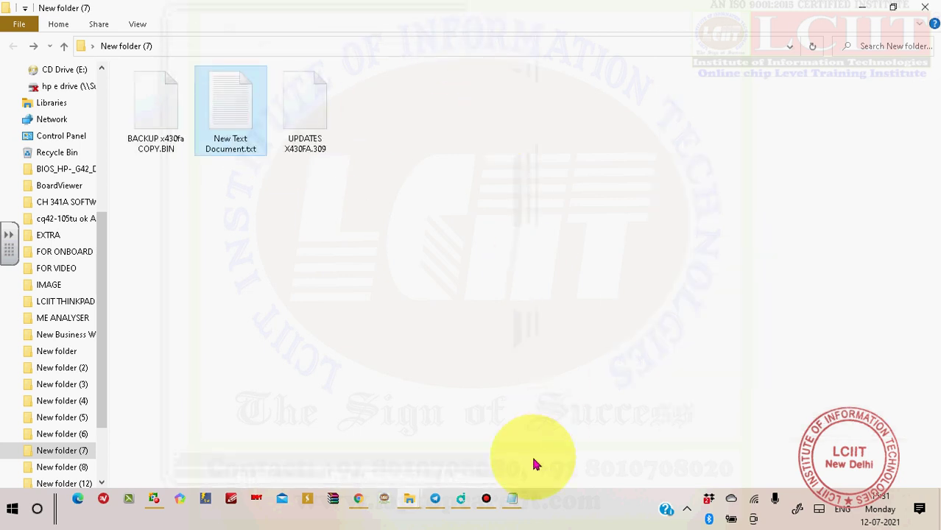
{"action": "left_click", "coordinate": [513, 499]}
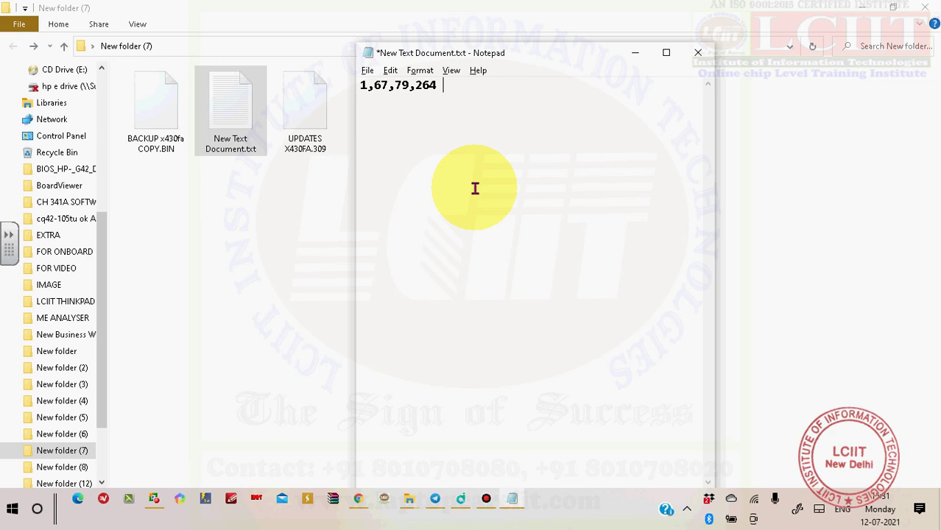
{"action": "key", "text": "ctrl+v"}
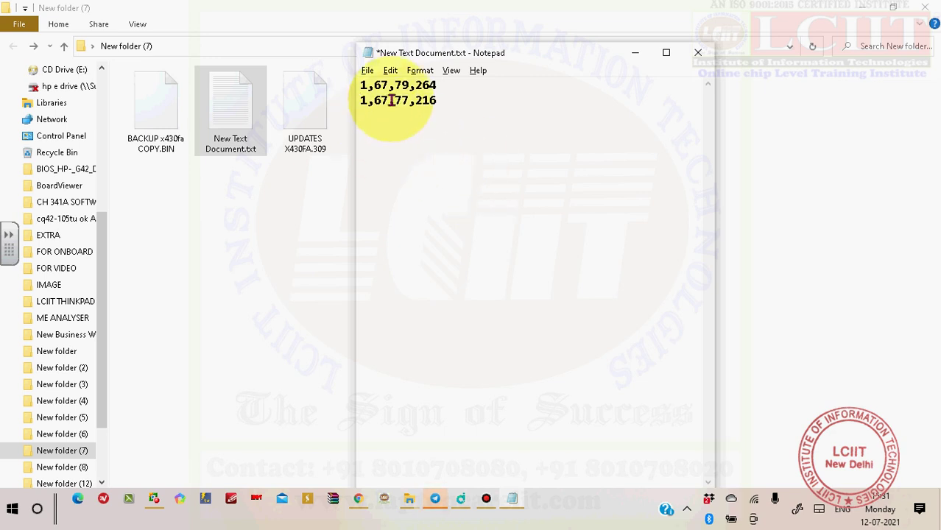
{"action": "left_click_drag", "start_coordinate": [396, 101], "coordinate": [411, 102]}
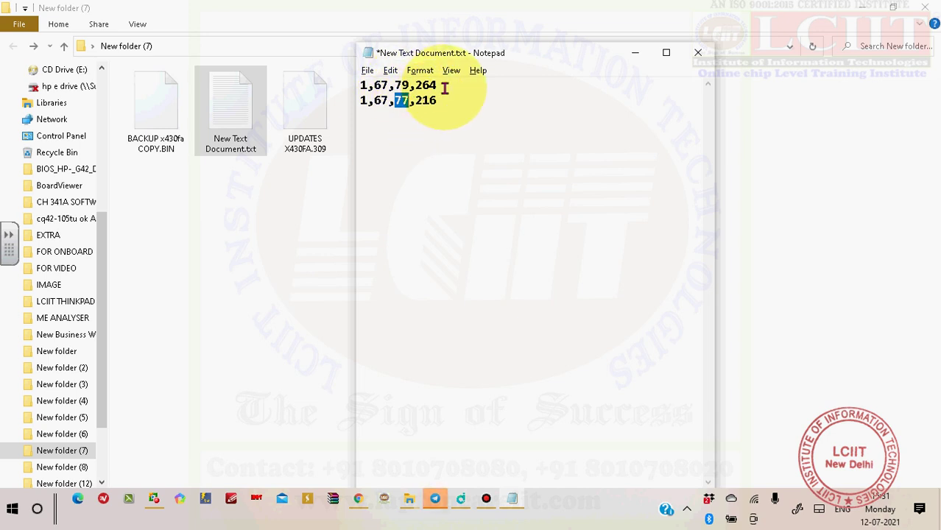
{"action": "left_click", "coordinate": [636, 55]}
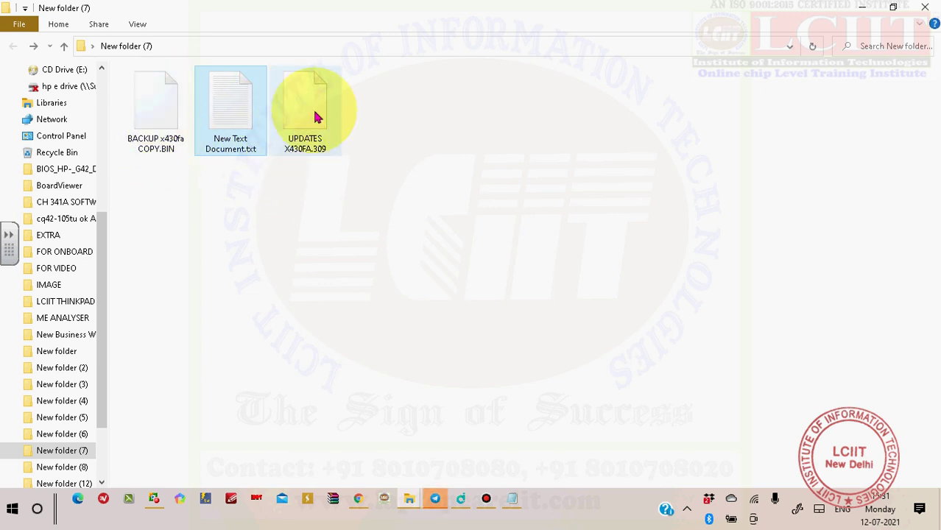
Close both file properties windows and place the restored New folder (7) window beside the UEFI tools on the desktop
{"action": "mouse_move", "coordinate": [316, 125]}
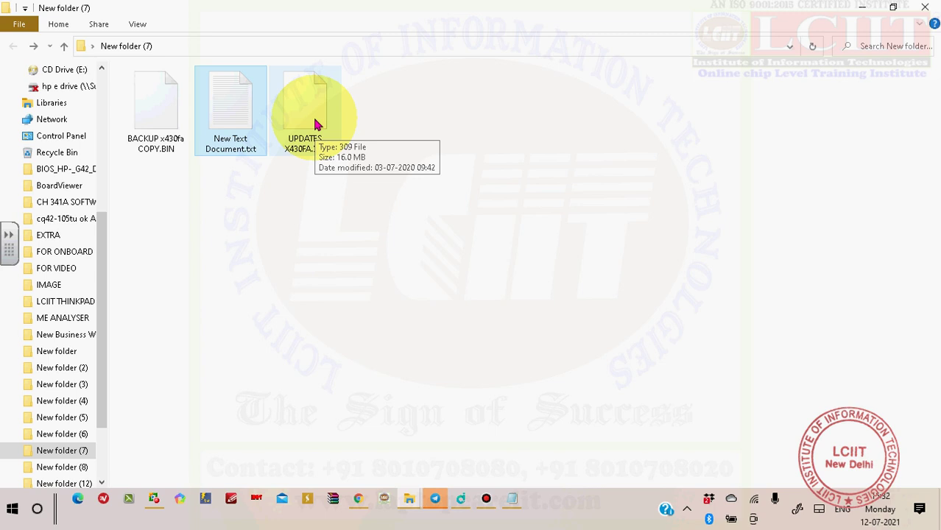
{"action": "left_click", "coordinate": [893, 7]}
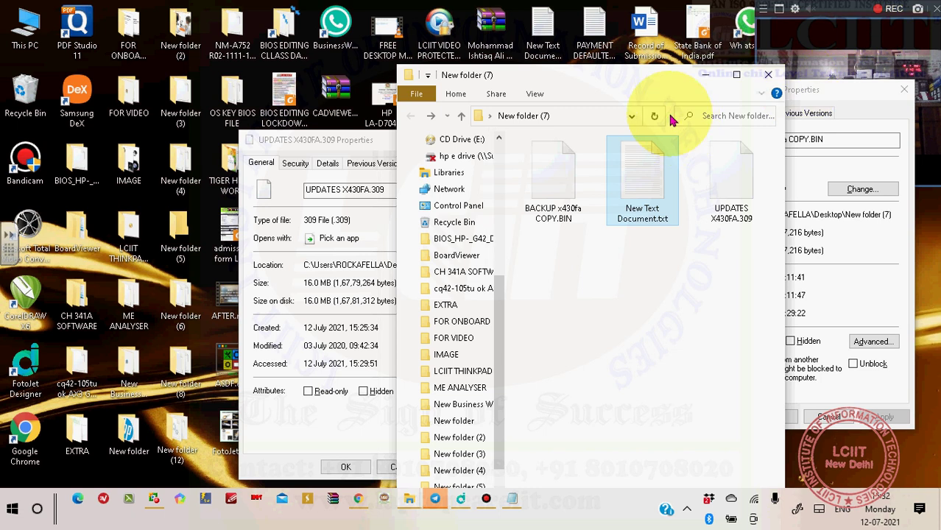
{"action": "left_click_drag", "start_coordinate": [638, 80], "coordinate": [340, 74]}
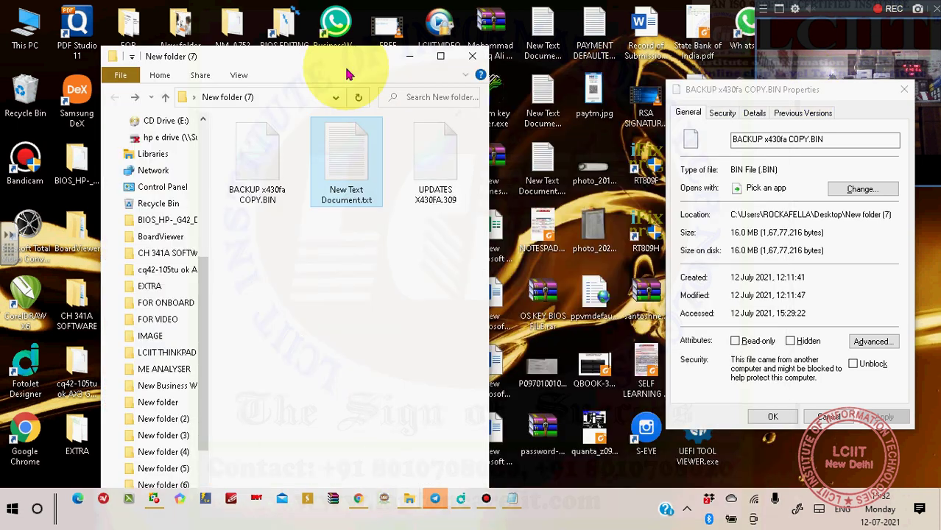
{"action": "left_click", "coordinate": [905, 89]}
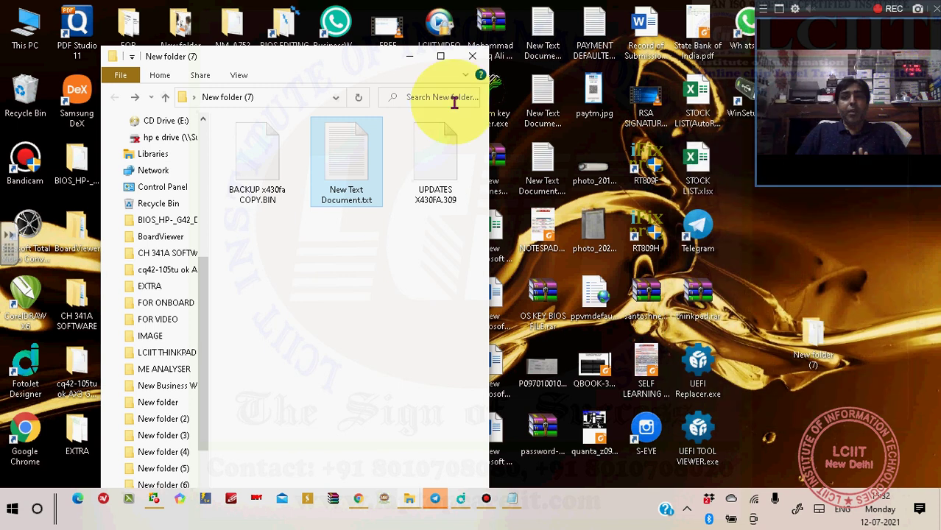
{"action": "left_click_drag", "start_coordinate": [347, 73], "coordinate": [626, 148]}
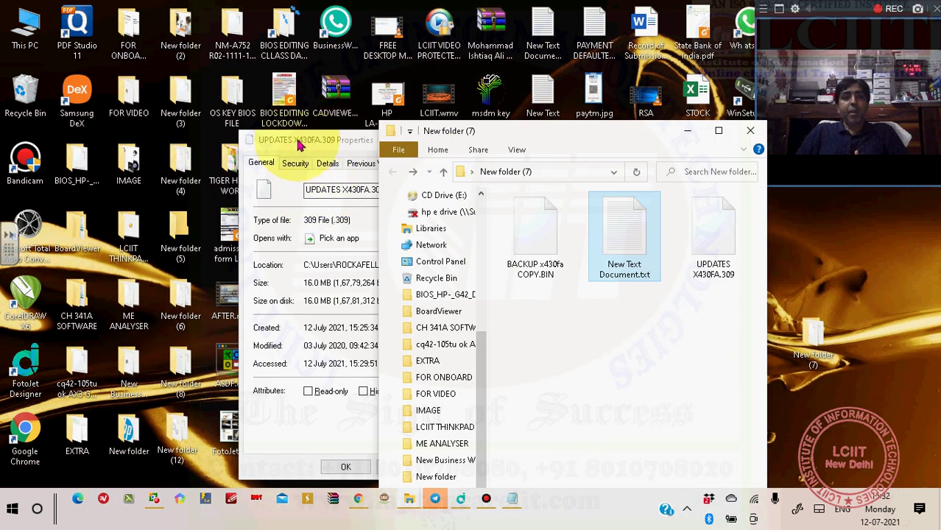
{"action": "left_click", "coordinate": [361, 141]}
{"action": "left_click", "coordinate": [479, 143]}
{"action": "left_click_drag", "start_coordinate": [534, 144], "coordinate": [220, 122]}
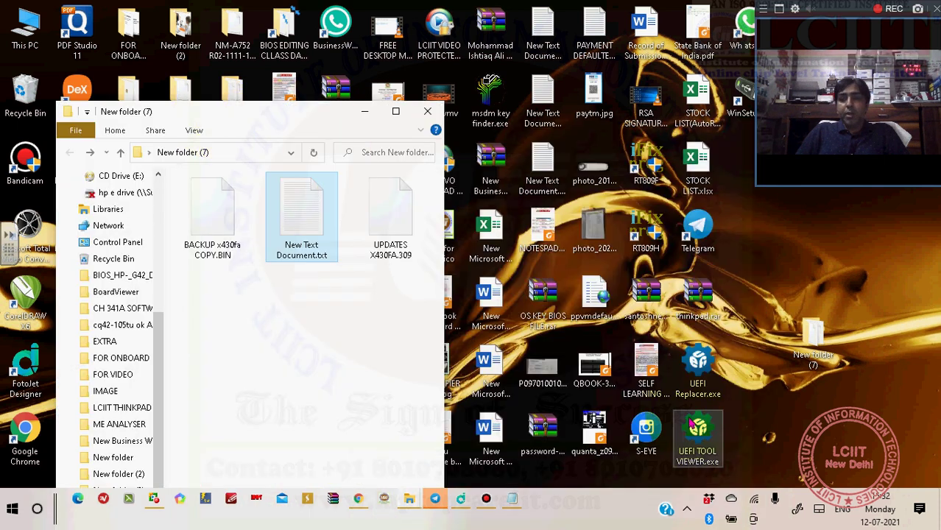
{"action": "left_click", "coordinate": [704, 440]}
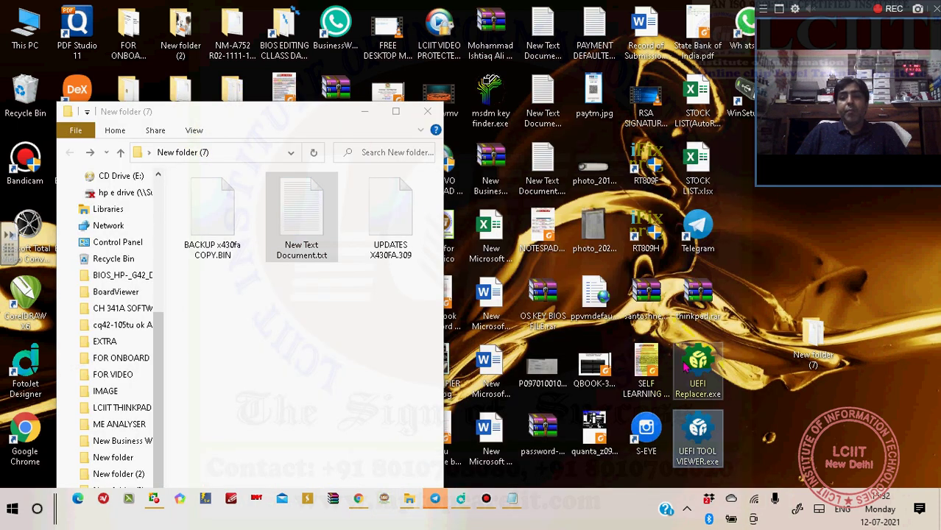
{"action": "left_click", "coordinate": [273, 126]}
{"action": "left_click_drag", "start_coordinate": [299, 126], "coordinate": [315, 46]}
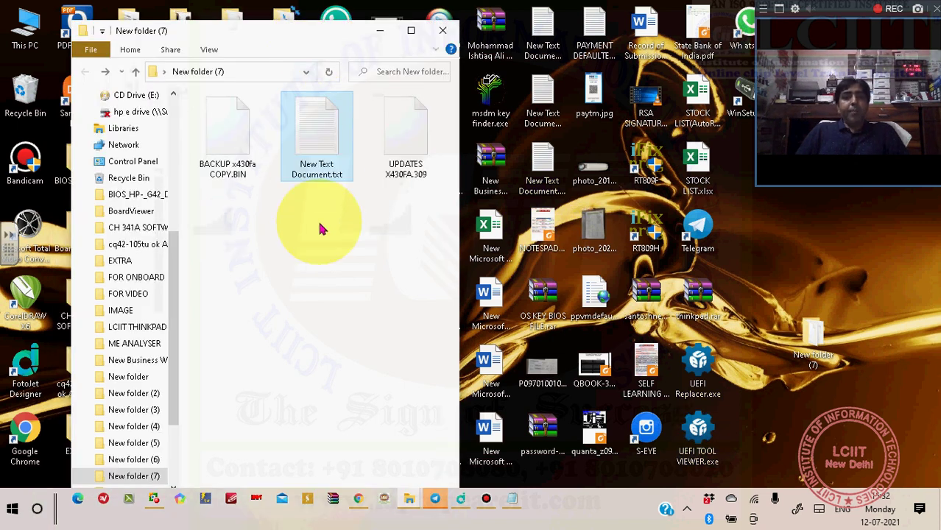
Open BACKUP x430fa COPY.BIN with UEFI TOOL VIEWER.exe, expand its Intel image and inspect the Descriptor and ME regions
{"action": "left_click", "coordinate": [404, 139]}
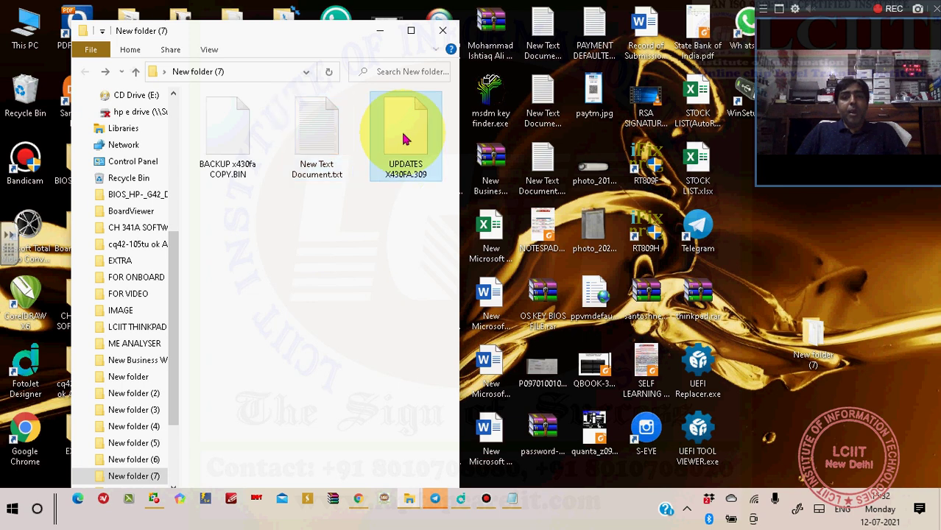
{"action": "left_click_drag", "start_coordinate": [234, 149], "coordinate": [705, 446]}
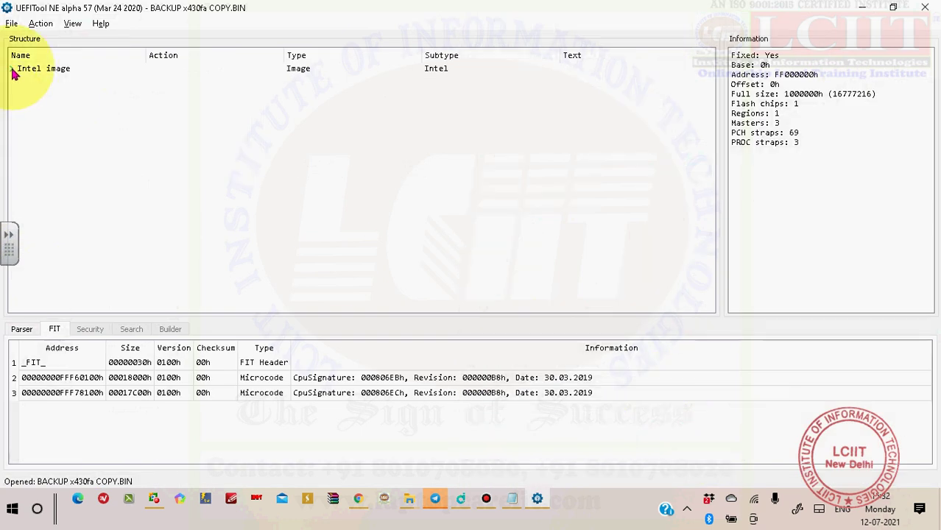
{"action": "left_click", "coordinate": [11, 69]}
{"action": "left_click", "coordinate": [33, 80]}
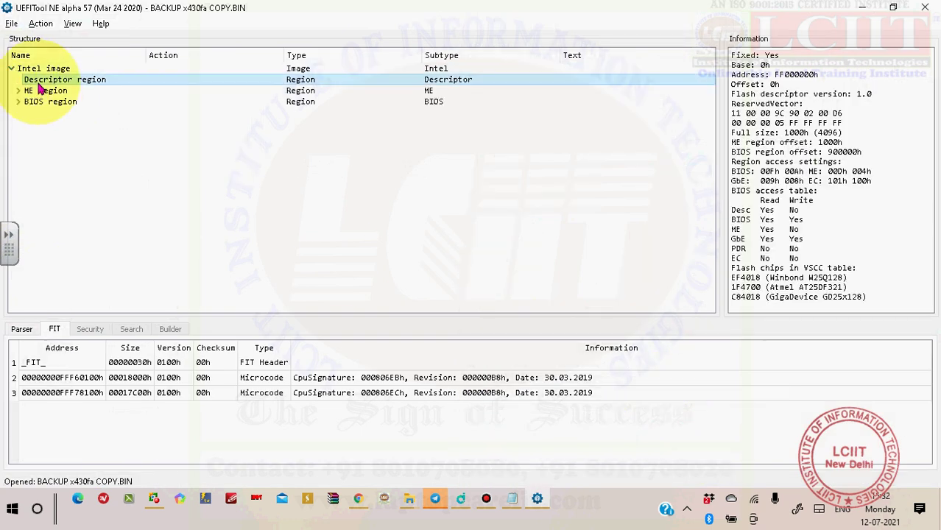
{"action": "left_click", "coordinate": [42, 91]}
Copy the backup's BIOS region size into the text note as "BIOS REGION SIZE -- 7340032" and close UEFITool
{"action": "left_click", "coordinate": [44, 103]}
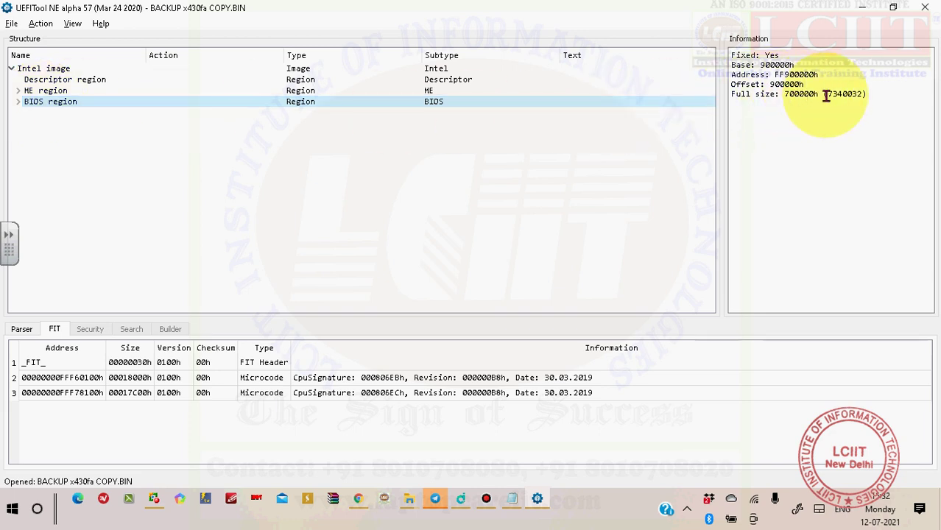
{"action": "left_click_drag", "start_coordinate": [827, 96], "coordinate": [865, 96]}
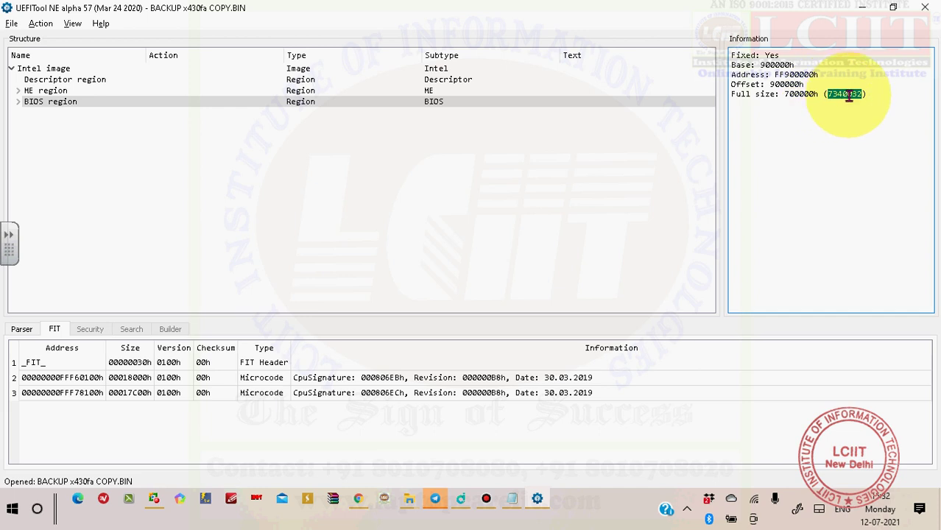
{"action": "right_click", "coordinate": [849, 96]}
{"action": "left_click", "coordinate": [864, 105]}
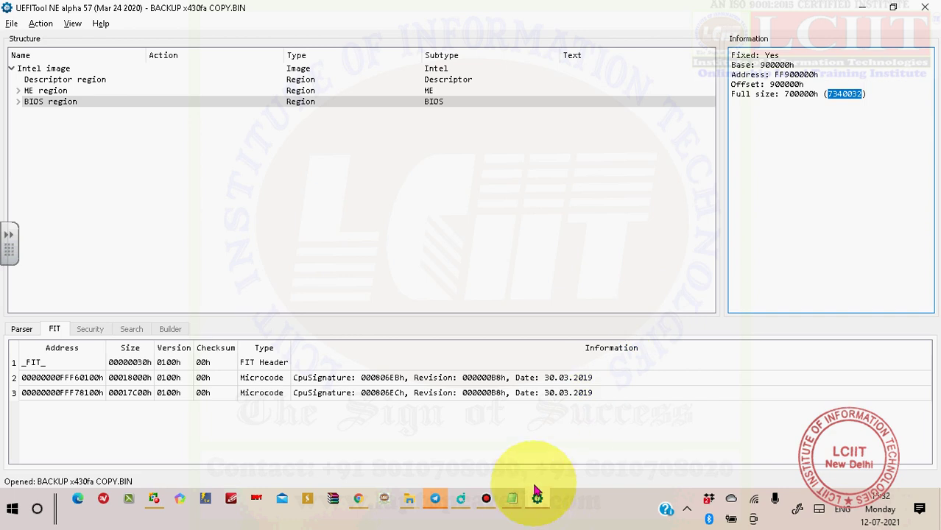
{"action": "left_click", "coordinate": [513, 498]}
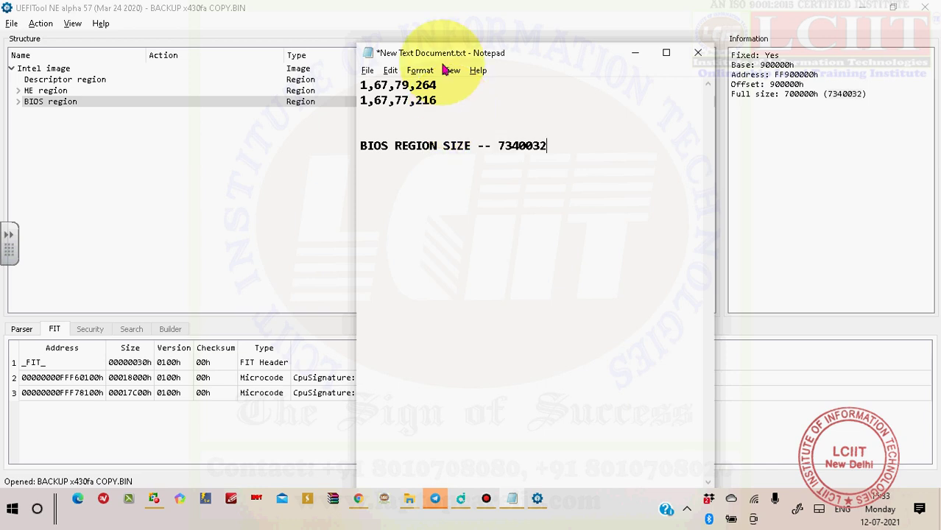
{"action": "left_click", "coordinate": [439, 102]}
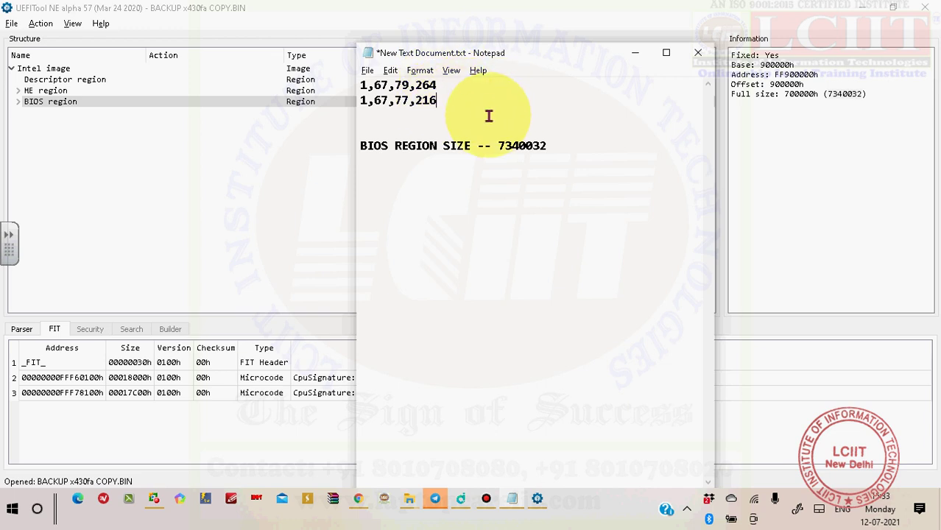
{"action": "left_click", "coordinate": [635, 52]}
{"action": "left_click", "coordinate": [925, 7]}
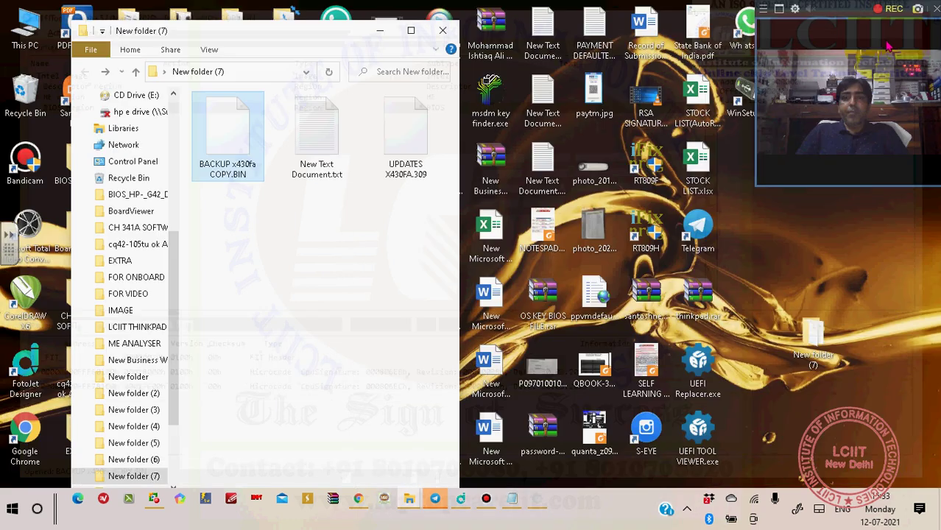
Open UPDATES X430FA.309 from New folder (7) with UEFI TOOL VIEWER.exe and expand its AMI Aptio capsule
{"action": "left_click", "coordinate": [403, 144]}
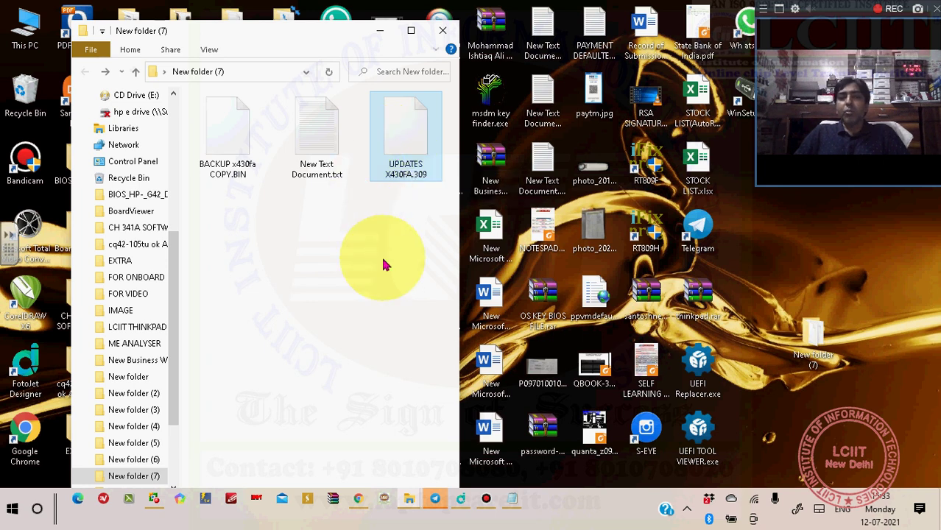
{"action": "left_click_drag", "start_coordinate": [378, 156], "coordinate": [698, 455]}
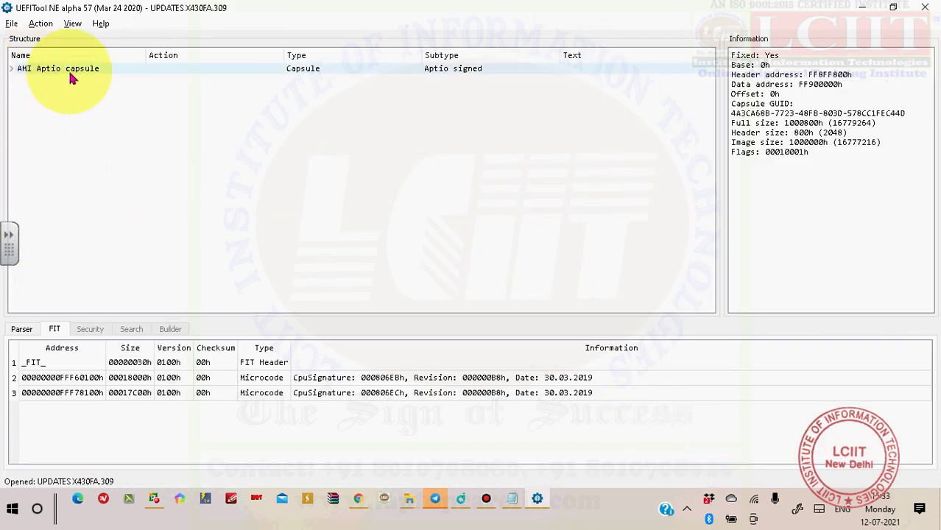
{"action": "left_click", "coordinate": [12, 70]}
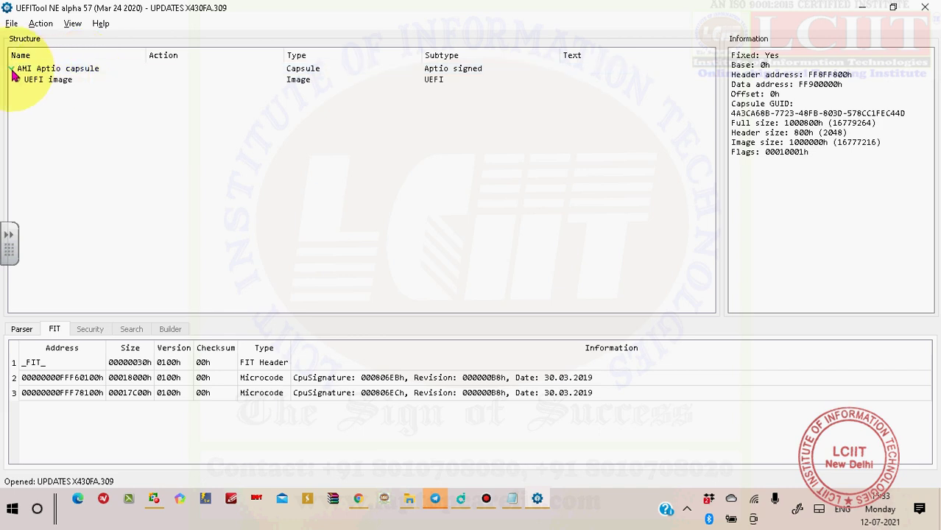
Inspect the full size of the UEFI image inside the update's AMI Aptio capsule and close UEFITool
{"action": "left_click", "coordinate": [58, 82]}
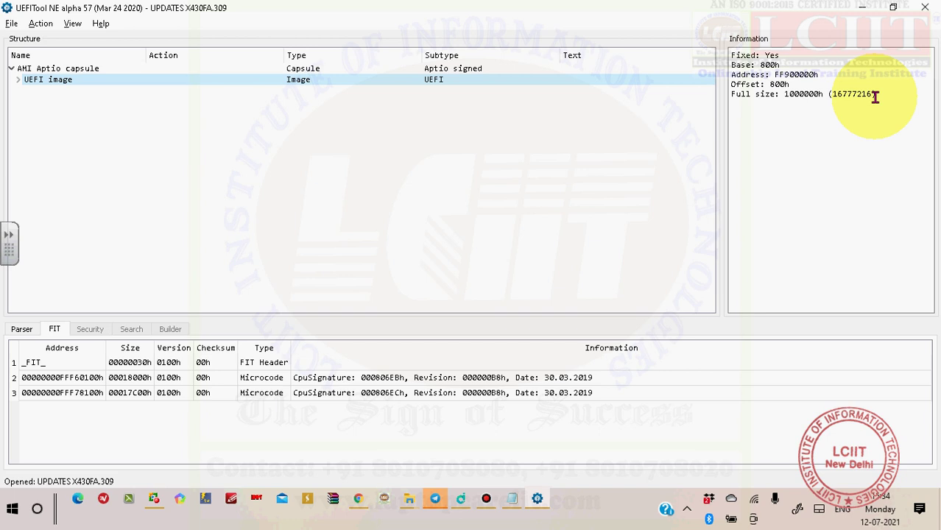
{"action": "left_click_drag", "start_coordinate": [832, 94], "coordinate": [874, 97]}
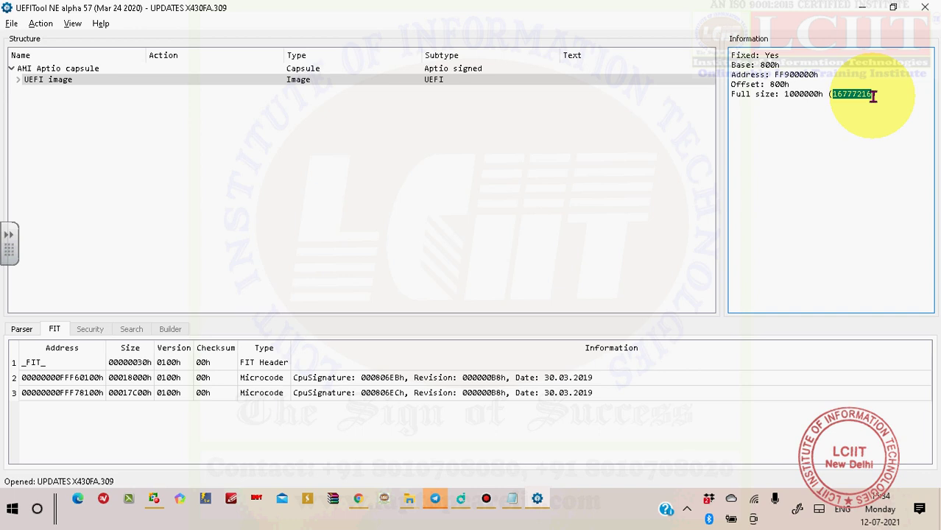
{"action": "left_click", "coordinate": [926, 7]}
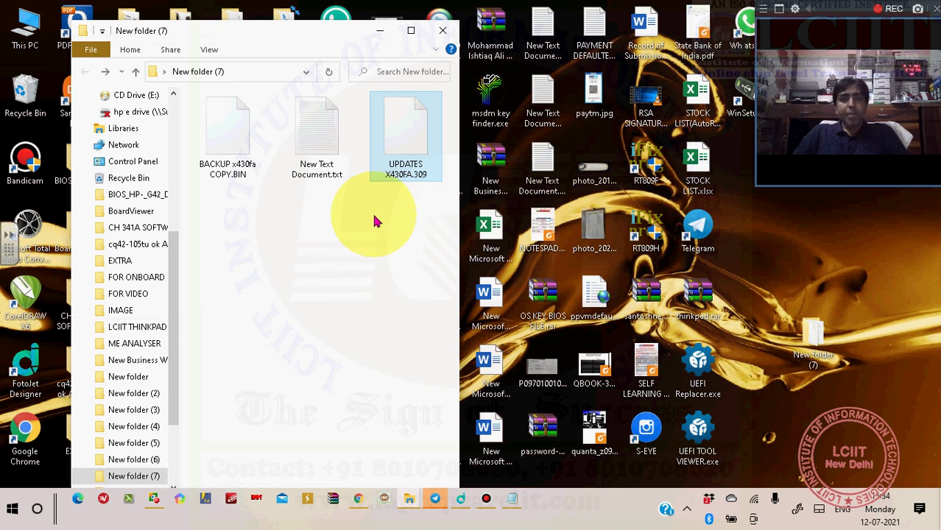
Open BACKUP x430fa COPY.BIN in UEFI TOOL VIEWER.exe, extract its BIOS region as is to "BACKUP Region_BIOS_BIOS_region.rgn" in New folder (7), and close UEFITool
{"action": "left_click", "coordinate": [229, 167]}
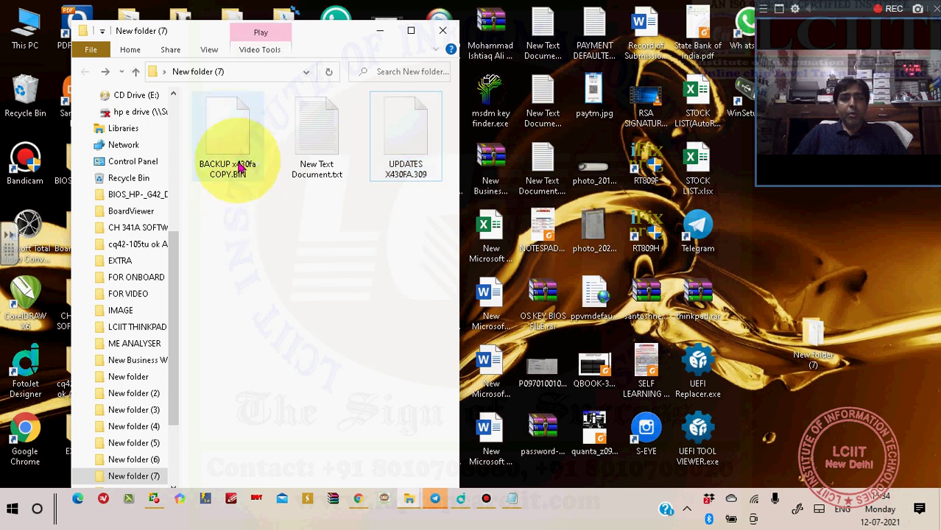
{"action": "left_click_drag", "start_coordinate": [228, 137], "coordinate": [706, 448]}
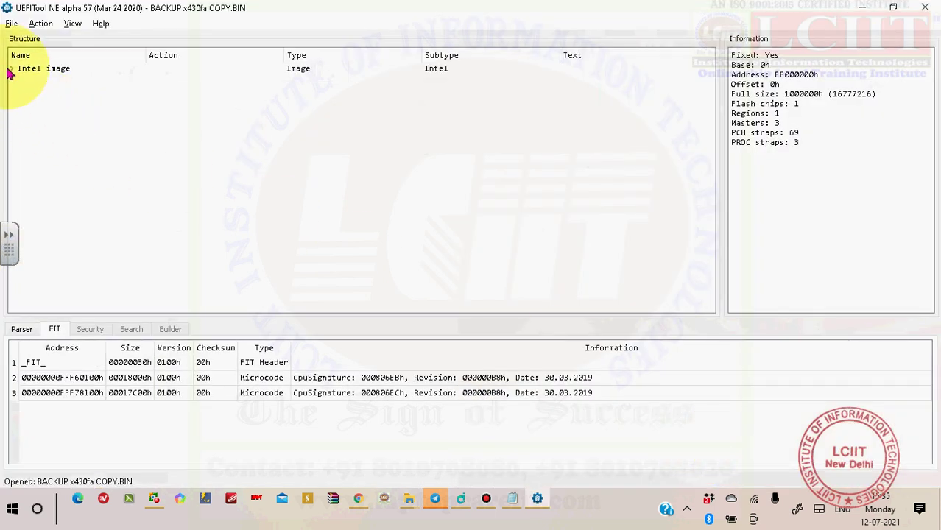
{"action": "left_click", "coordinate": [11, 69]}
{"action": "right_click", "coordinate": [34, 102]}
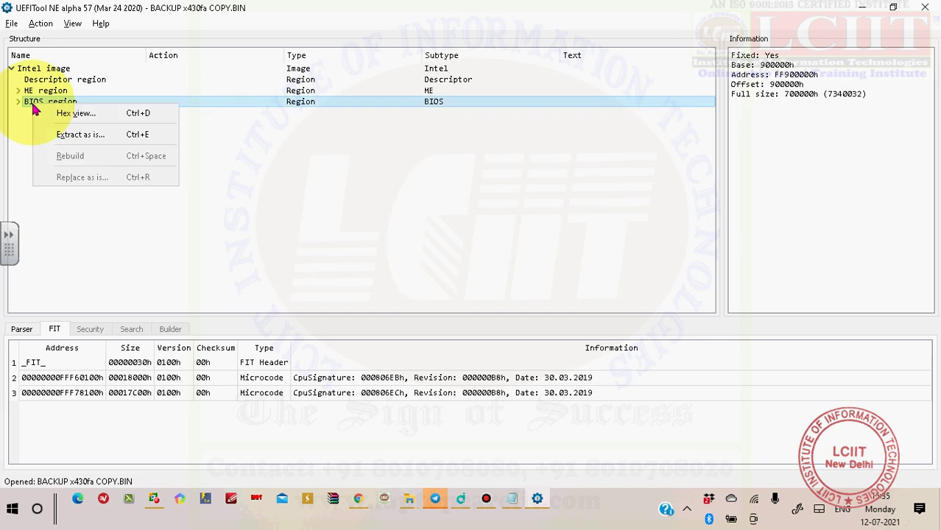
{"action": "left_click", "coordinate": [73, 135]}
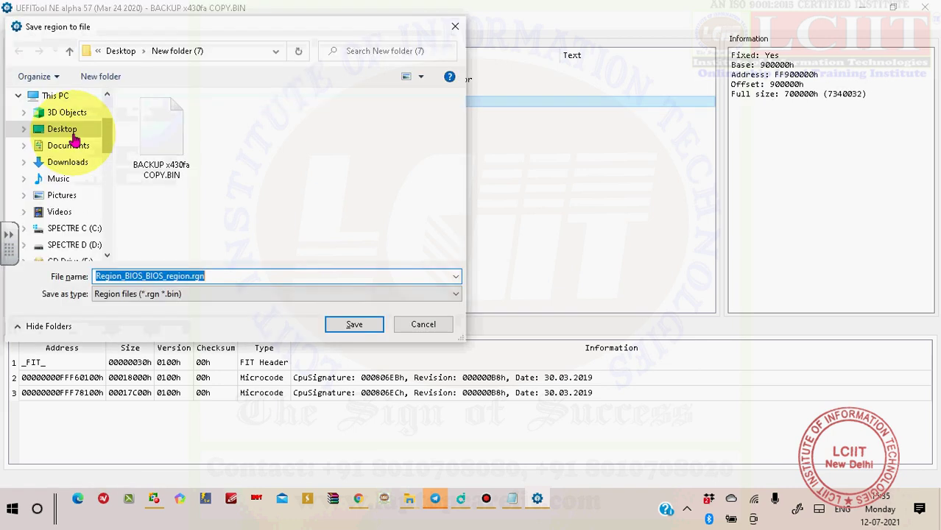
{"action": "left_click", "coordinate": [96, 276]}
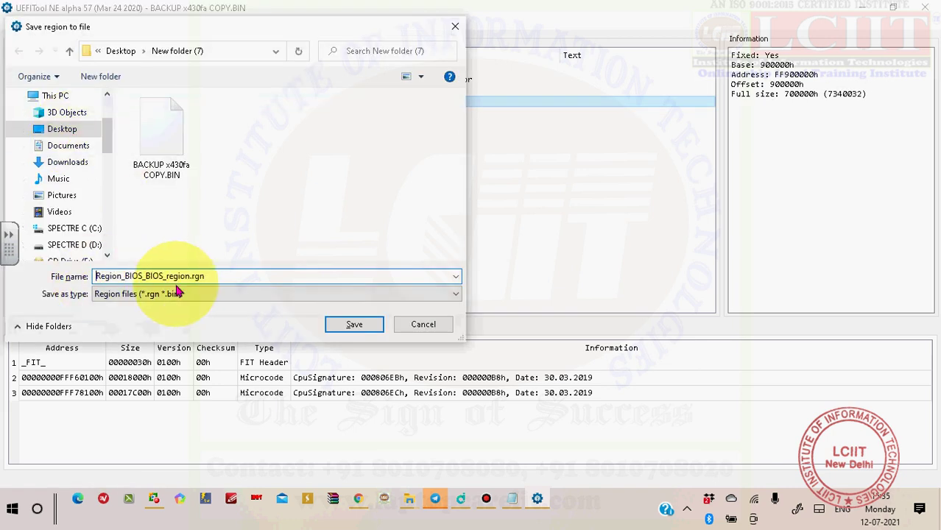
{"action": "type", "text": "BACKUP"}
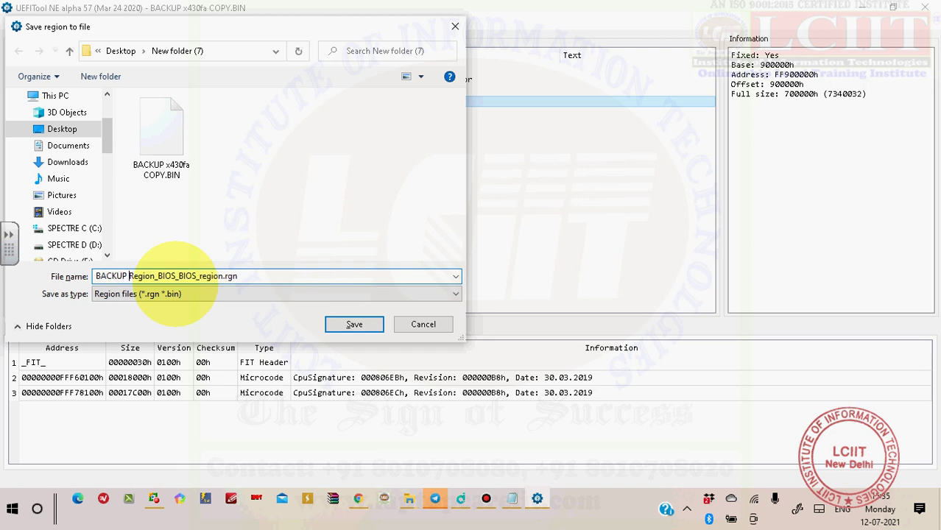
{"action": "left_click", "coordinate": [353, 324]}
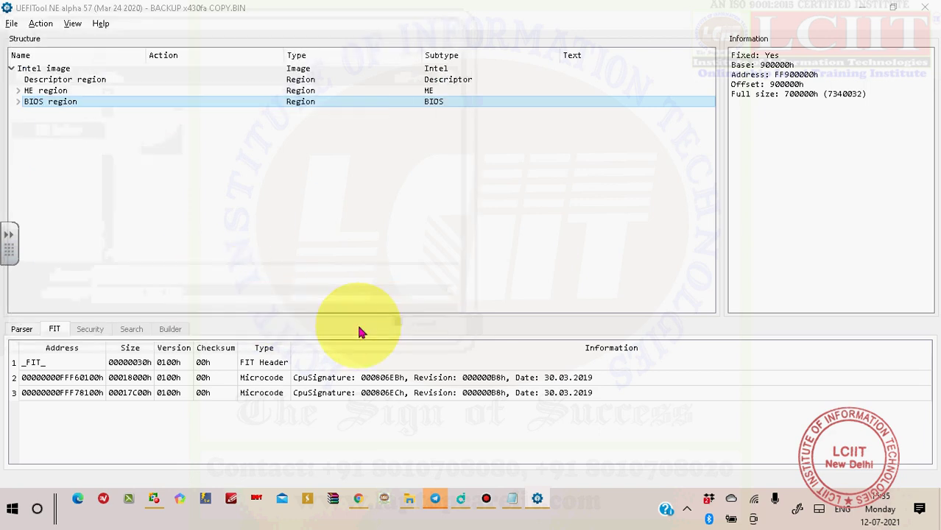
{"action": "left_click", "coordinate": [925, 7]}
Open UPDATES X430FA.309 in UEFI TOOL VIEWER.exe, extract its UEFI image as is to "UPDATES Image_UEFI_UEFI_image.rom", and close UEFITool
{"action": "left_click", "coordinate": [389, 148]}
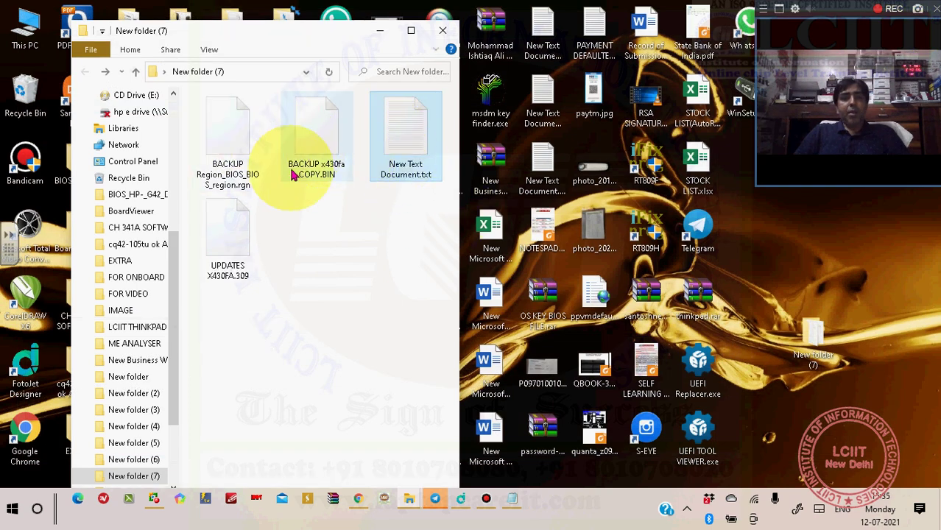
{"action": "left_click_drag", "start_coordinate": [229, 228], "coordinate": [695, 460]}
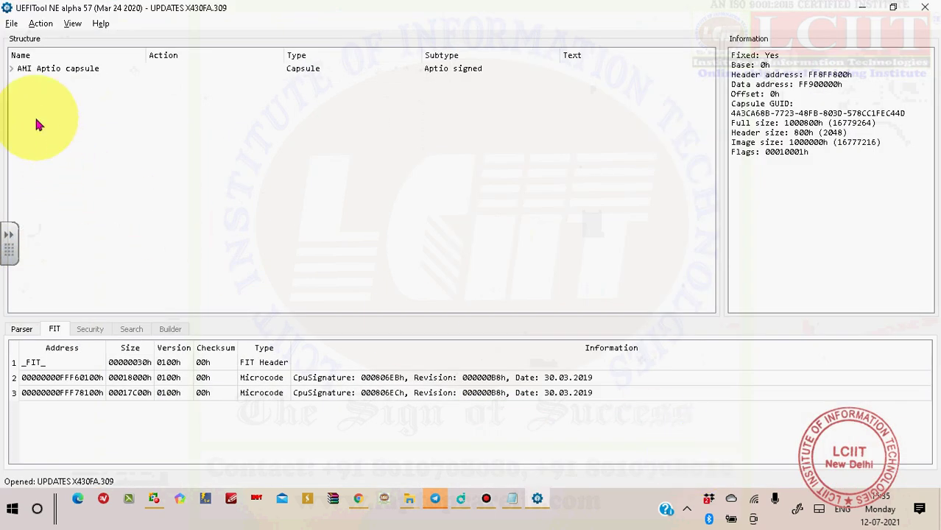
{"action": "left_click", "coordinate": [9, 68]}
{"action": "right_click", "coordinate": [29, 82]}
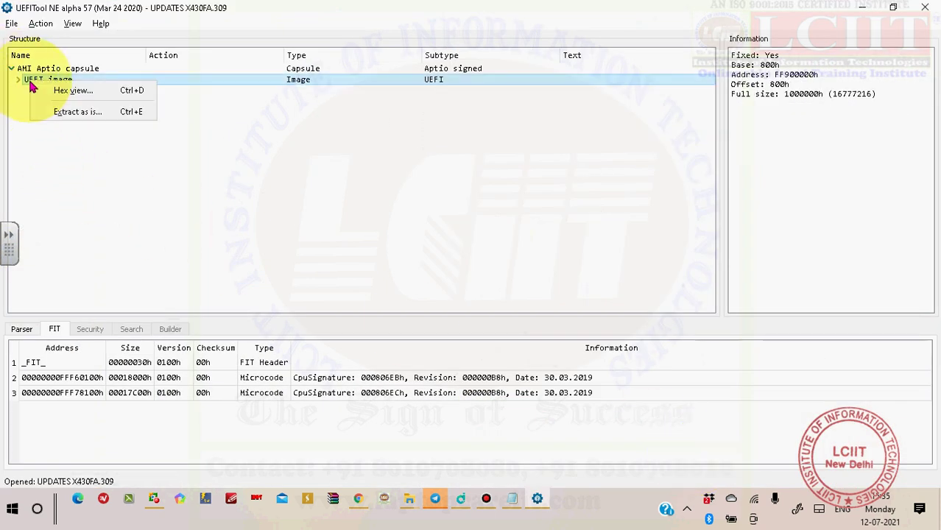
{"action": "left_click", "coordinate": [70, 111]}
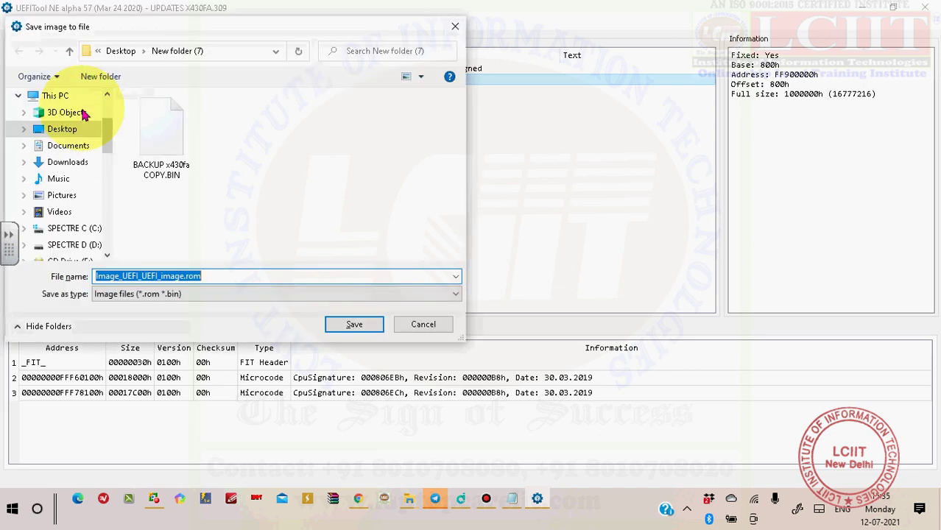
{"action": "left_click", "coordinate": [98, 276]}
{"action": "type", "text": "UPA"}
{"action": "key", "text": "BackSpace"}
{"action": "type", "text": "DATES"}
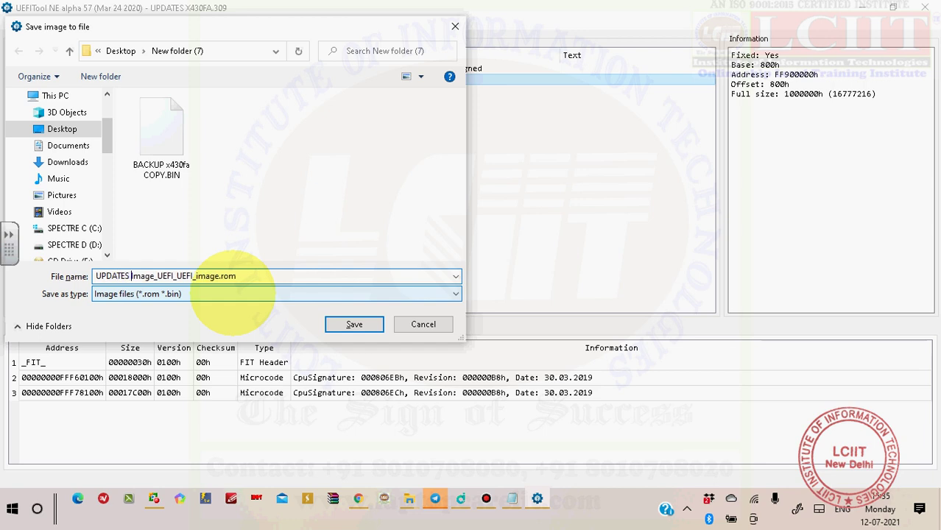
{"action": "left_click", "coordinate": [353, 324]}
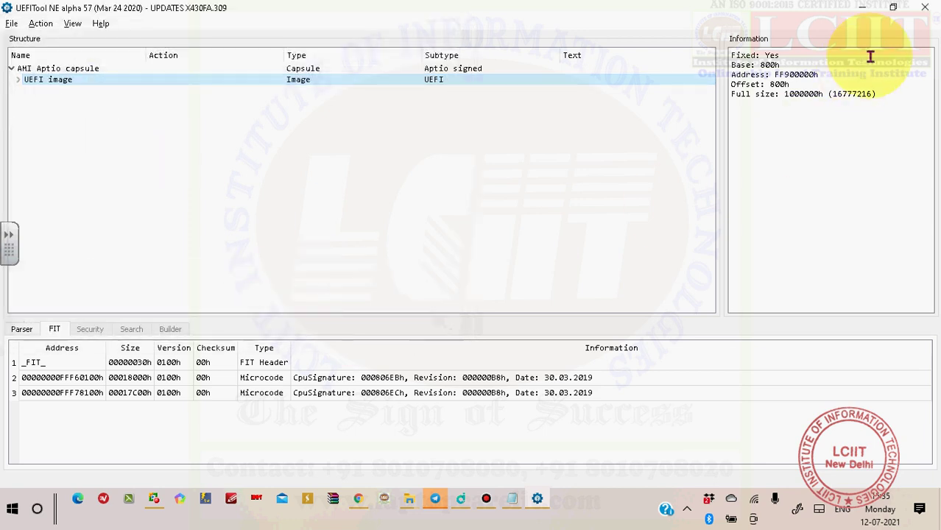
{"action": "left_click", "coordinate": [925, 7]}
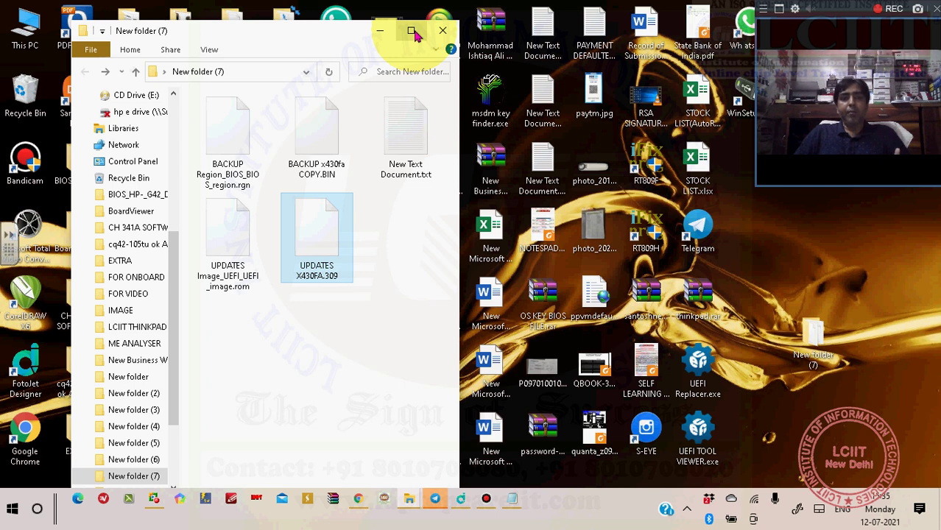
Open BACKUP Region_BIOS_BIOS_region.rgn from New folder (7) in Hex Workshop and minimize the editor
{"action": "left_click", "coordinate": [331, 325]}
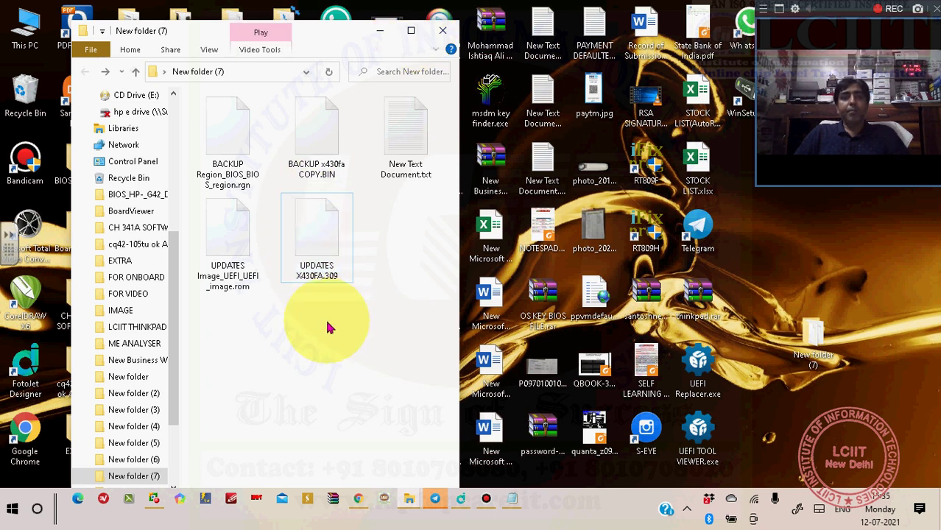
{"action": "left_click", "coordinate": [243, 262]}
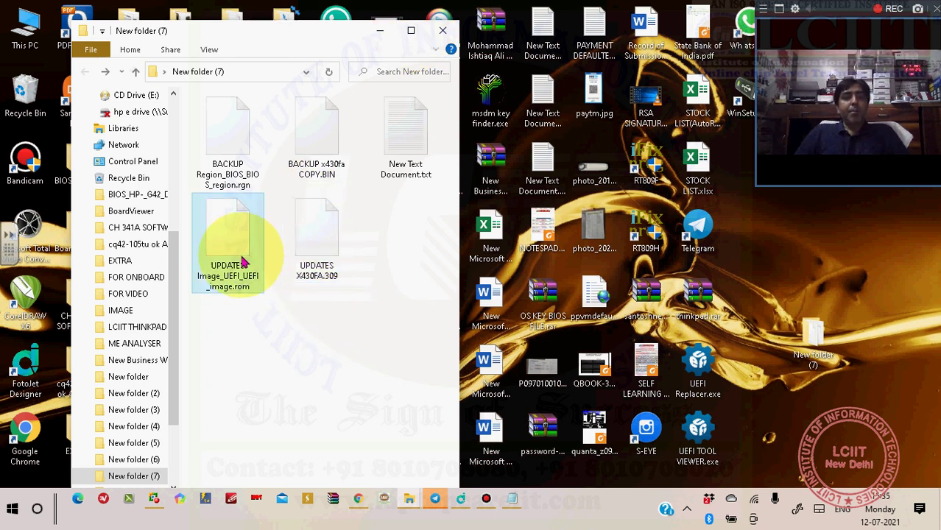
{"action": "left_click", "coordinate": [238, 164]}
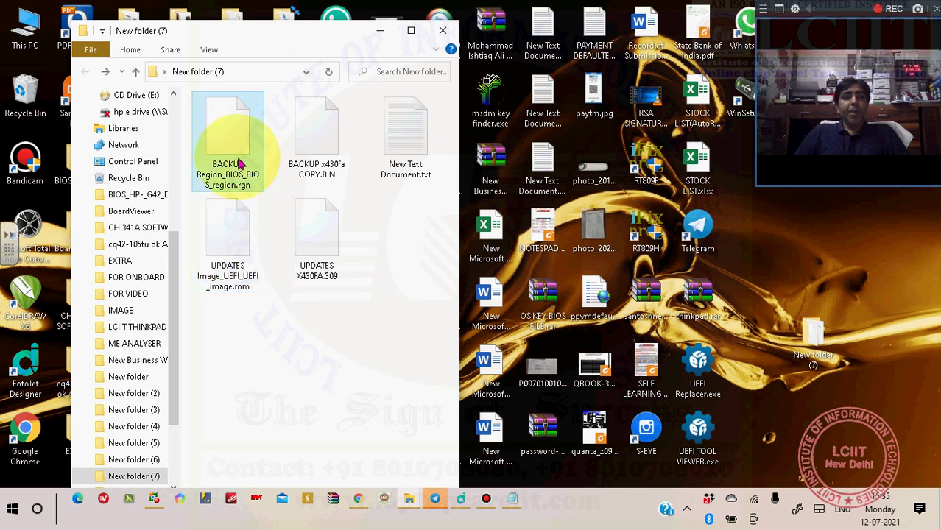
{"action": "right_click", "coordinate": [236, 148]}
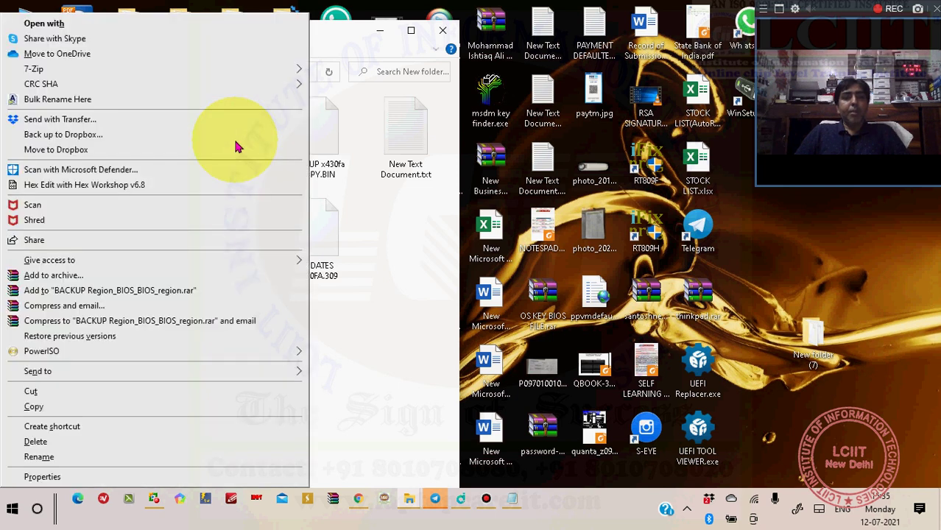
{"action": "left_click", "coordinate": [111, 185]}
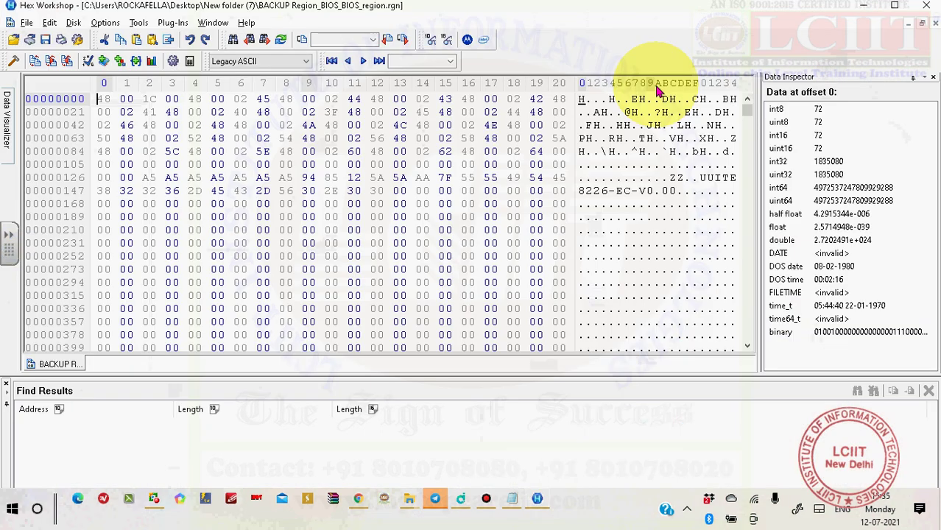
{"action": "left_click", "coordinate": [864, 5]}
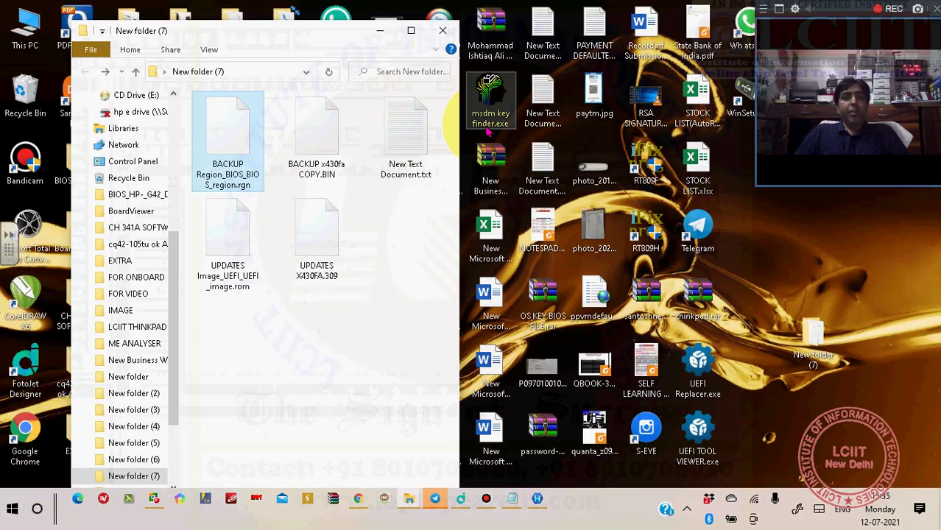
Open UPDATES Image_UEFI_UEFI_image.rom in Hex Workshop as well and tile both files side by side
{"action": "left_click", "coordinate": [229, 261]}
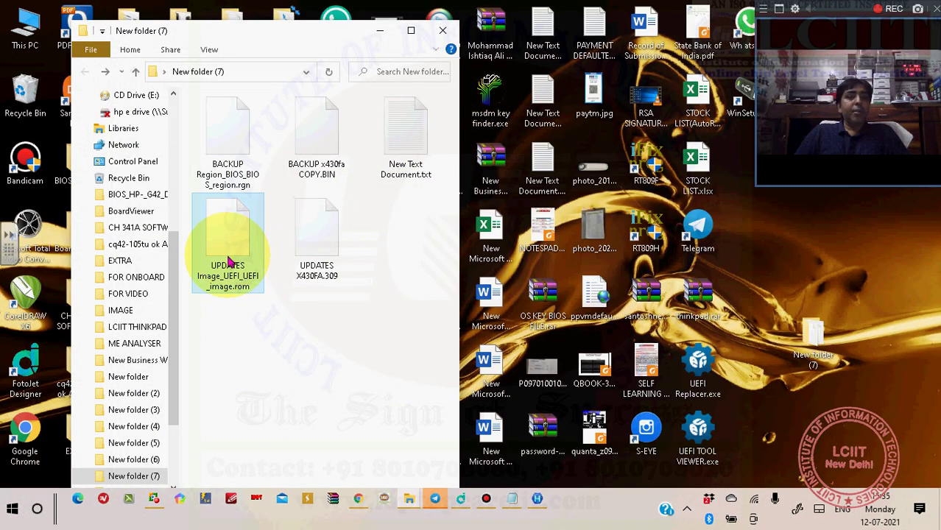
{"action": "right_click", "coordinate": [229, 262]}
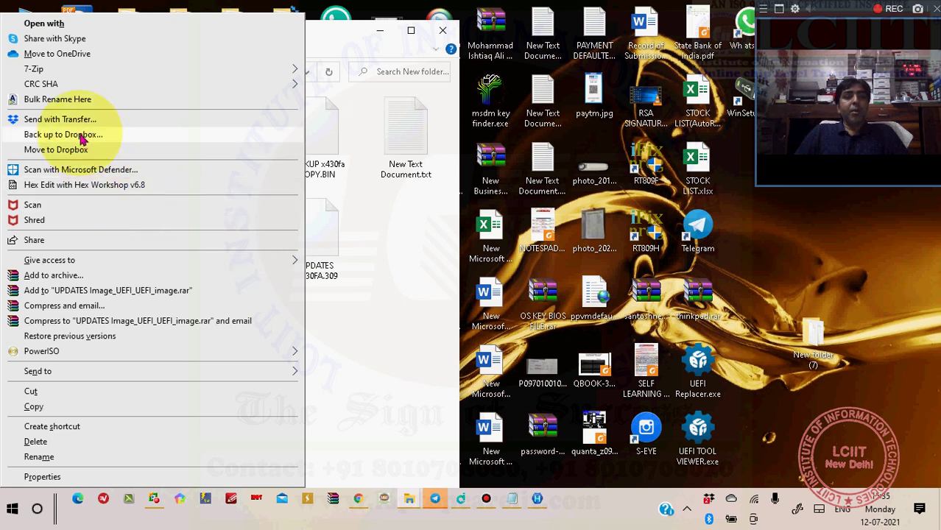
{"action": "left_click", "coordinate": [84, 190]}
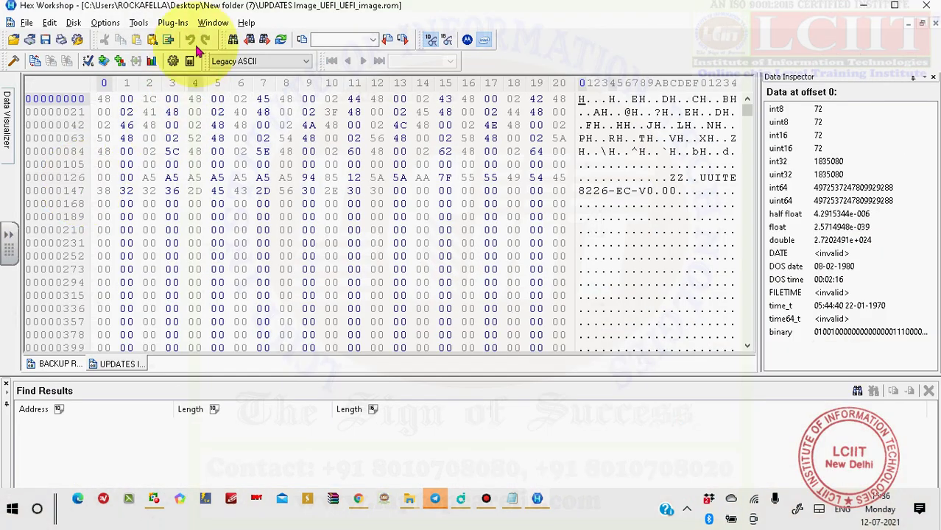
{"action": "left_click", "coordinate": [213, 22]}
{"action": "left_click", "coordinate": [234, 78]}
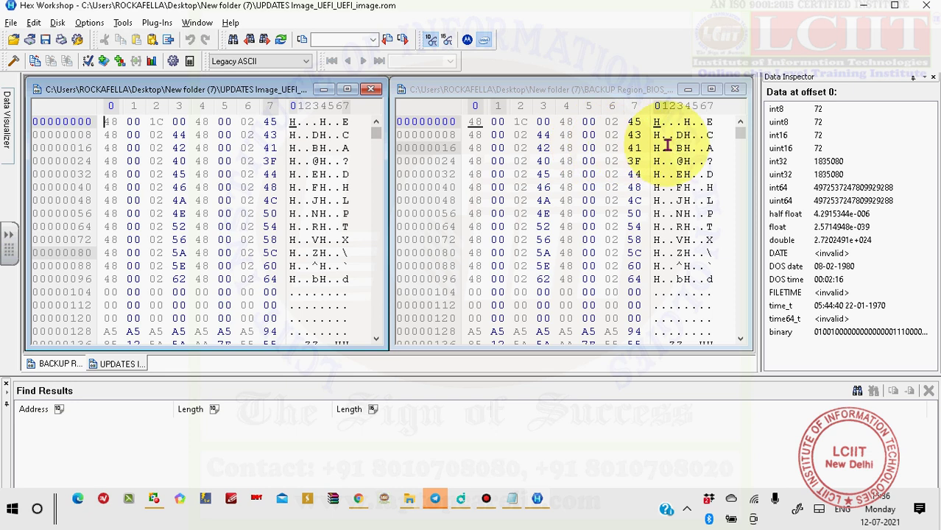
View the ends of both hex files, and retile them side by side with the backup BIOS region first
{"action": "left_click_drag", "start_coordinate": [376, 135], "coordinate": [373, 342]}
{"action": "left_click_drag", "start_coordinate": [740, 133], "coordinate": [738, 339]}
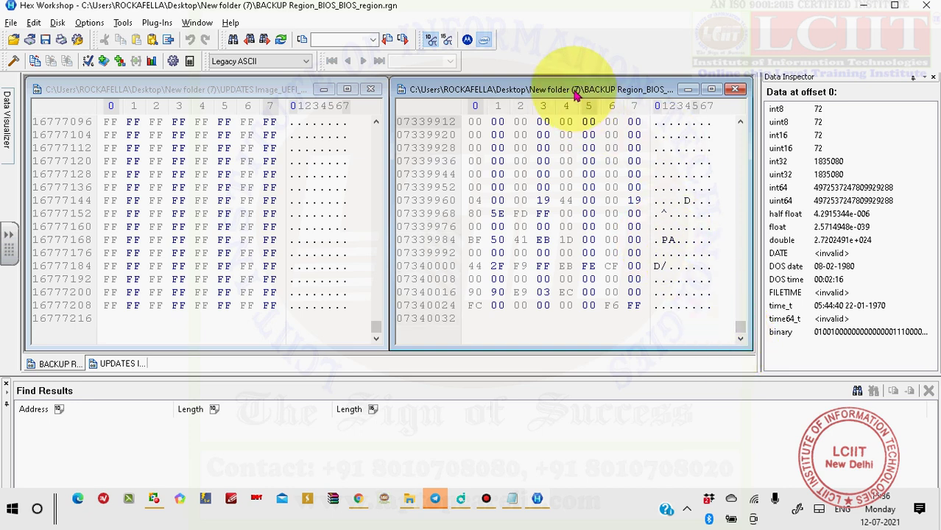
{"action": "double_click", "coordinate": [464, 89]}
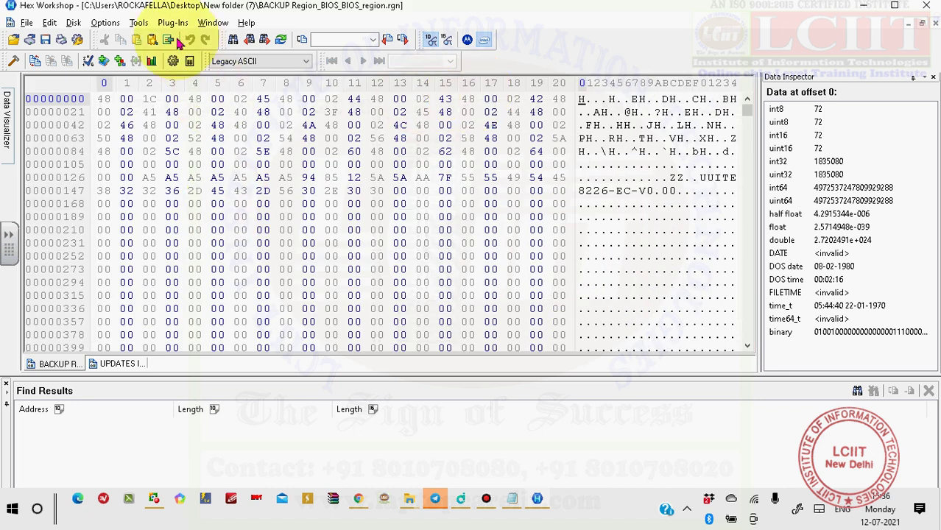
{"action": "left_click", "coordinate": [213, 23]}
{"action": "left_click", "coordinate": [234, 79]}
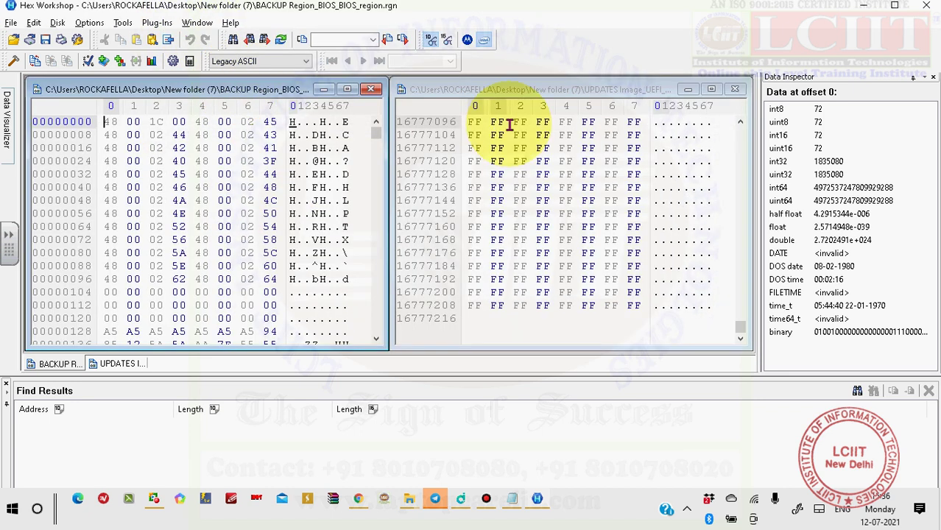
Examine the backup region's last bytes, highlight 50 41 EB in row 07339984, and return both files to their beginning
{"action": "left_click", "coordinate": [529, 94]}
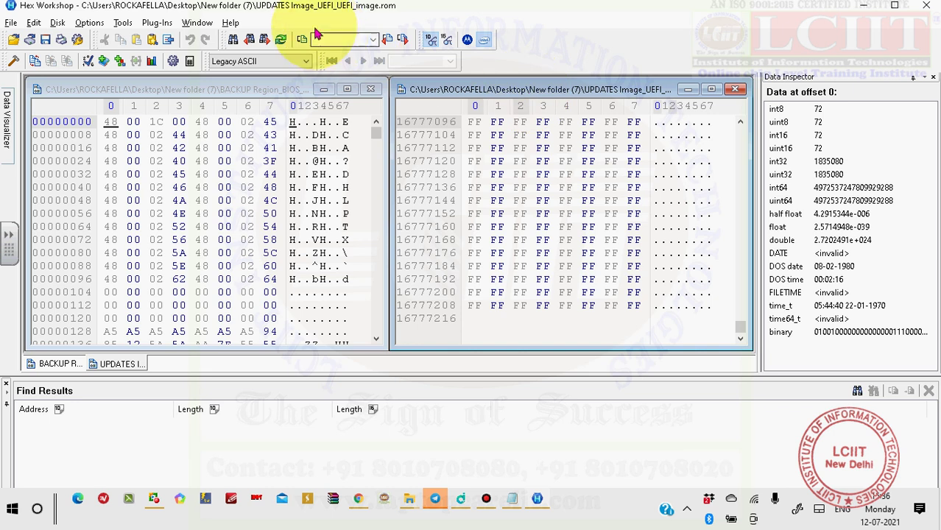
{"action": "left_click", "coordinate": [251, 91]}
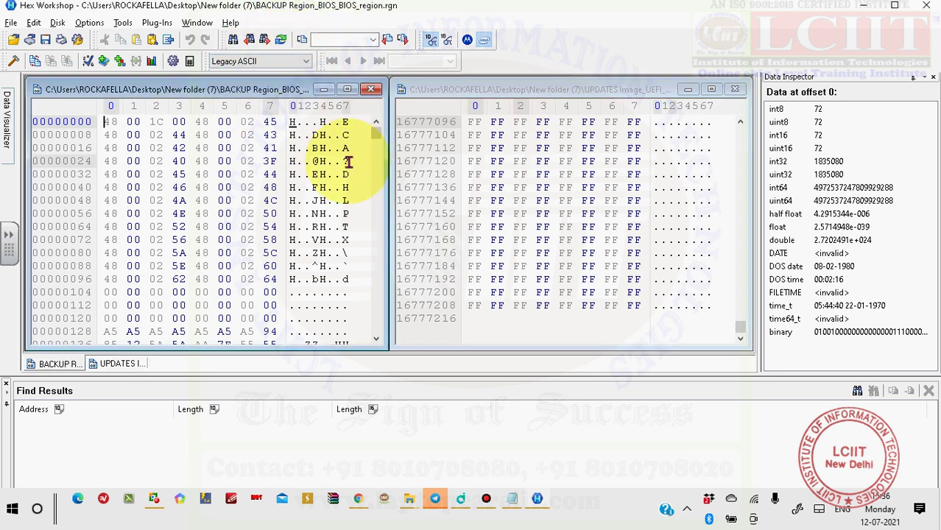
{"action": "left_click_drag", "start_coordinate": [377, 131], "coordinate": [374, 331]}
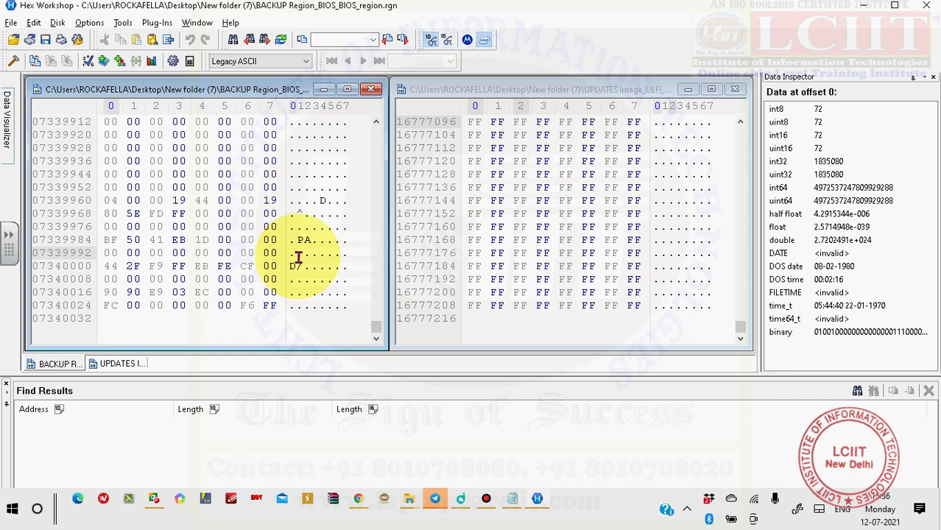
{"action": "left_click_drag", "start_coordinate": [300, 240], "coordinate": [318, 245]}
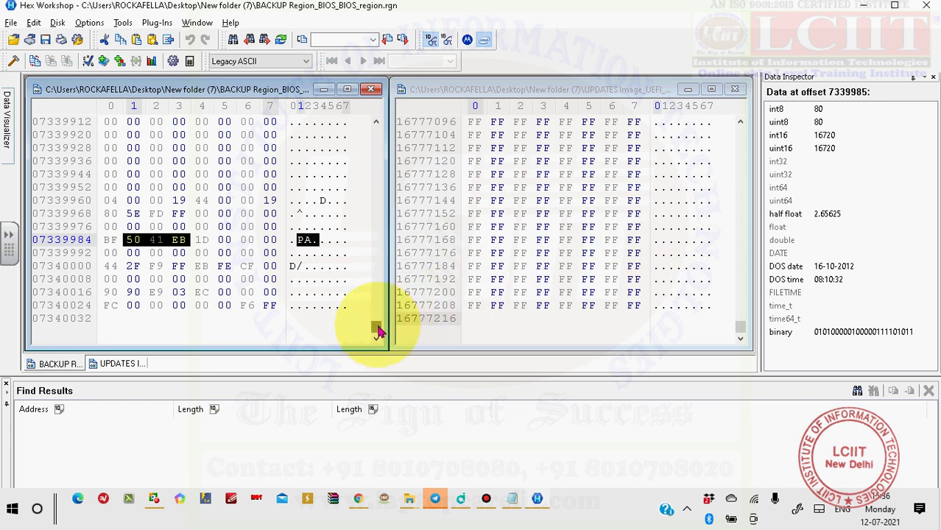
{"action": "left_click_drag", "start_coordinate": [377, 327], "coordinate": [392, 131]}
{"action": "left_click_drag", "start_coordinate": [740, 321], "coordinate": [744, 135]}
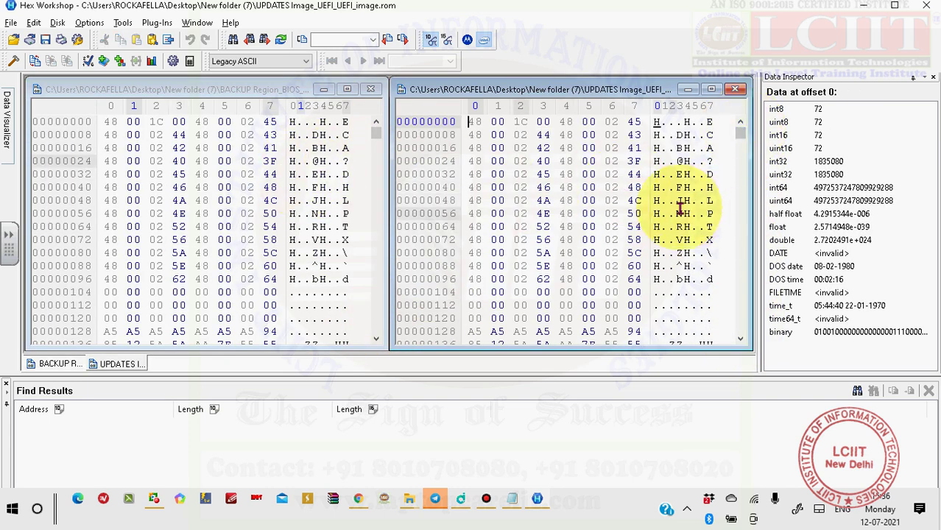
Place the cursor at the very end of the backup BIOS region file and copy that address
{"action": "left_click_drag", "start_coordinate": [374, 131], "coordinate": [374, 330]}
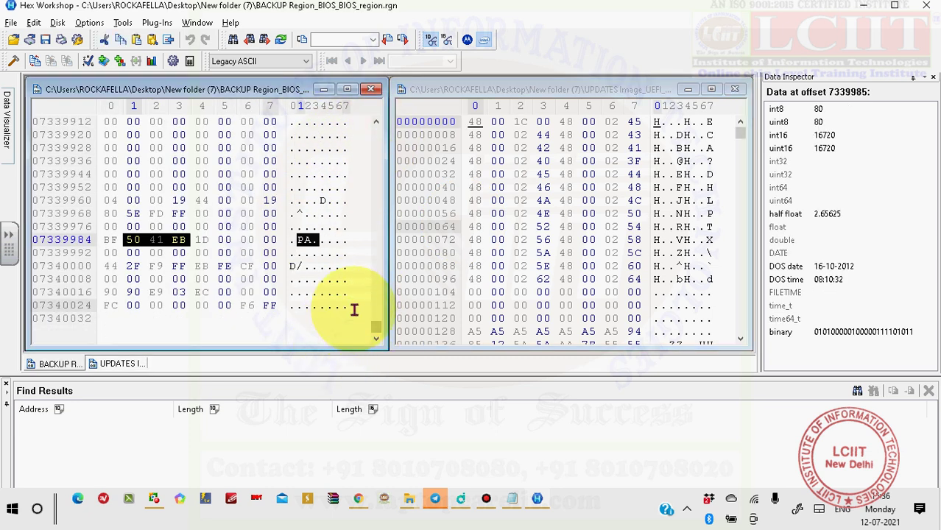
{"action": "left_click", "coordinate": [350, 318]}
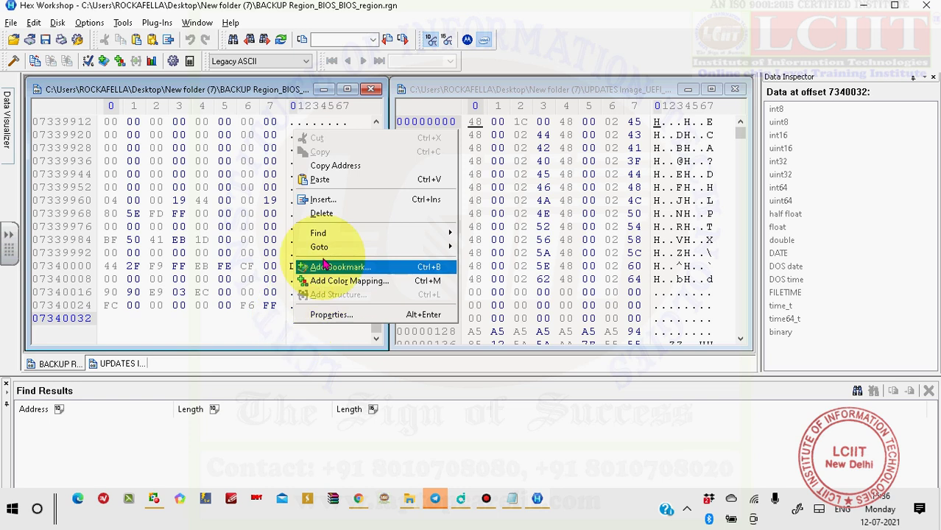
{"action": "left_click", "coordinate": [332, 165]}
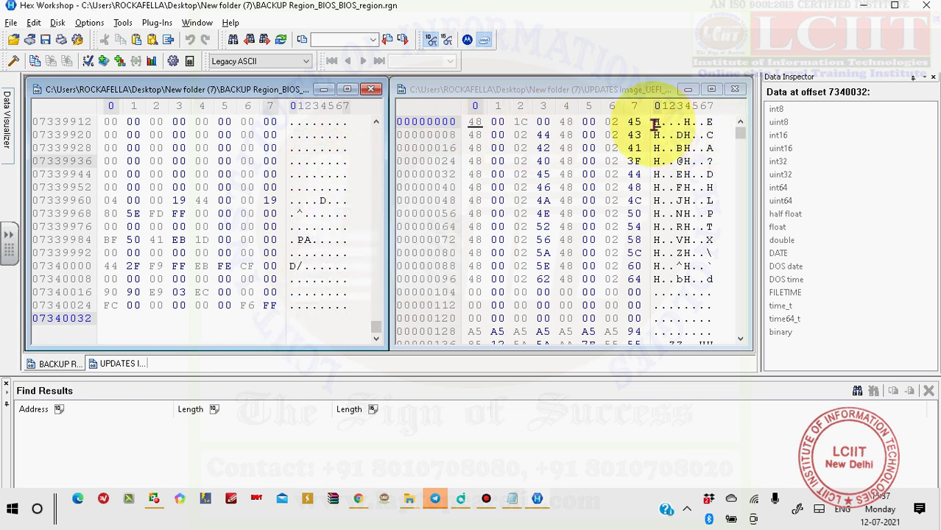
Go to decimal offset 7340032 from the beginning of the UPDATES Image_UEFI_UEFI_image.rom file, using the copied address
{"action": "left_click", "coordinate": [609, 88]}
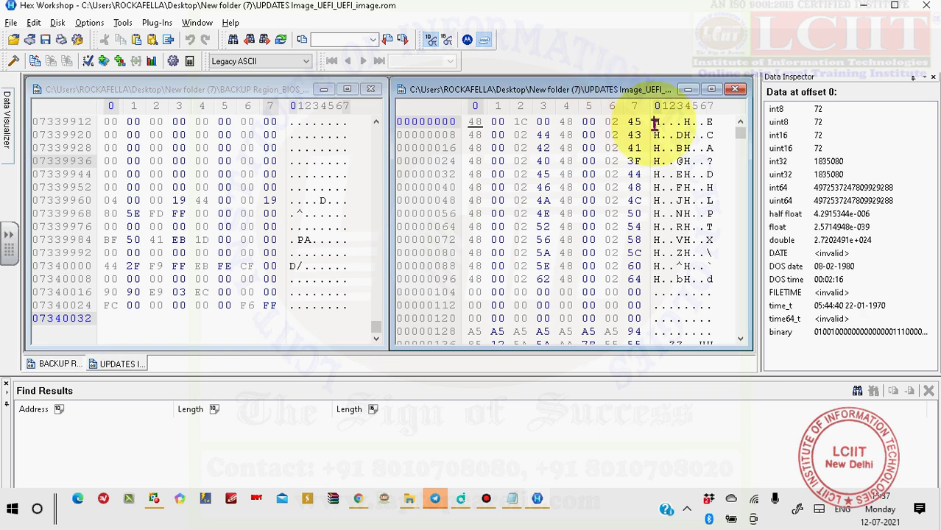
{"action": "key", "text": "ctrl+g"}
{"action": "key", "text": "ctrl+c"}
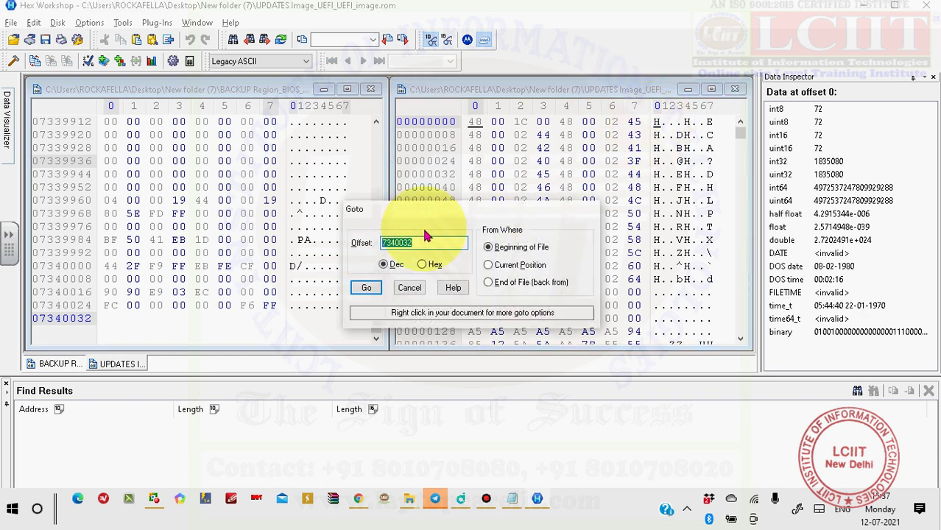
{"action": "right_click", "coordinate": [398, 242]}
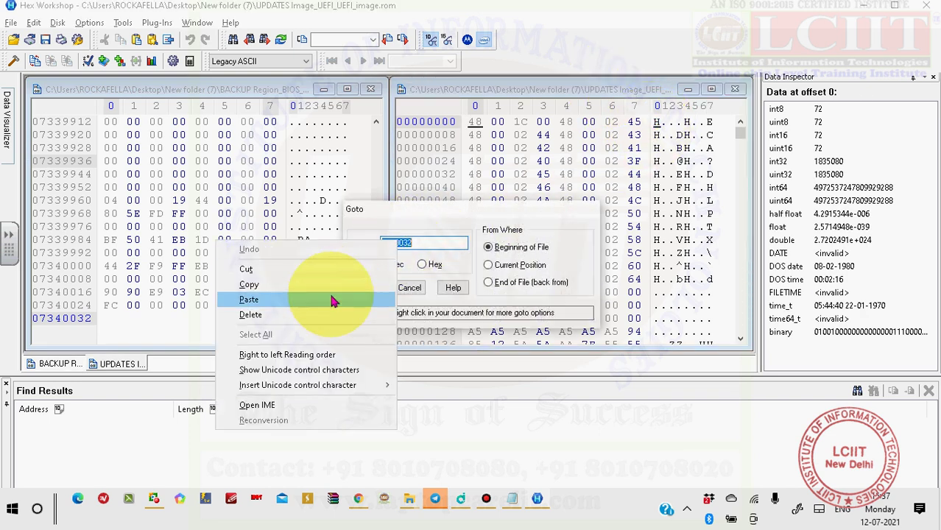
{"action": "left_click", "coordinate": [315, 299]}
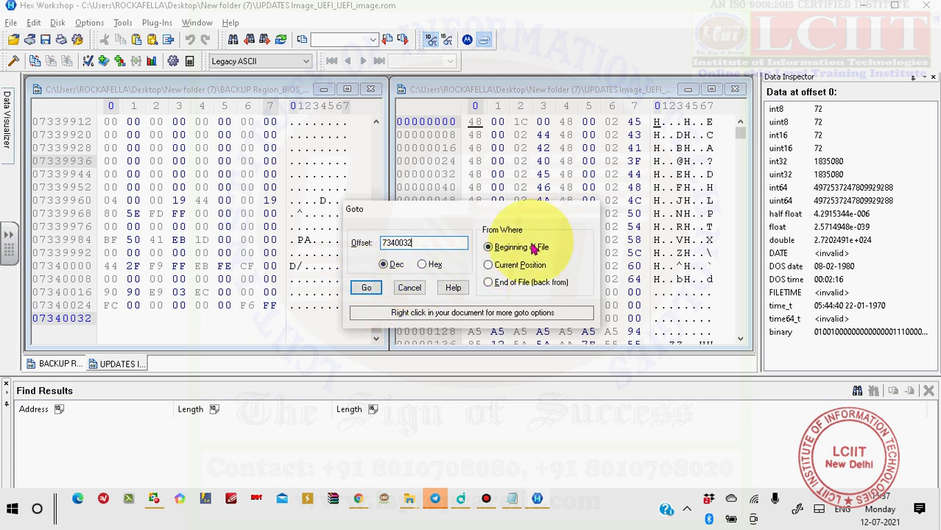
{"action": "left_click", "coordinate": [368, 288]}
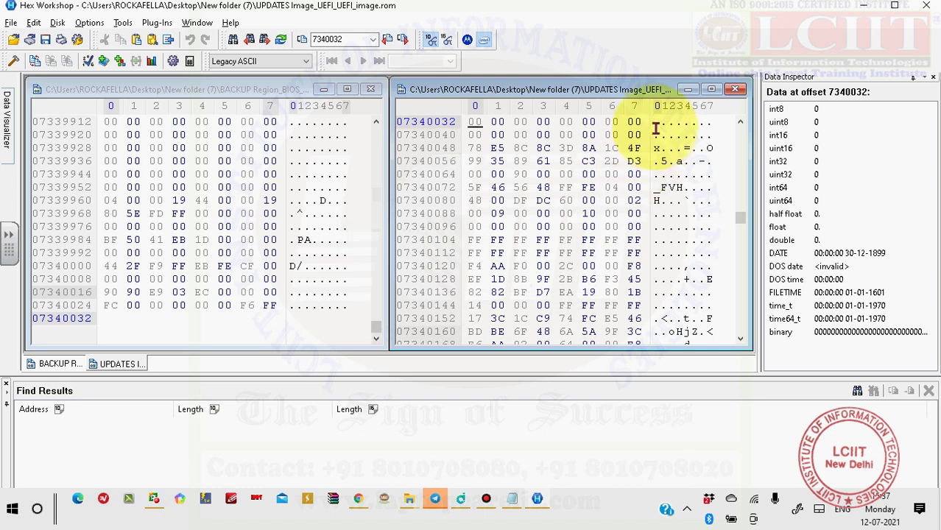
Delete all bytes from offset 7340032 to the end of the update image and compare the ends of both files
{"action": "left_click_drag", "start_coordinate": [654, 126], "coordinate": [739, 326]}
{"action": "left_click", "coordinate": [721, 312], "text": "shift"}
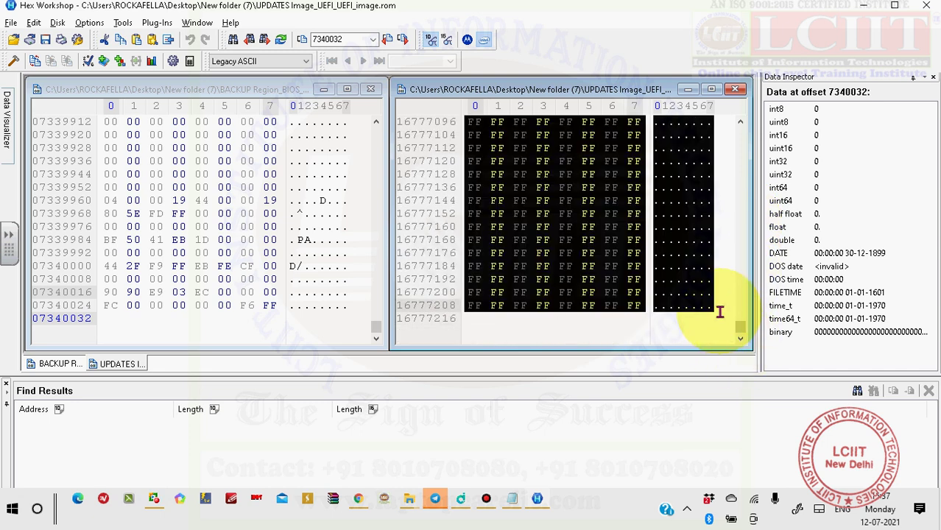
{"action": "right_click", "coordinate": [553, 283]}
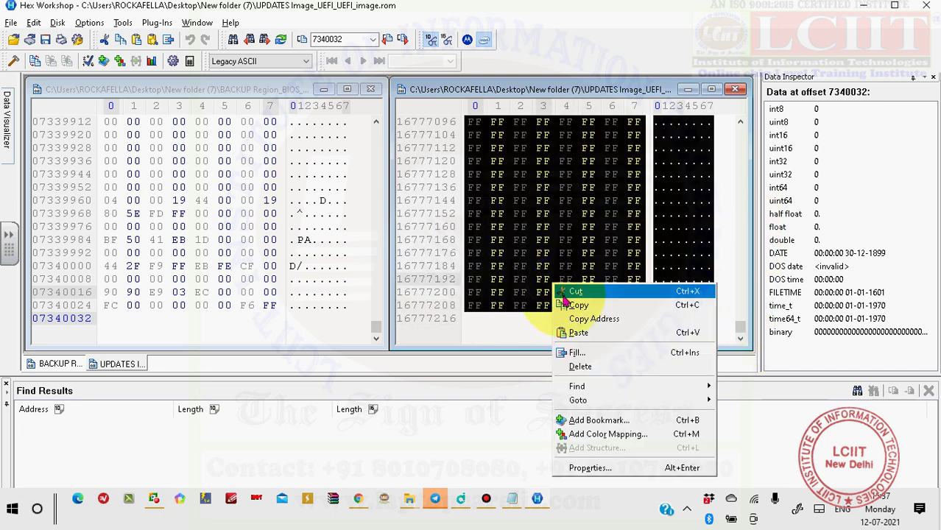
{"action": "left_click", "coordinate": [580, 366]}
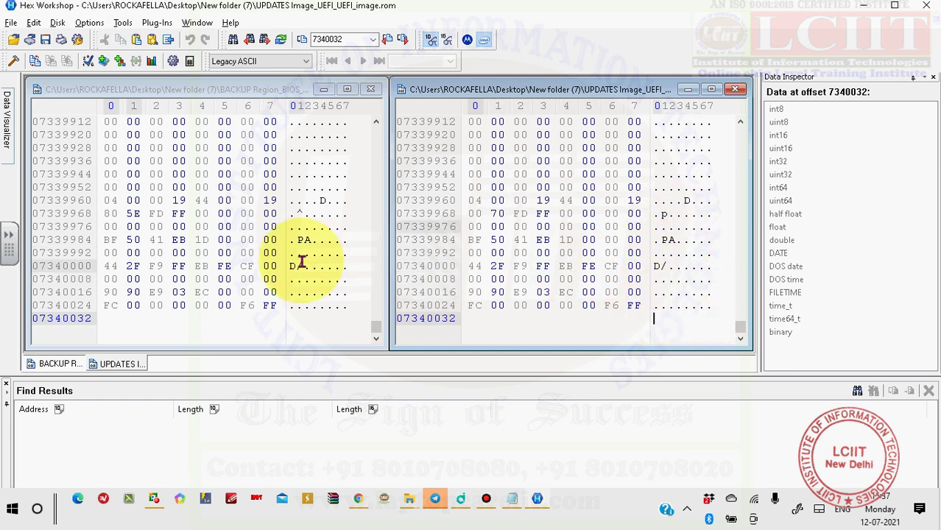
{"action": "scroll", "coordinate": [340, 263], "scroll_direction": "up", "scroll_amount": 4}
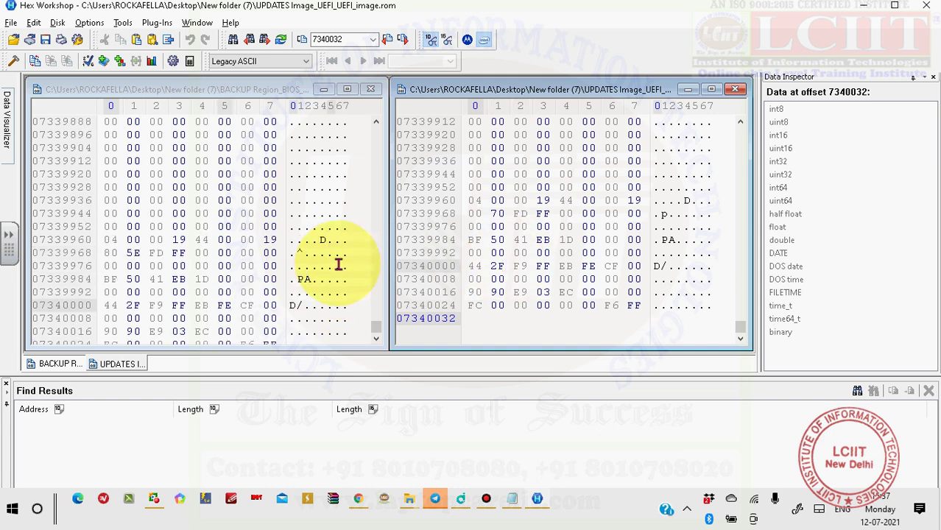
{"action": "scroll", "coordinate": [293, 252], "scroll_direction": "up", "scroll_amount": 1}
{"action": "scroll", "coordinate": [695, 268], "scroll_direction": "up", "scroll_amount": 4}
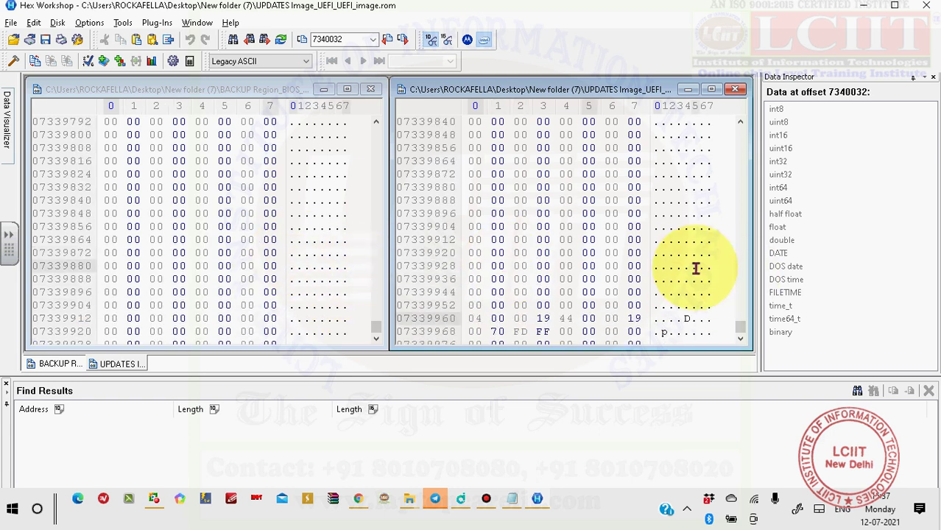
{"action": "scroll", "coordinate": [696, 268], "scroll_direction": "down", "scroll_amount": 3}
{"action": "scroll", "coordinate": [340, 244], "scroll_direction": "down", "scroll_amount": 5}
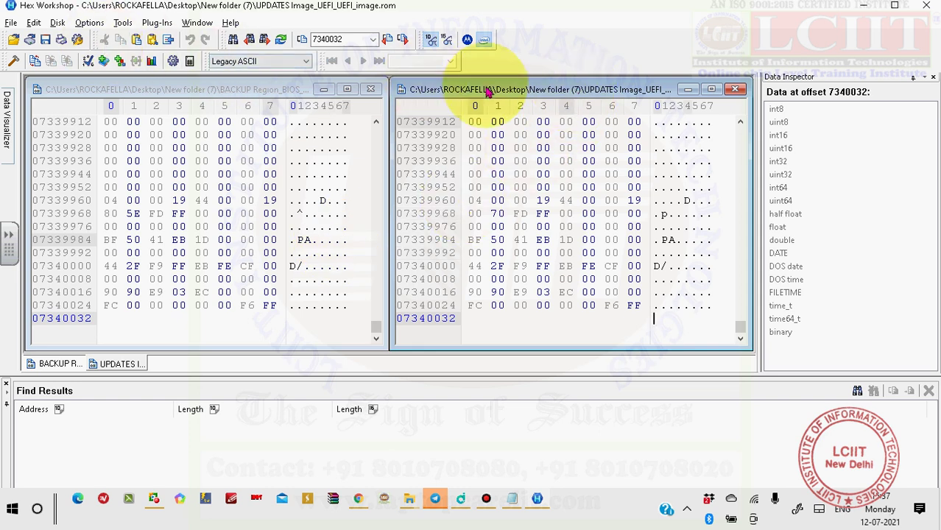
Save the trimmed update image as UPDATES BIOS REGION.rom in New folder (7) and close Hex Workshop
{"action": "left_click", "coordinate": [712, 89]}
{"action": "left_click", "coordinate": [27, 23]}
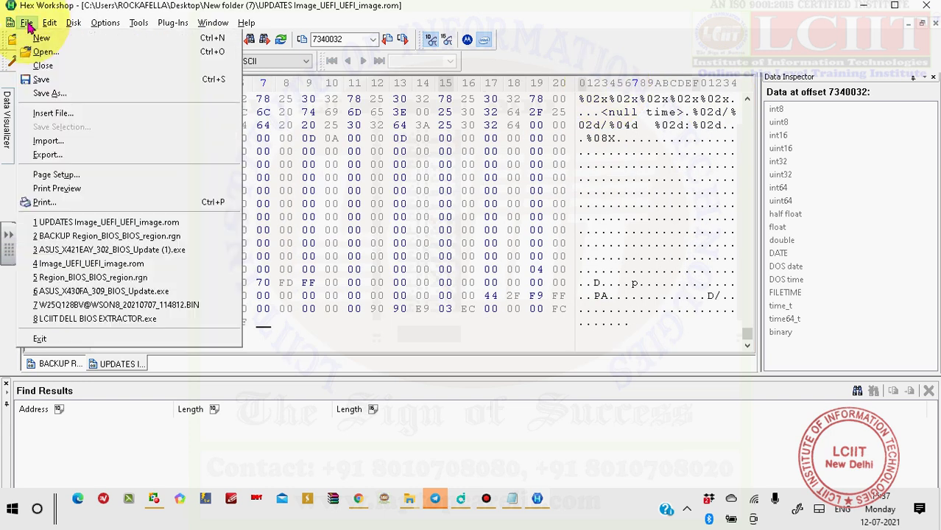
{"action": "left_click", "coordinate": [49, 93]}
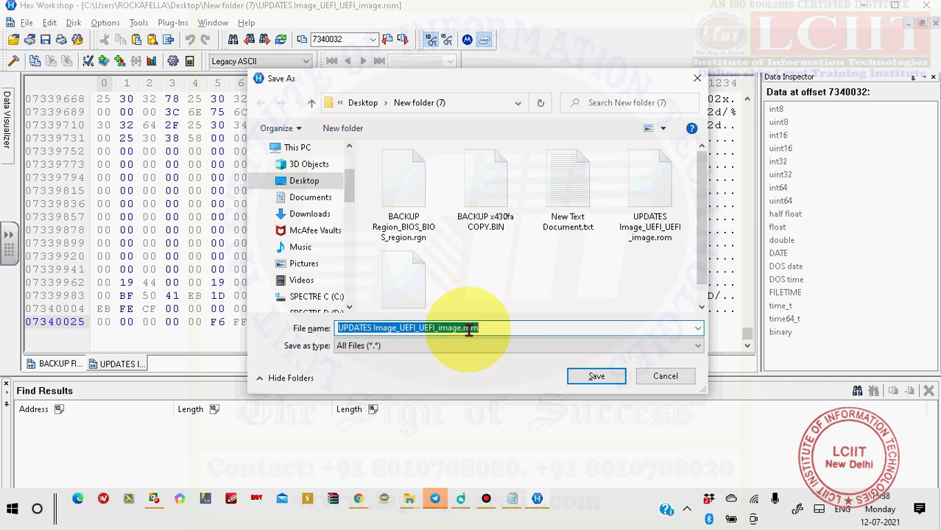
{"action": "left_click_drag", "start_coordinate": [463, 330], "coordinate": [315, 342]}
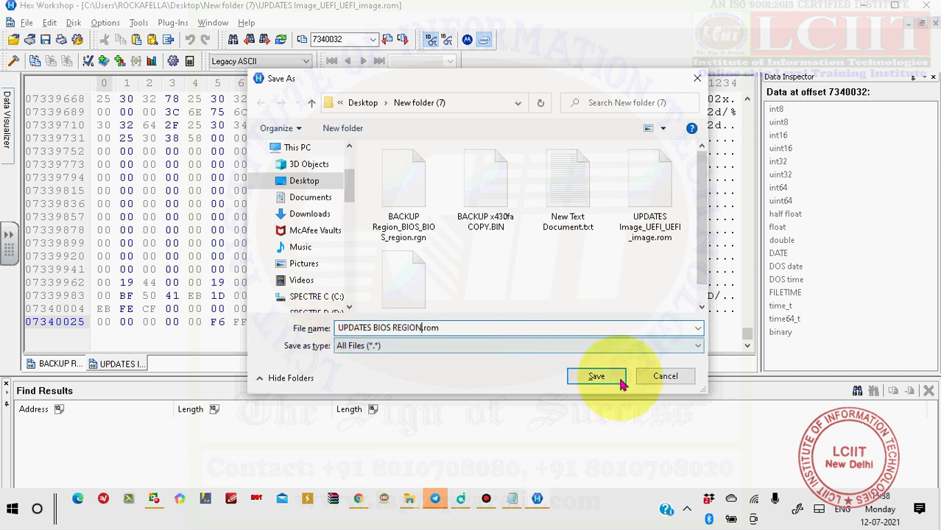
{"action": "left_click", "coordinate": [597, 376]}
{"action": "left_click", "coordinate": [929, 6]}
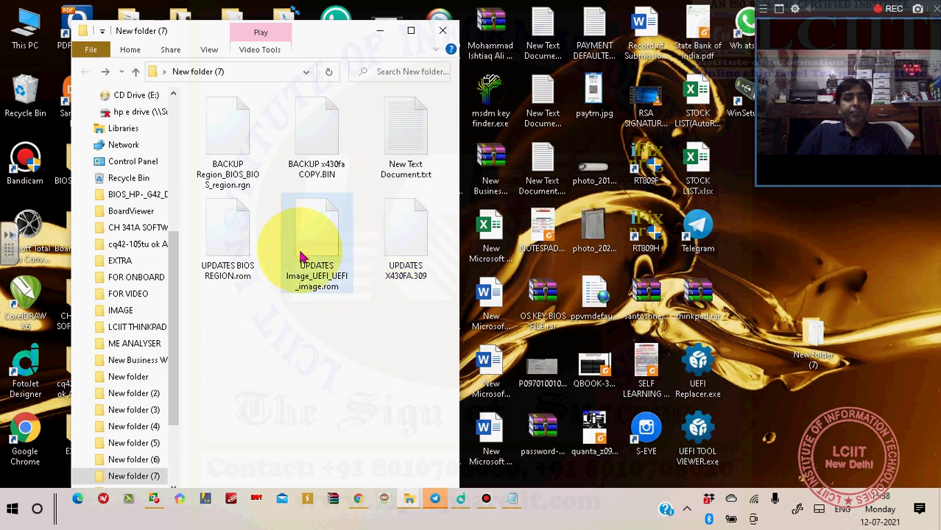
Open BACKUP x430fa COPY.BIN from New folder (7) with UEFI Replacer.exe
{"action": "left_click", "coordinate": [229, 247]}
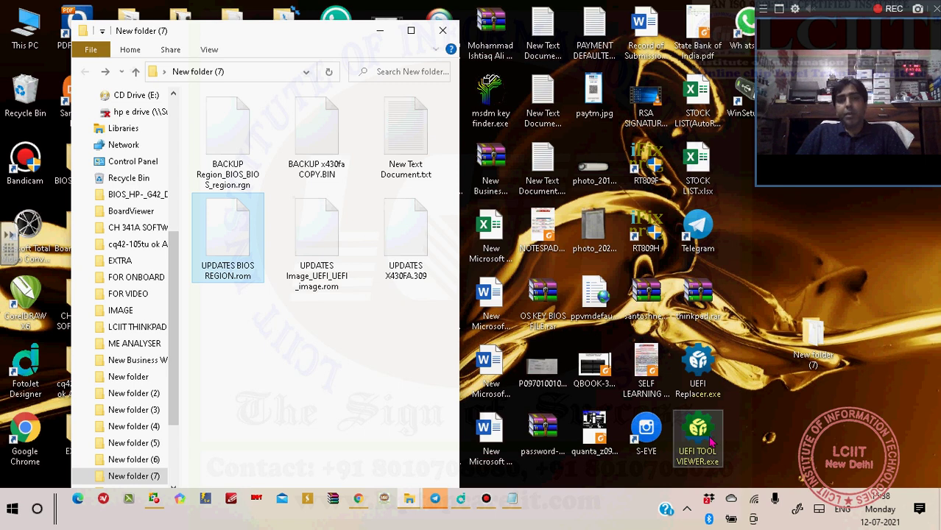
{"action": "left_click", "coordinate": [324, 361]}
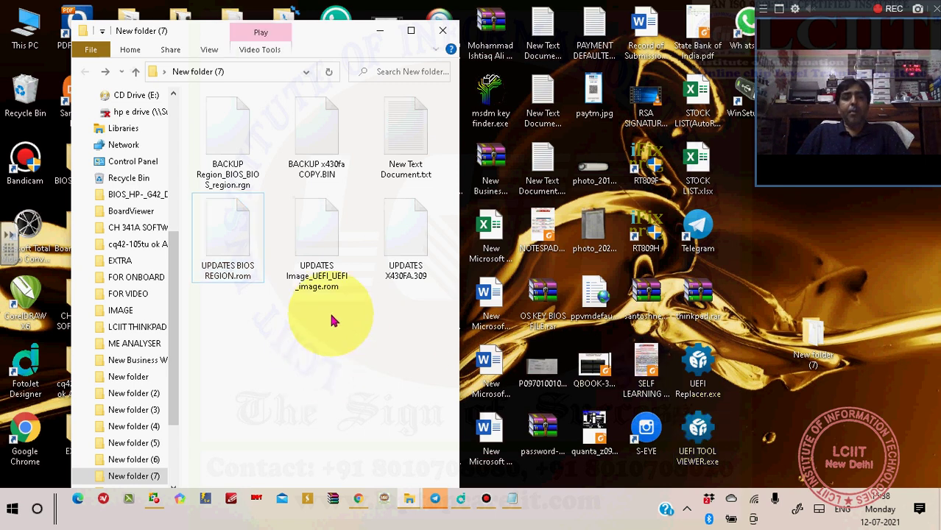
{"action": "left_click", "coordinate": [325, 144]}
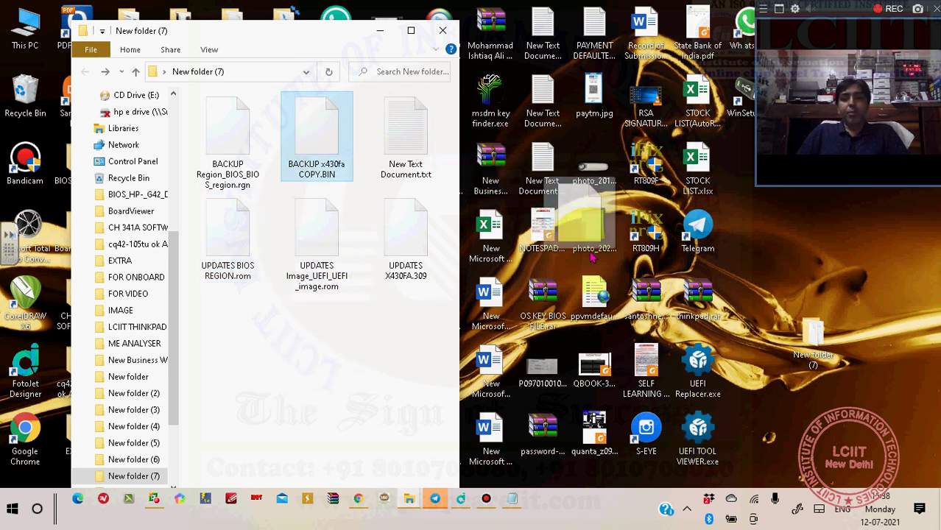
{"action": "left_click_drag", "start_coordinate": [672, 372], "coordinate": [707, 384]}
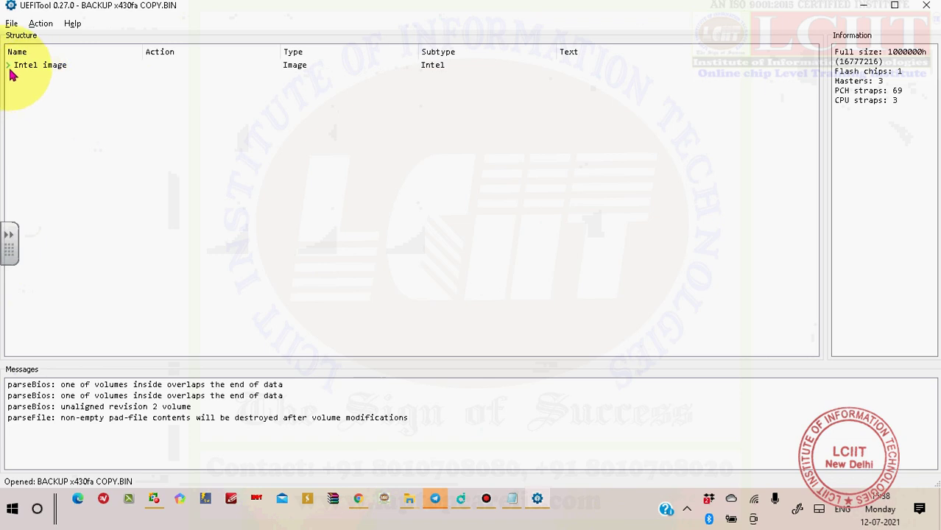
Replace the Intel image's BIOS region with UPDATES BIOS REGION.rom, listing all file types to find it
{"action": "left_click", "coordinate": [27, 99]}
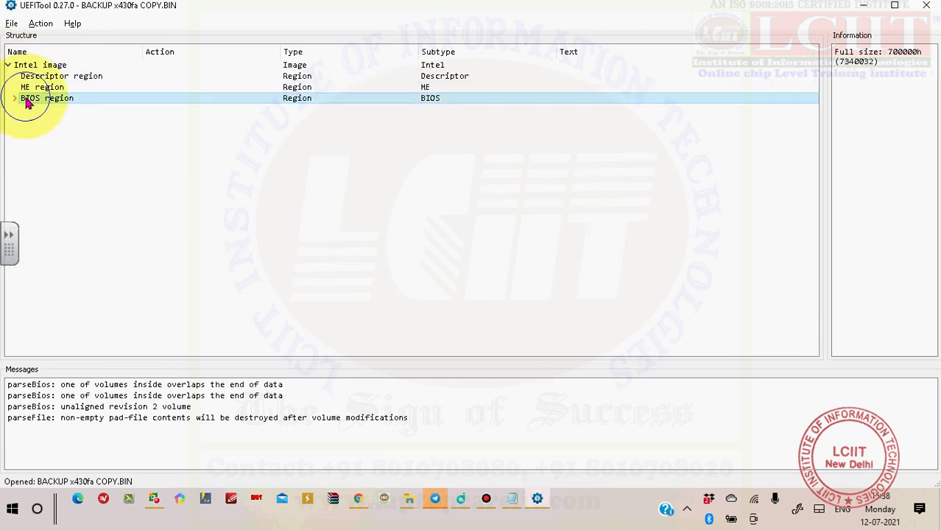
{"action": "right_click", "coordinate": [27, 100]}
{"action": "left_click", "coordinate": [83, 150]}
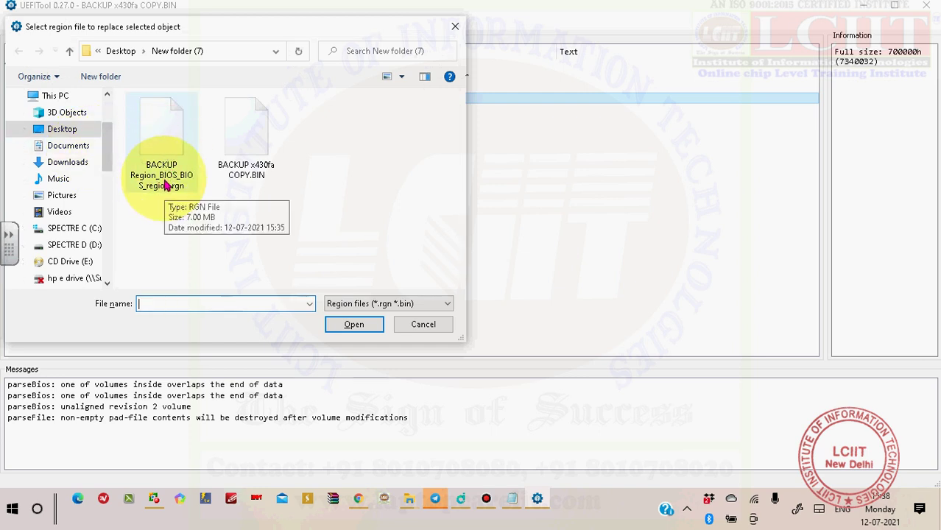
{"action": "left_click", "coordinate": [346, 304]}
{"action": "left_click", "coordinate": [340, 326]}
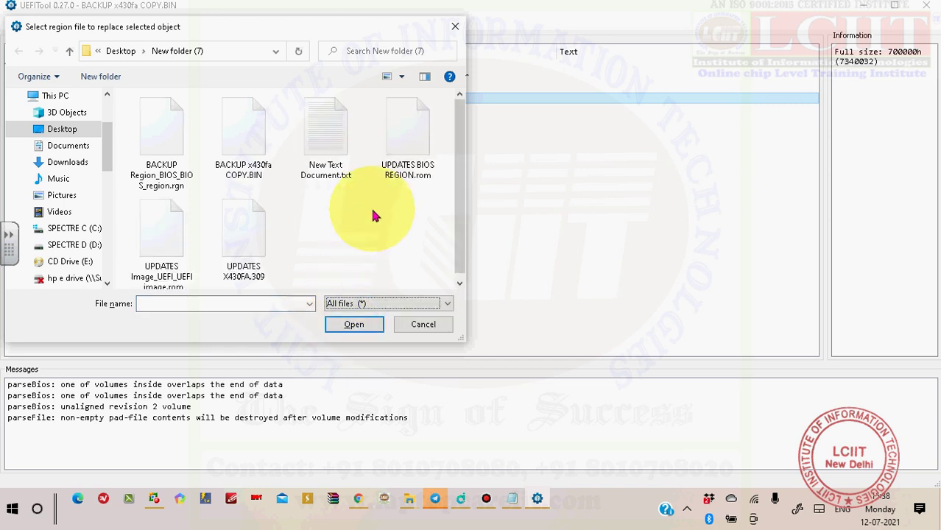
{"action": "scroll", "coordinate": [459, 176], "scroll_direction": "down", "scroll_amount": 1}
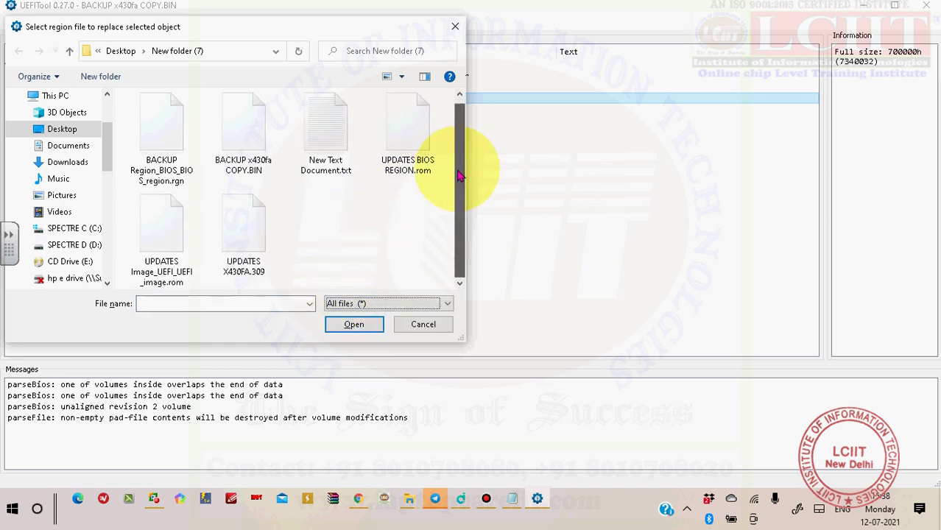
{"action": "left_click", "coordinate": [409, 151]}
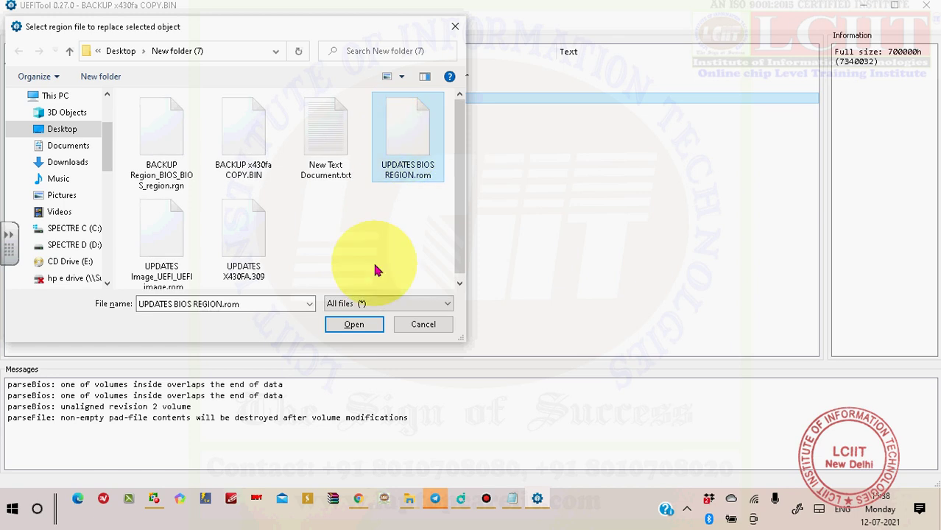
{"action": "left_click", "coordinate": [356, 325]}
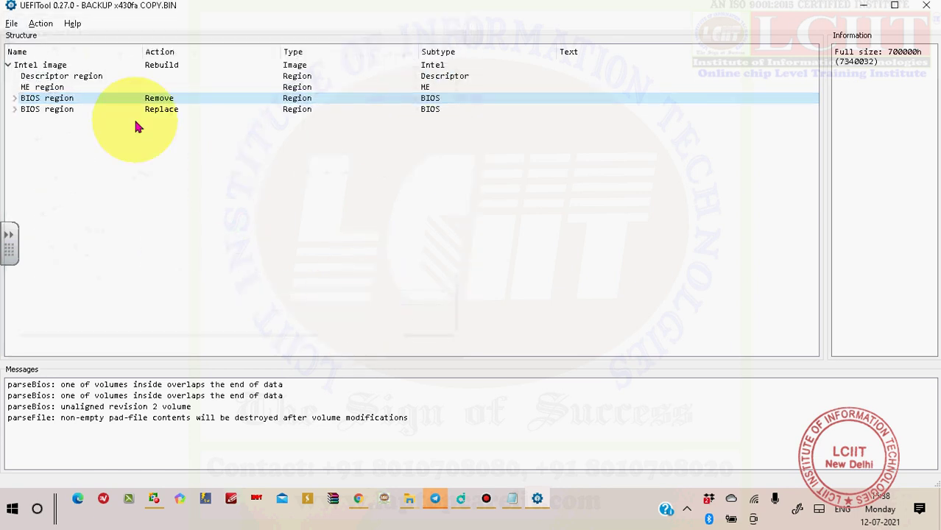
Save the rebuilt image as NEW BIOS.BIN in New folder (7), open the reconstructed file, and close UEFITool
{"action": "left_click", "coordinate": [12, 24]}
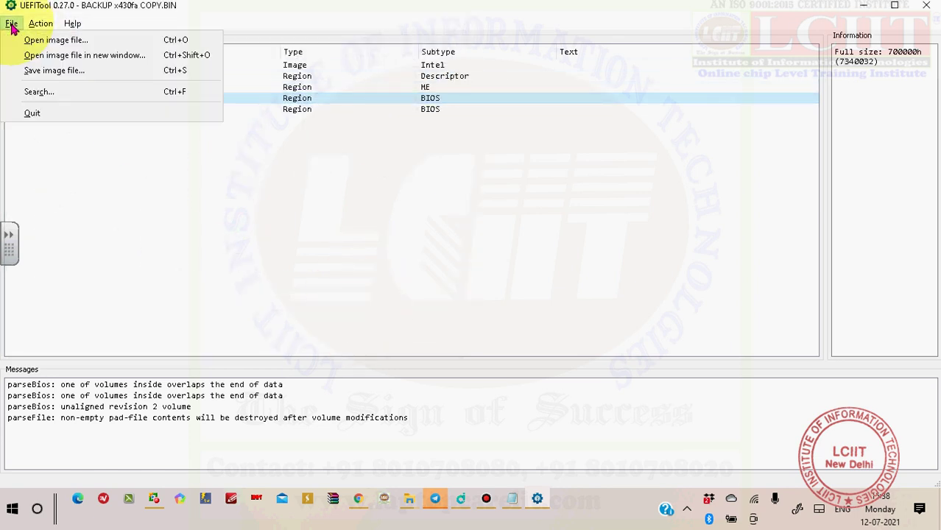
{"action": "left_click", "coordinate": [42, 72]}
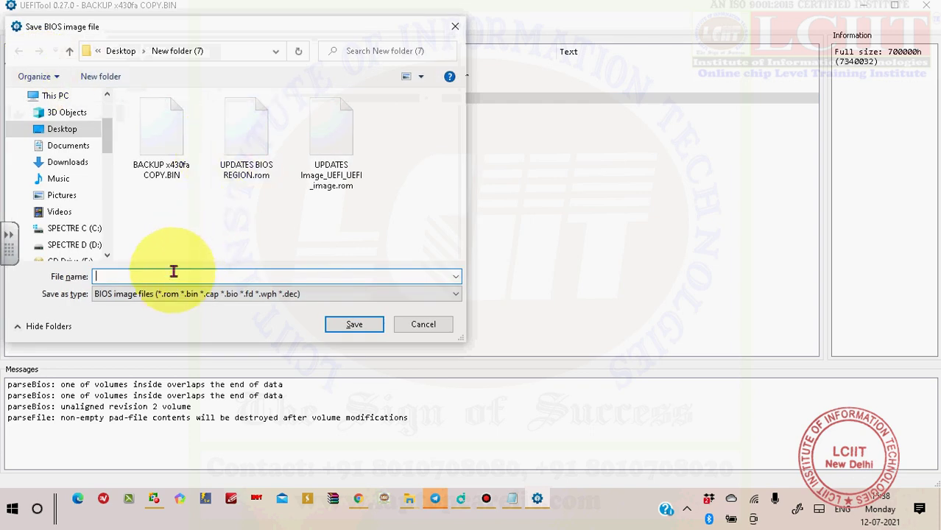
{"action": "type", "text": "NEW"}
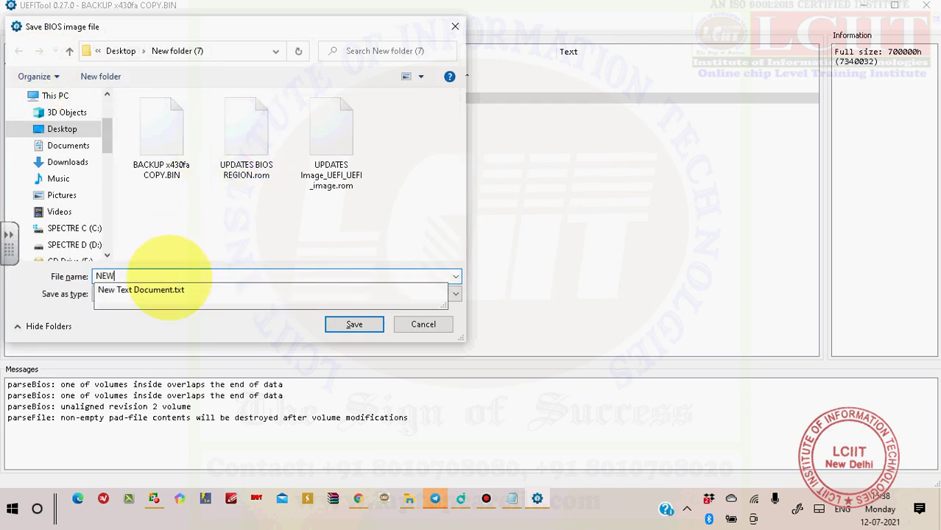
{"action": "type", "text": " BIOS.BIN"}
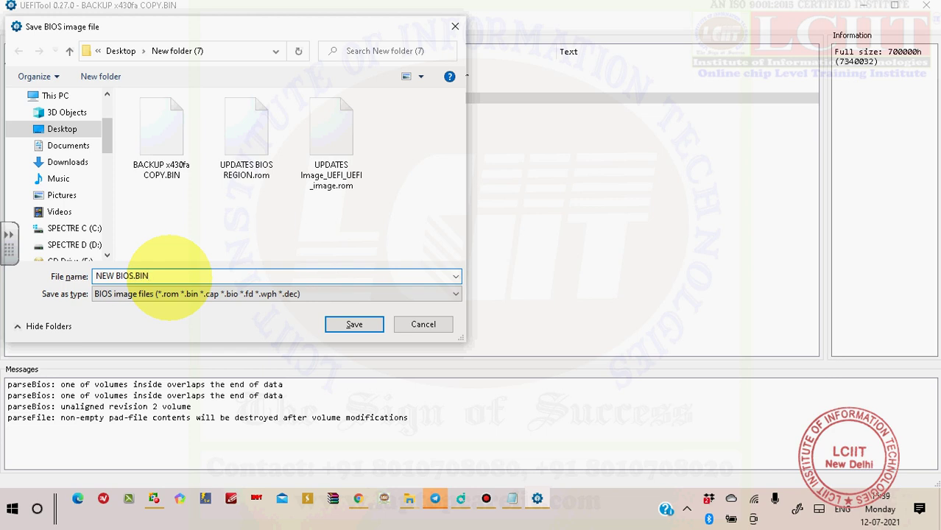
{"action": "left_click", "coordinate": [353, 324]}
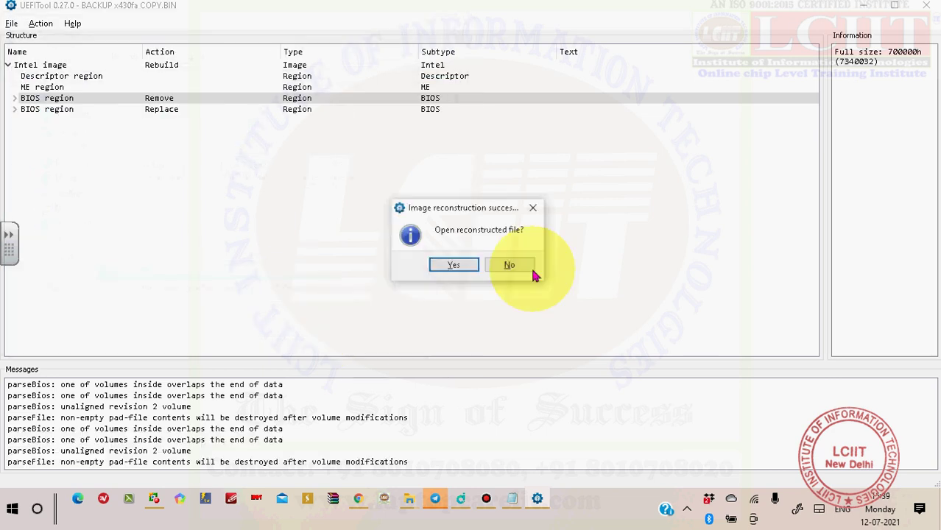
{"action": "left_click", "coordinate": [472, 266]}
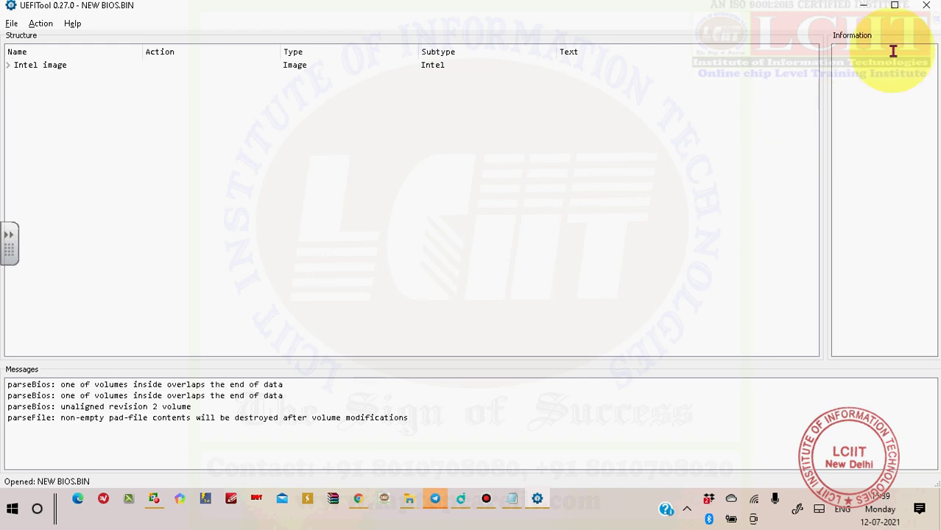
{"action": "left_click", "coordinate": [927, 5]}
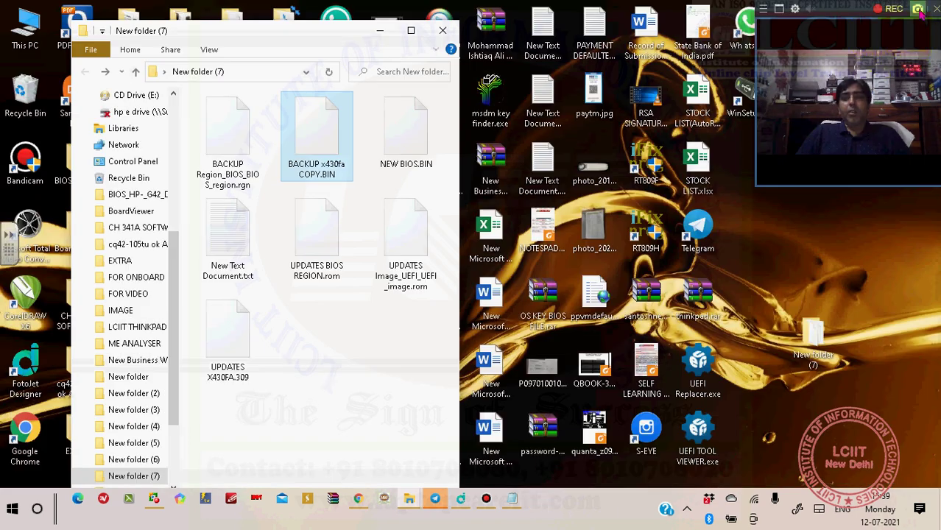
Check the file size of NEW BIOS.BIN in its properties
{"action": "left_click", "coordinate": [411, 30]}
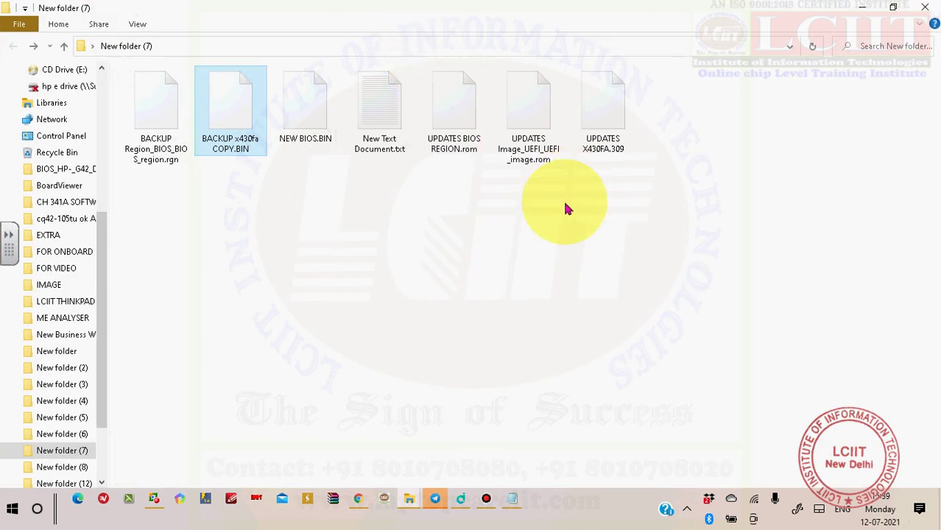
{"action": "right_click", "coordinate": [311, 118]}
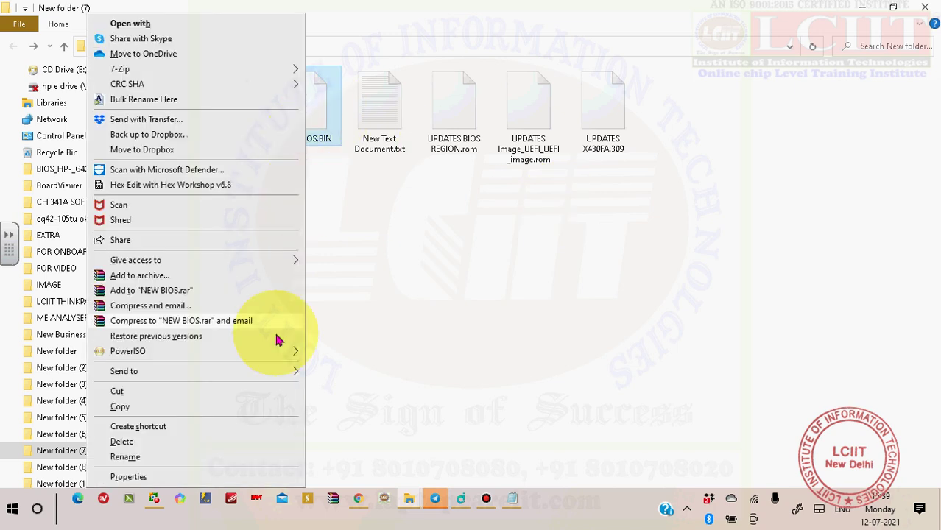
{"action": "left_click", "coordinate": [214, 477]}
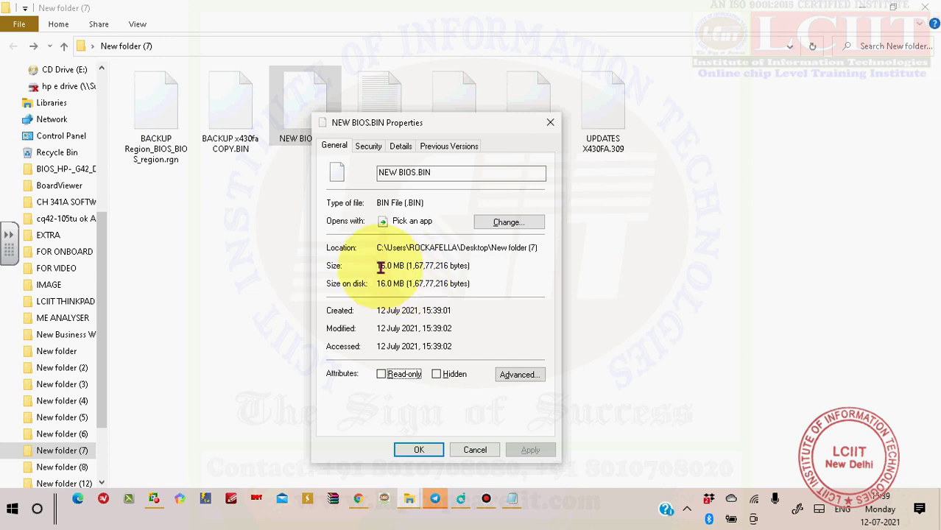
{"action": "left_click_drag", "start_coordinate": [381, 267], "coordinate": [421, 271]}
{"action": "left_click", "coordinate": [476, 449]}
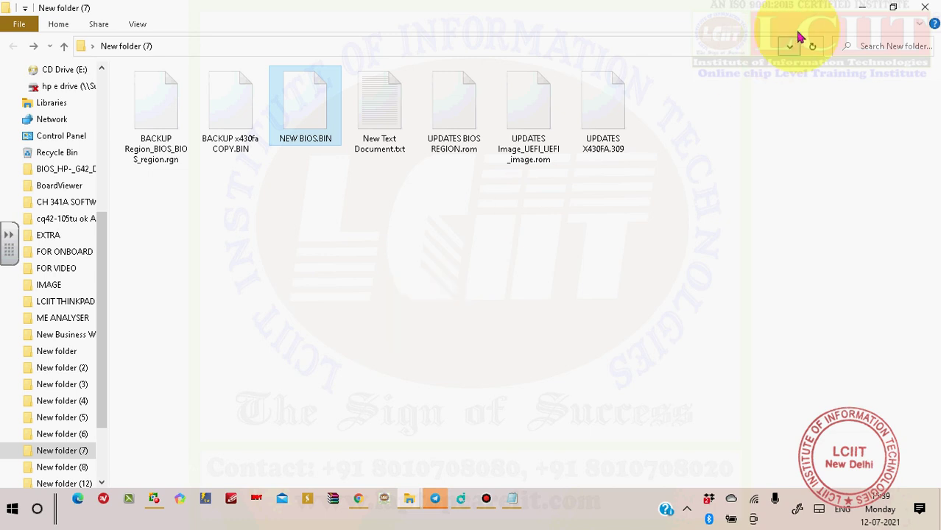
{"action": "left_click", "coordinate": [893, 7]}
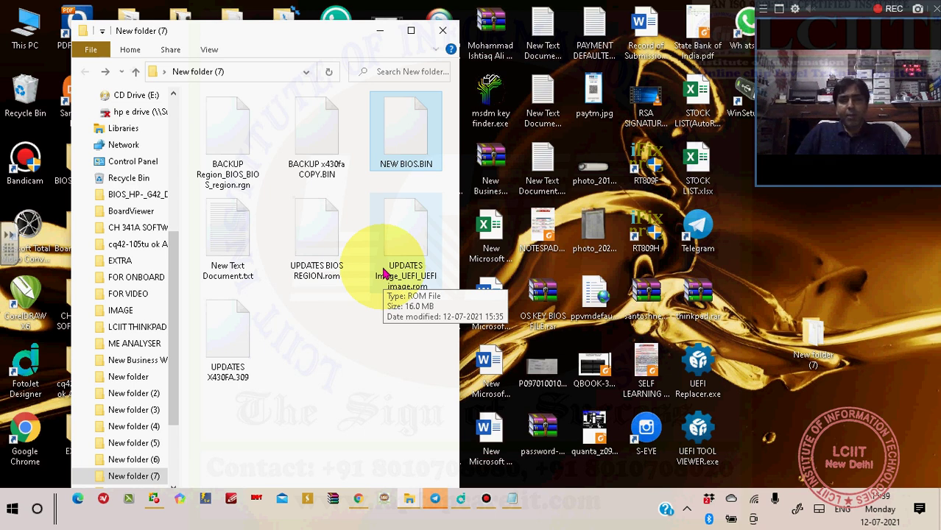
Arrange New folder (7) beside the ME ANALYSER folder and open its ME Analyzer v1.200.2 r238 subfolder
{"action": "left_click_drag", "start_coordinate": [228, 42], "coordinate": [632, 76]}
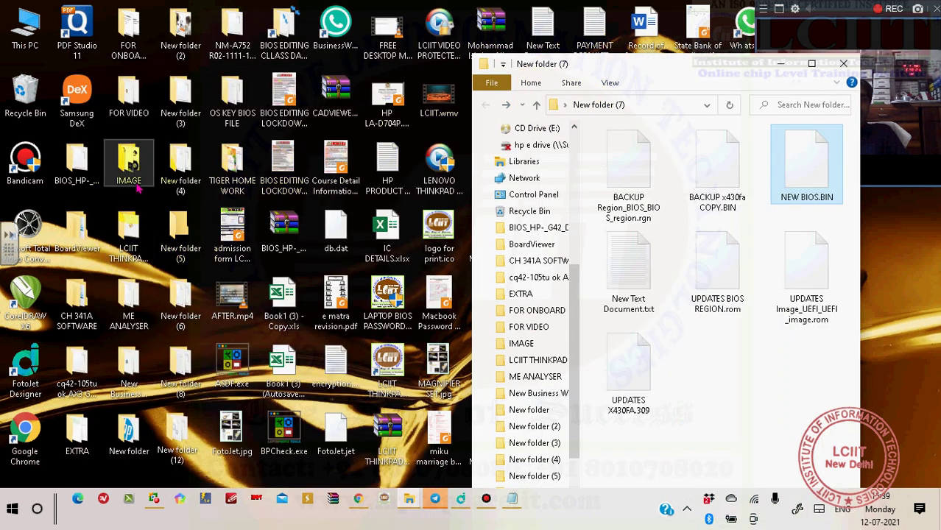
{"action": "double_click", "coordinate": [129, 301]}
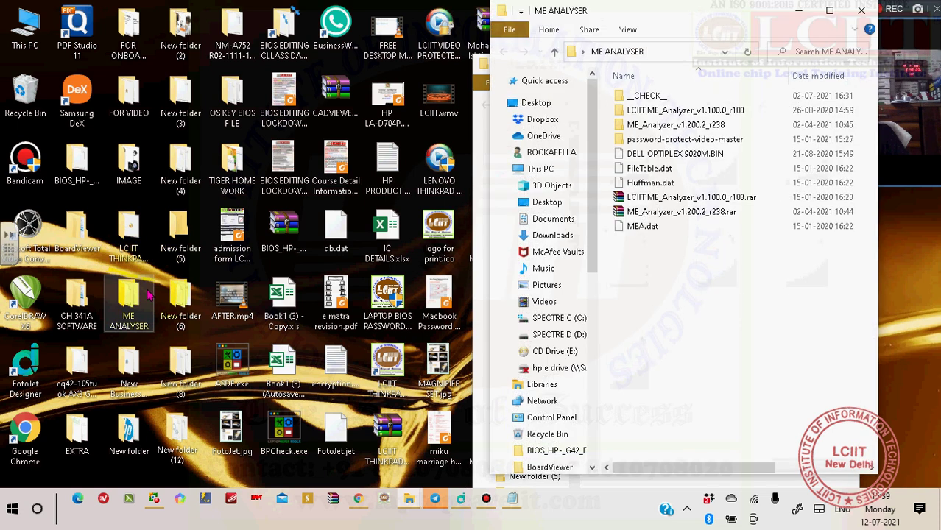
{"action": "left_click_drag", "start_coordinate": [659, 17], "coordinate": [189, 38]}
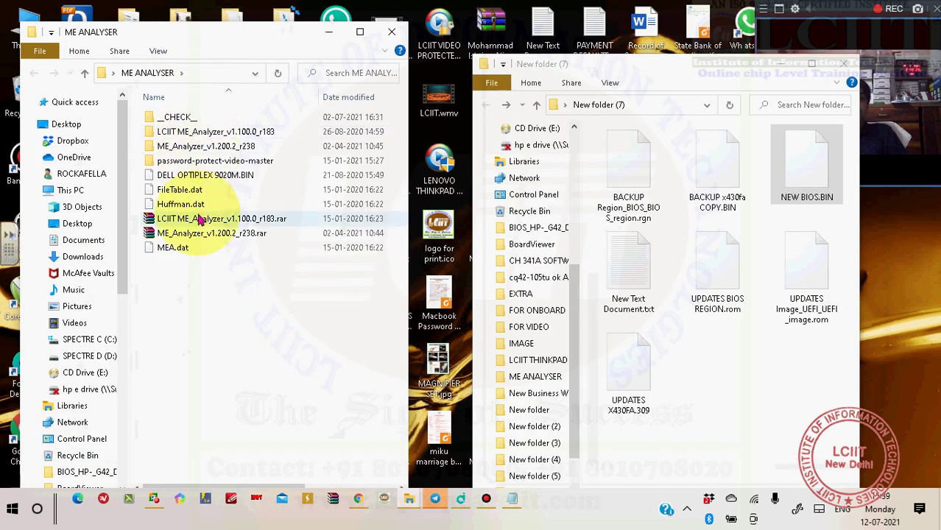
{"action": "double_click", "coordinate": [191, 147]}
{"action": "double_click", "coordinate": [199, 119]}
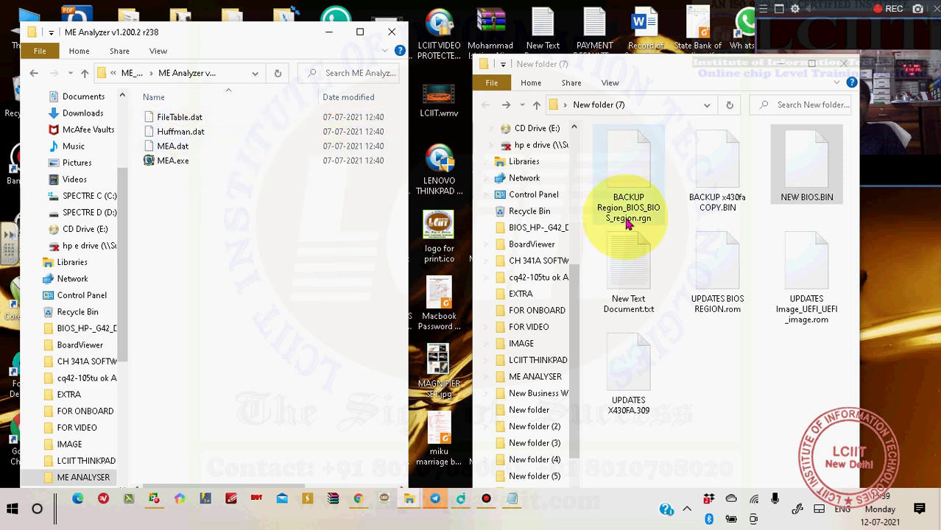
Analyze BACKUP x430fa COPY.BIN with MEA.exe, review its ME firmware report, and minimize the report window
{"action": "left_click_drag", "start_coordinate": [716, 177], "coordinate": [175, 171]}
{"action": "left_click_drag", "start_coordinate": [175, 170], "coordinate": [175, 171]}
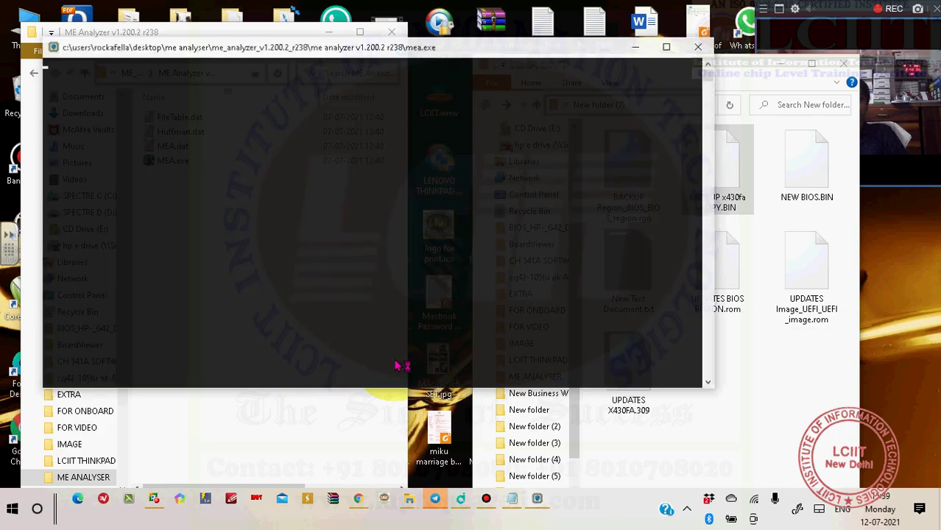
{"action": "key", "text": "Return"}
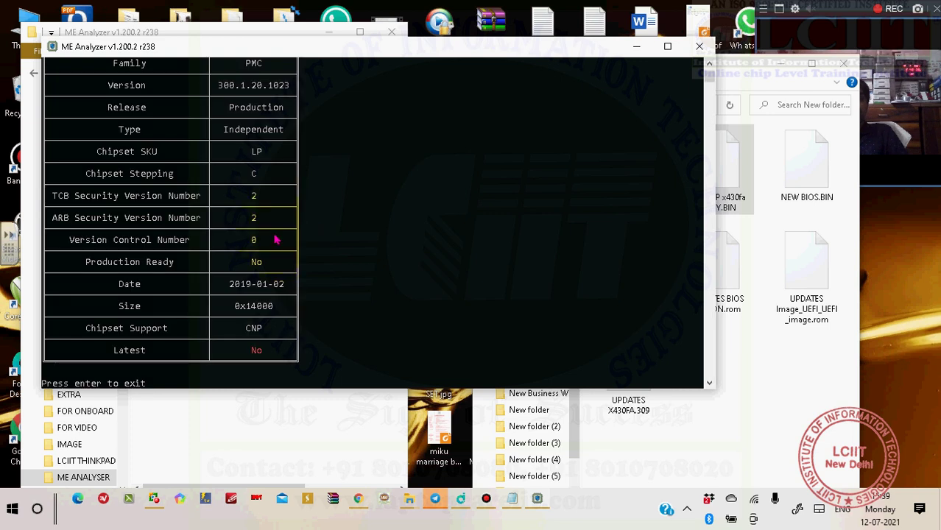
{"action": "scroll", "coordinate": [276, 240], "scroll_direction": "up", "scroll_amount": 16}
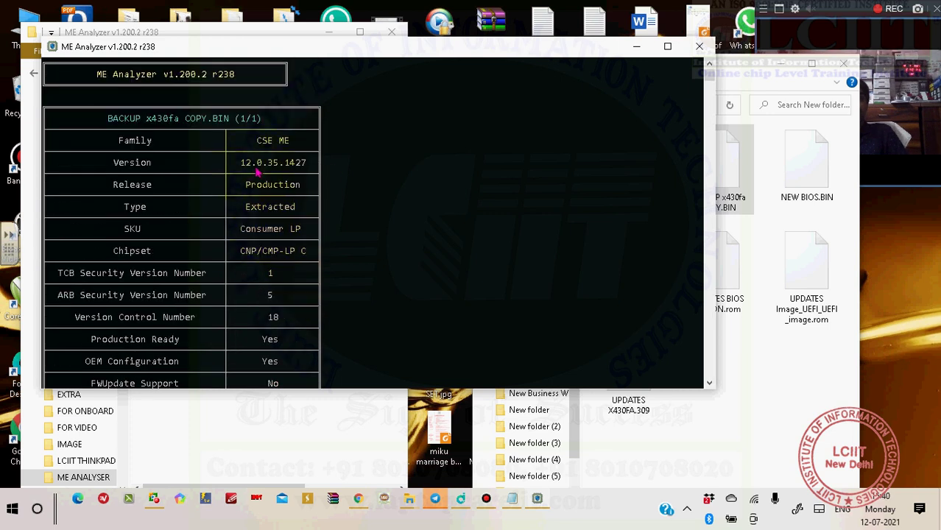
{"action": "scroll", "coordinate": [310, 192], "scroll_direction": "down", "scroll_amount": 5}
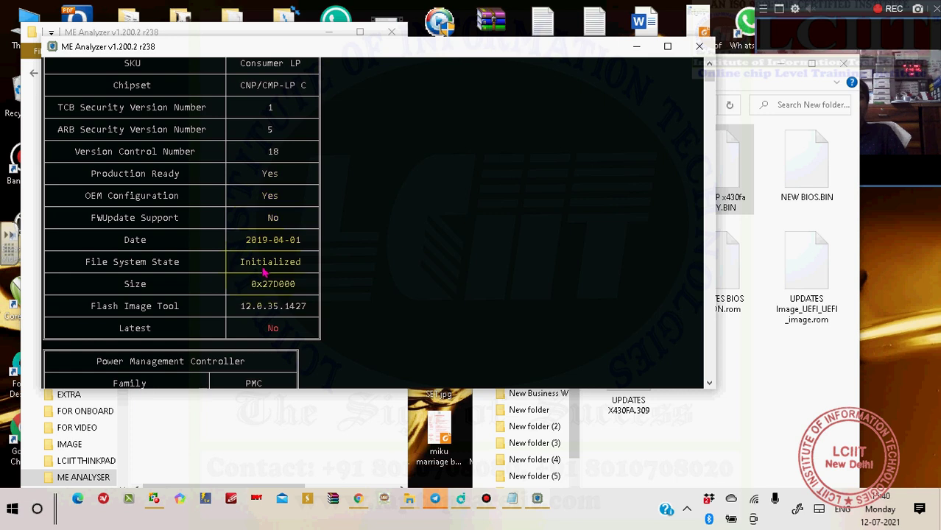
{"action": "scroll", "coordinate": [338, 232], "scroll_direction": "up", "scroll_amount": 5}
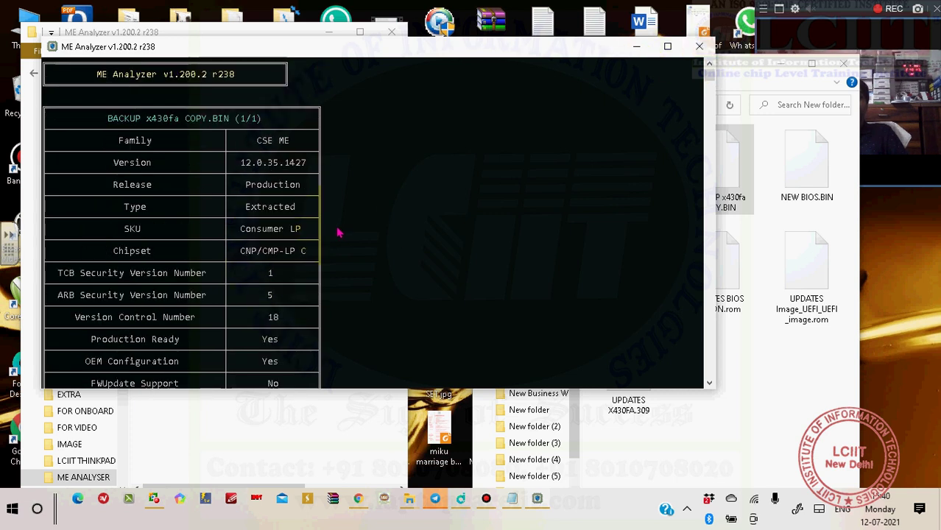
{"action": "left_click", "coordinate": [637, 48]}
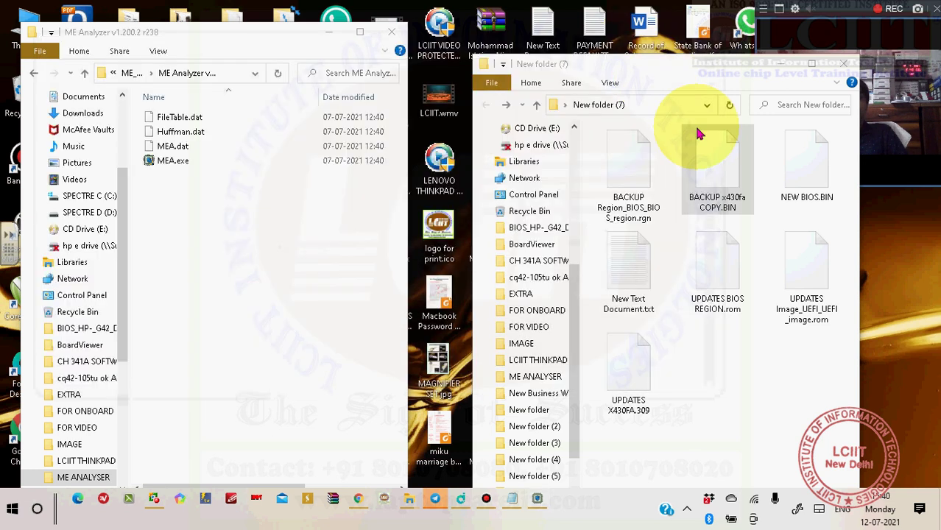
Analyze NEW BIOS.BIN with MEA.exe and review its ME firmware report from the start
{"action": "left_click", "coordinate": [811, 178]}
{"action": "left_click_drag", "start_coordinate": [810, 178], "coordinate": [177, 164]}
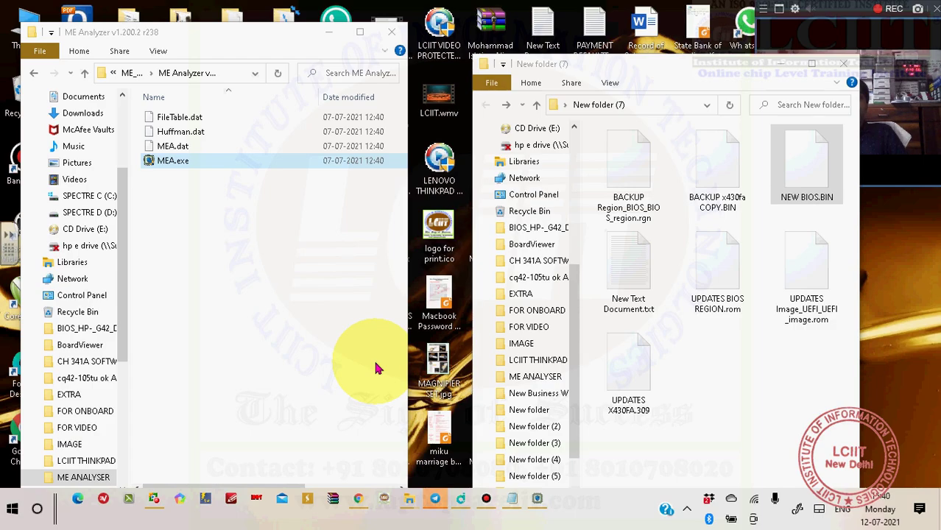
{"action": "left_click", "coordinate": [376, 368]}
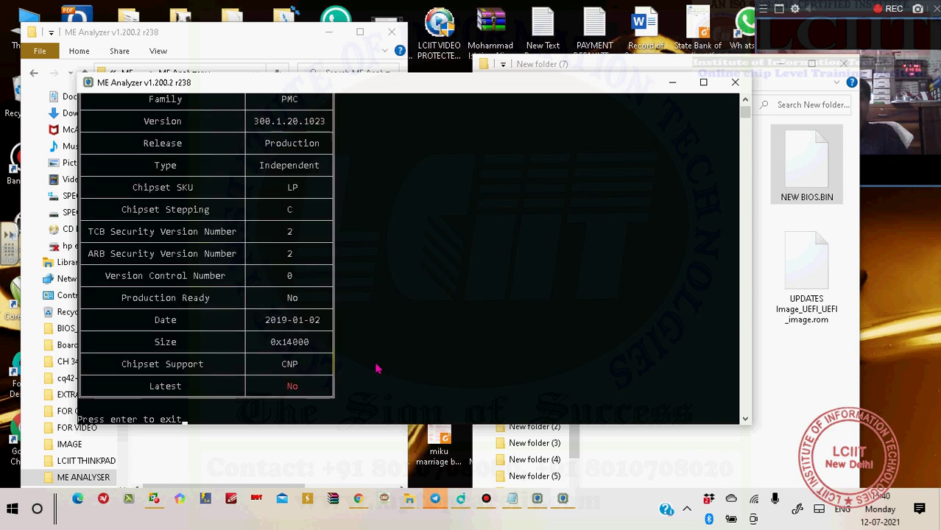
{"action": "scroll", "coordinate": [213, 247], "scroll_direction": "up", "scroll_amount": 2}
{"action": "scroll", "coordinate": [213, 247], "scroll_direction": "up", "scroll_amount": 6}
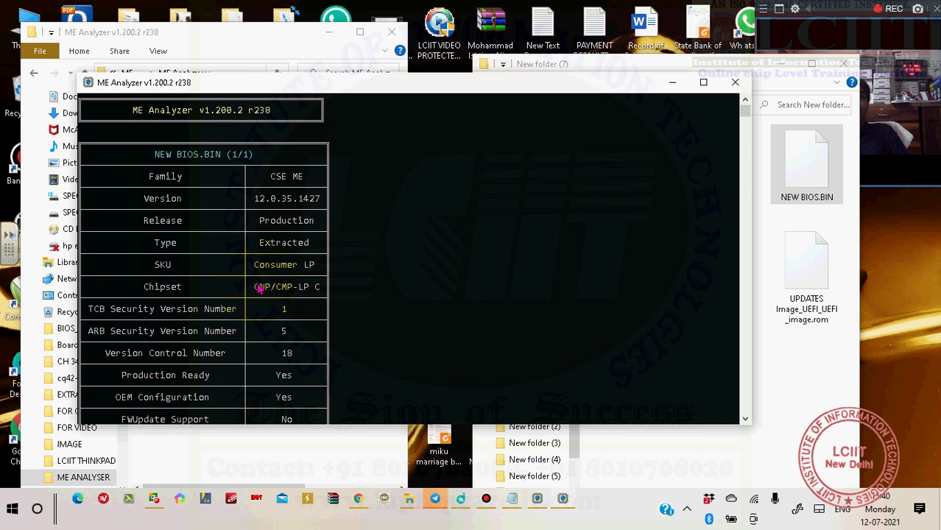
Compare the ME Analyzer reports of BACKUP x430fa COPY.BIN and NEW BIOS.BIN side by side, then close both
{"action": "left_click_drag", "start_coordinate": [347, 85], "coordinate": [595, 180]}
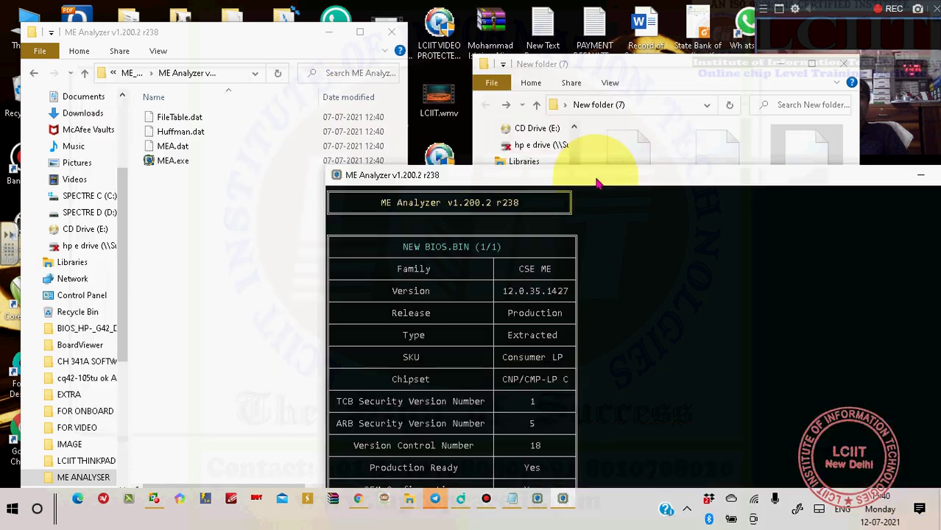
{"action": "left_click", "coordinate": [537, 498]}
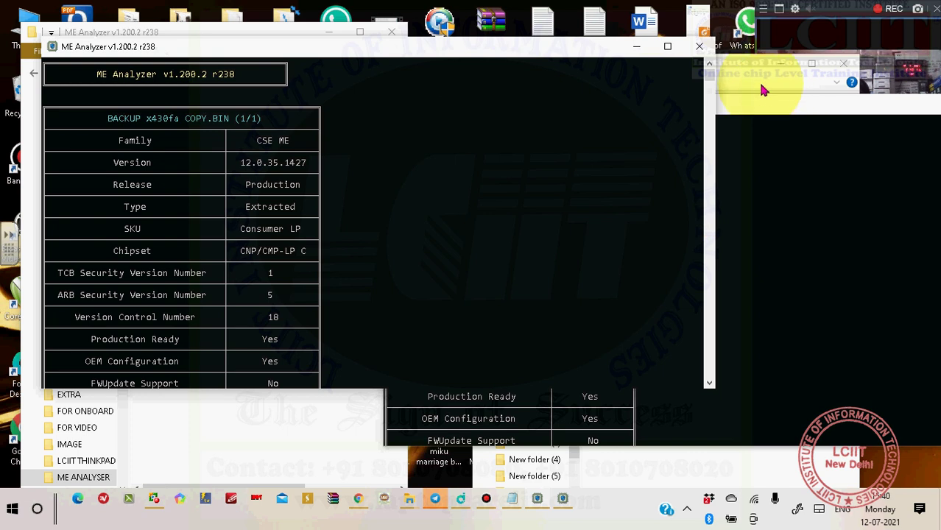
{"action": "left_click", "coordinate": [762, 110]}
{"action": "left_click_drag", "start_coordinate": [762, 110], "coordinate": [733, 79]}
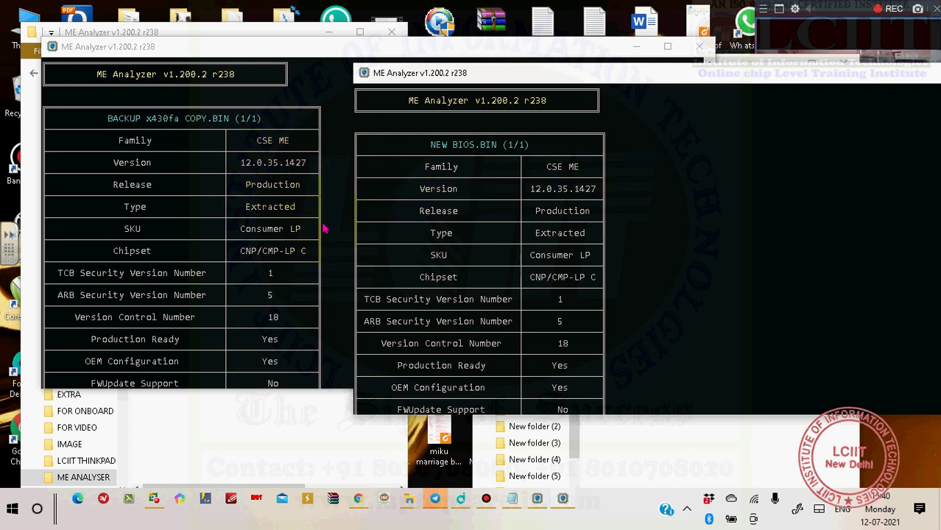
{"action": "scroll", "coordinate": [269, 256], "scroll_direction": "down", "scroll_amount": 1}
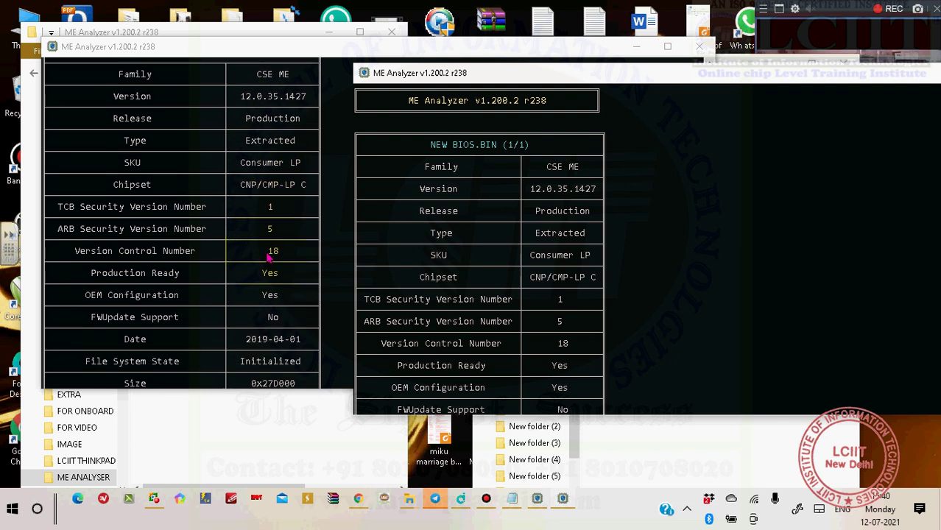
{"action": "scroll", "coordinate": [486, 255], "scroll_direction": "down", "scroll_amount": 3}
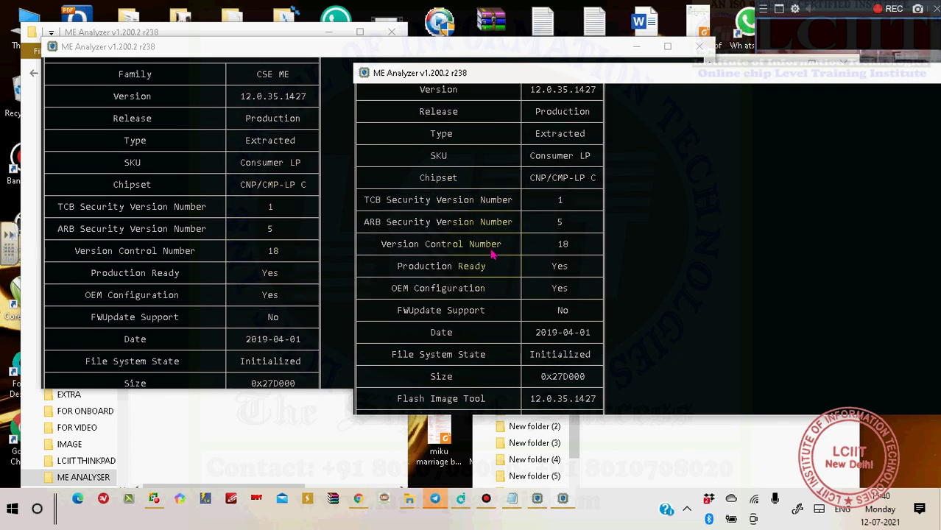
{"action": "scroll", "coordinate": [491, 261], "scroll_direction": "up", "scroll_amount": 3}
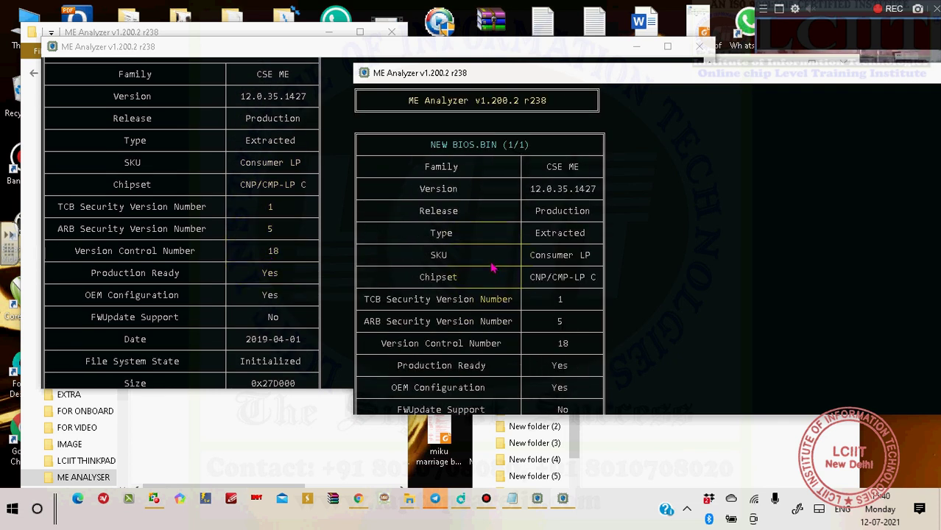
{"action": "left_click_drag", "start_coordinate": [781, 74], "coordinate": [565, 83]}
{"action": "left_click", "coordinate": [794, 81]}
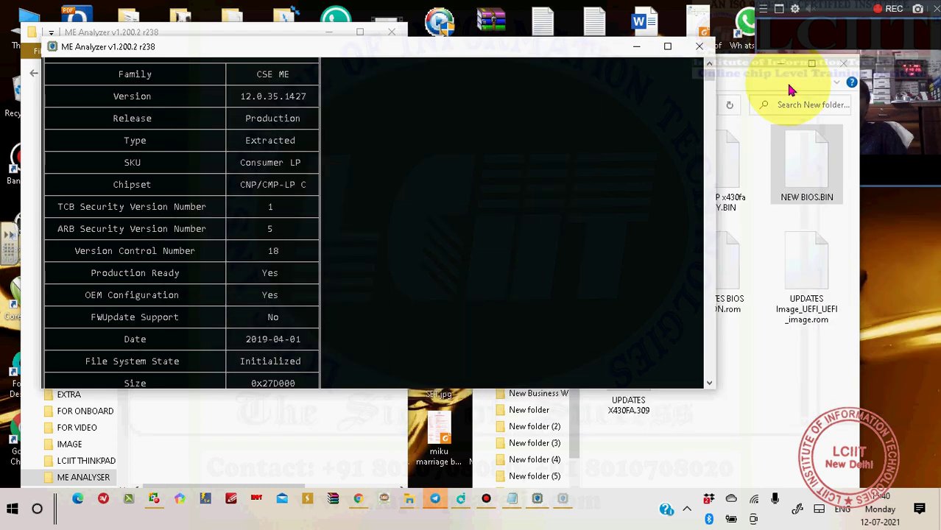
{"action": "left_click", "coordinate": [700, 46]}
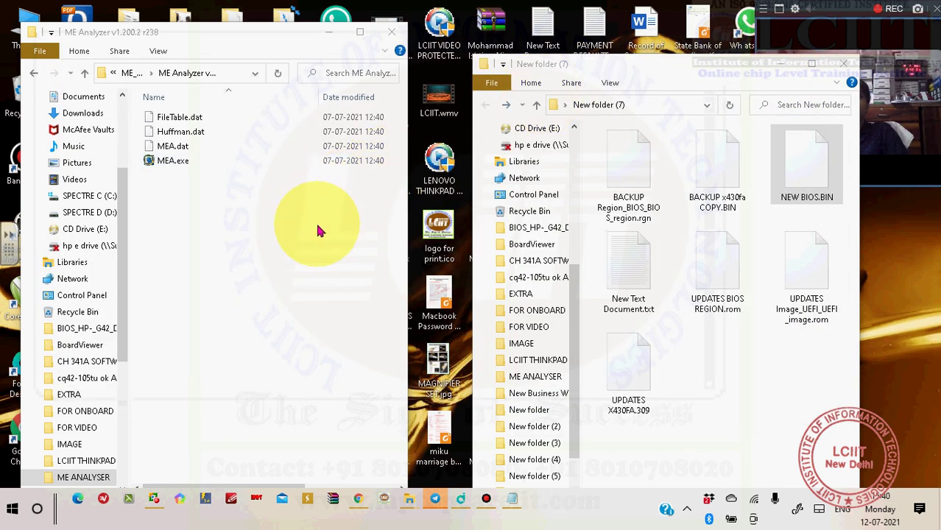
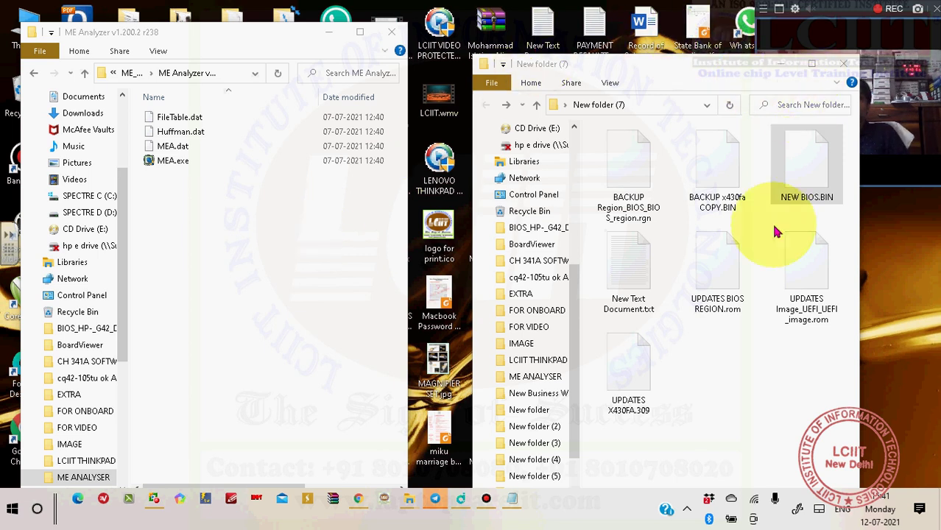
Copy NEW BIOS.BIN from New folder (7), send it in the student's Telegram chat, and minimize Telegram
{"action": "right_click", "coordinate": [816, 171]}
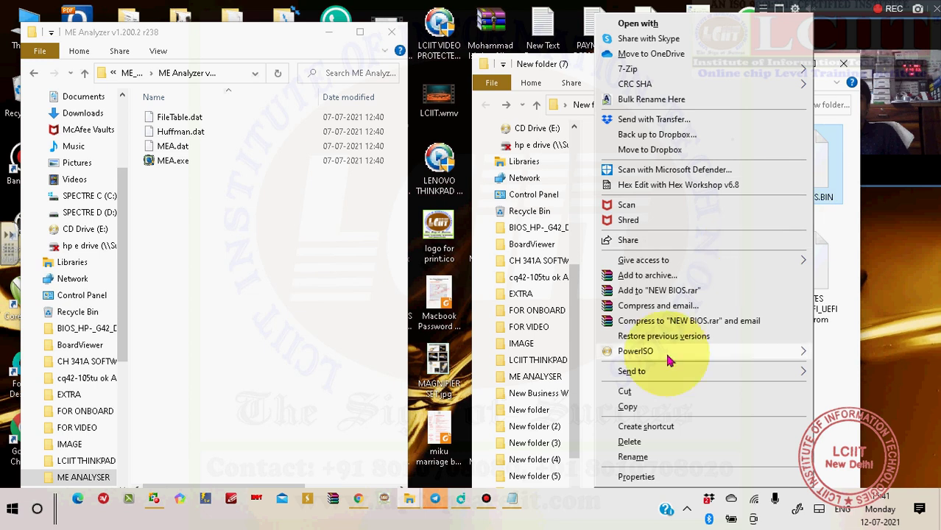
{"action": "left_click", "coordinate": [641, 410]}
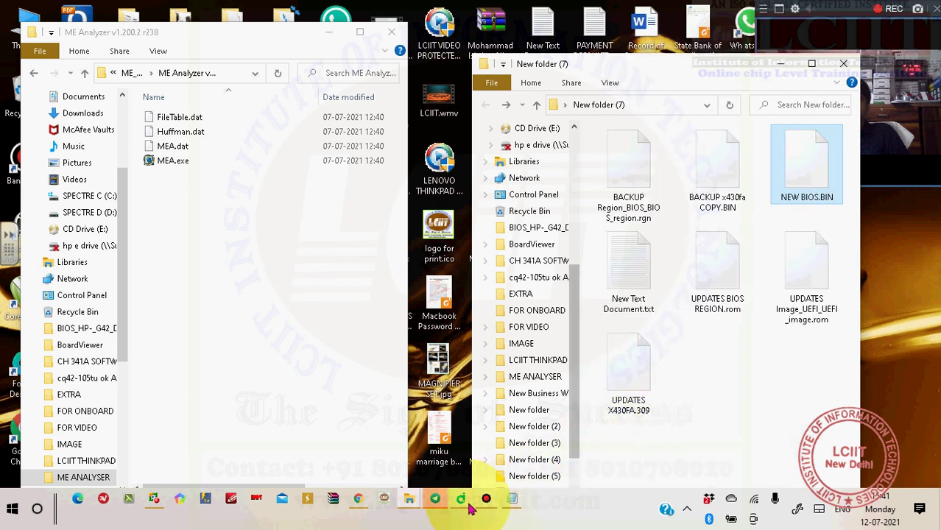
{"action": "left_click", "coordinate": [434, 500]}
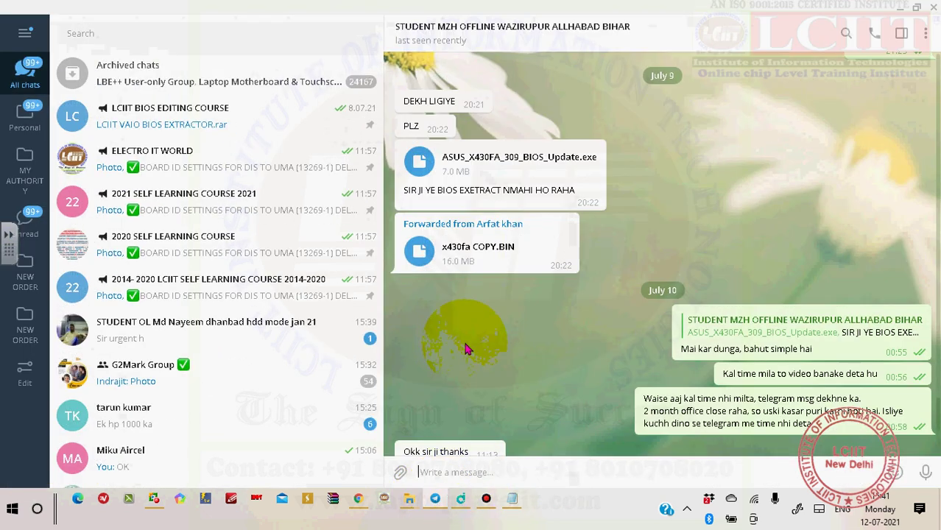
{"action": "right_click", "coordinate": [514, 476]}
{"action": "left_click", "coordinate": [536, 370]}
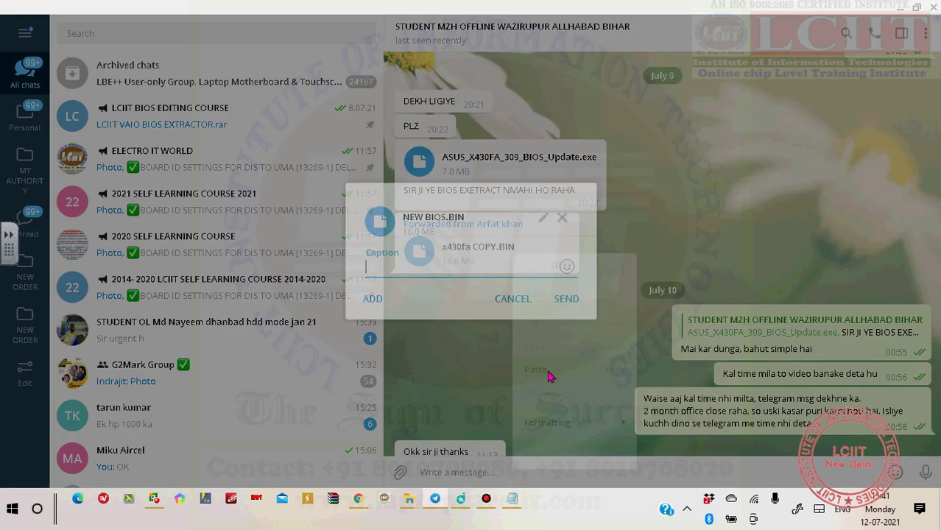
{"action": "left_click", "coordinate": [569, 305]}
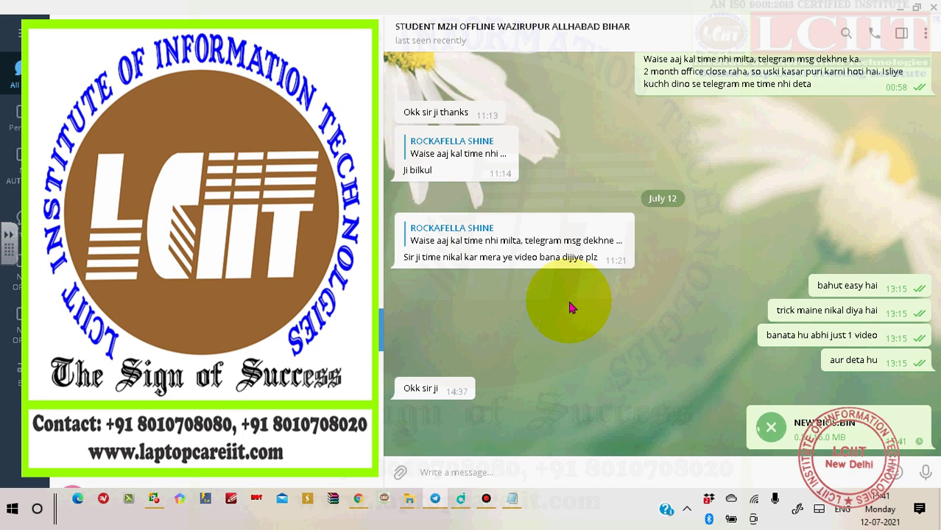
{"action": "scroll", "coordinate": [199, 294], "scroll_direction": "up", "scroll_amount": 5}
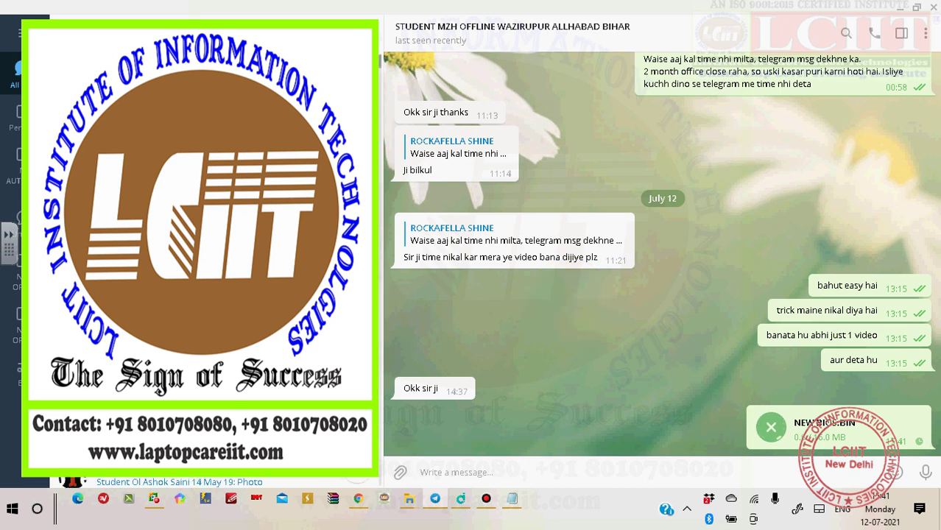
{"action": "left_click", "coordinate": [900, 6]}
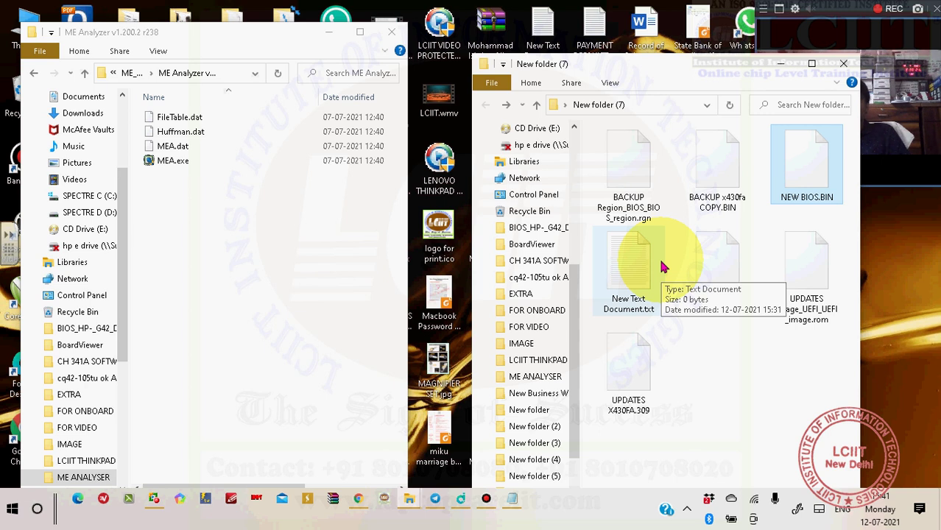
Switch to Chrome and examine the Version 309 BIOS downloads on the ASUS X430FA support page
{"action": "left_click", "coordinate": [358, 501]}
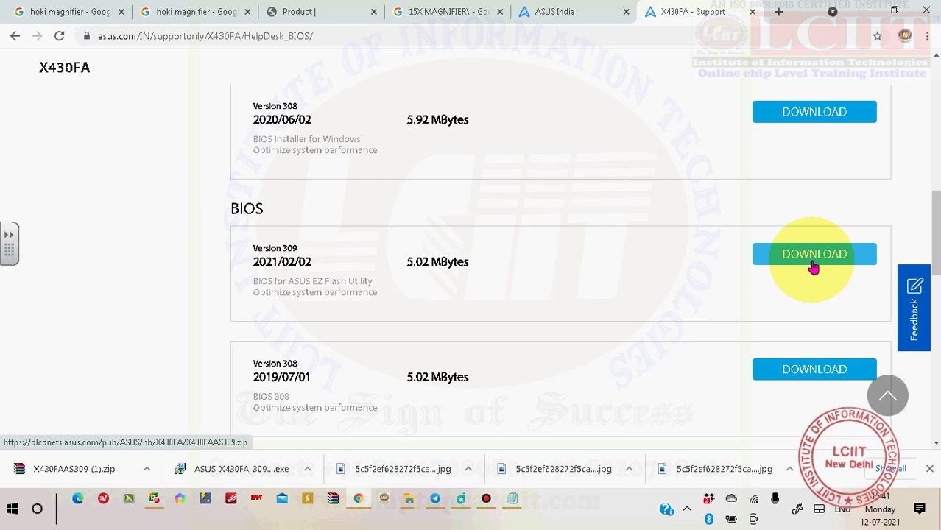
{"action": "scroll", "coordinate": [598, 267], "scroll_direction": "up", "scroll_amount": 5}
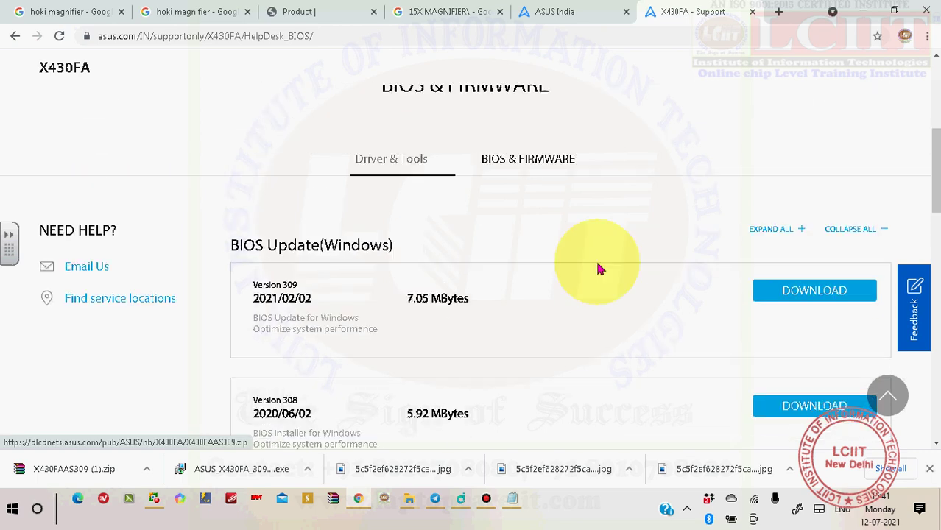
{"action": "scroll", "coordinate": [387, 347], "scroll_direction": "down", "scroll_amount": 2}
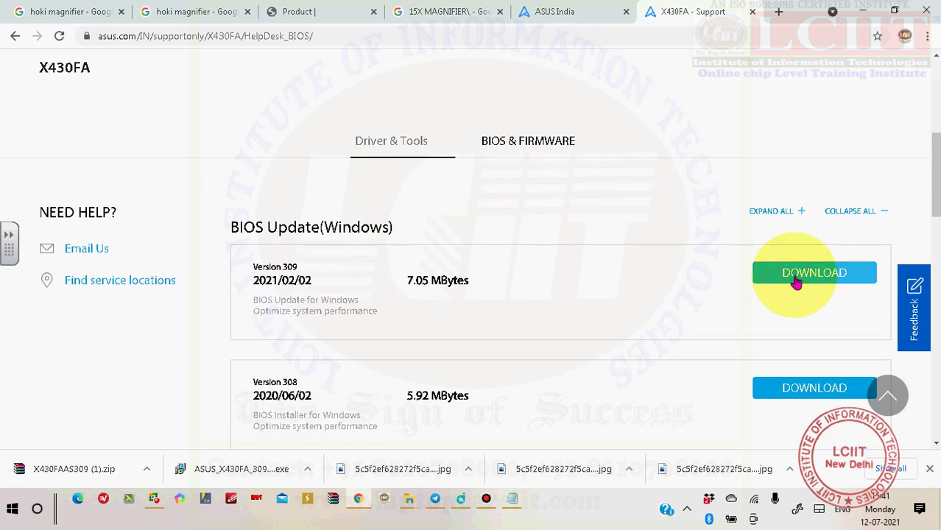